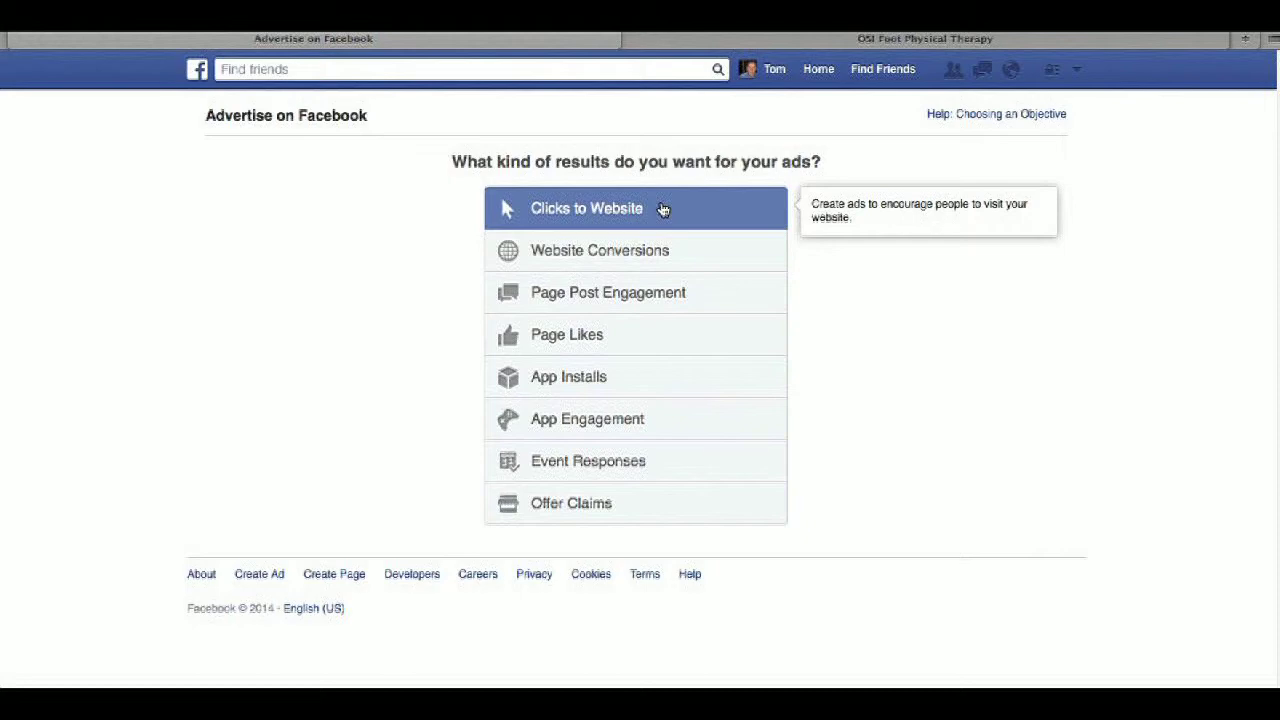
click(663, 209)
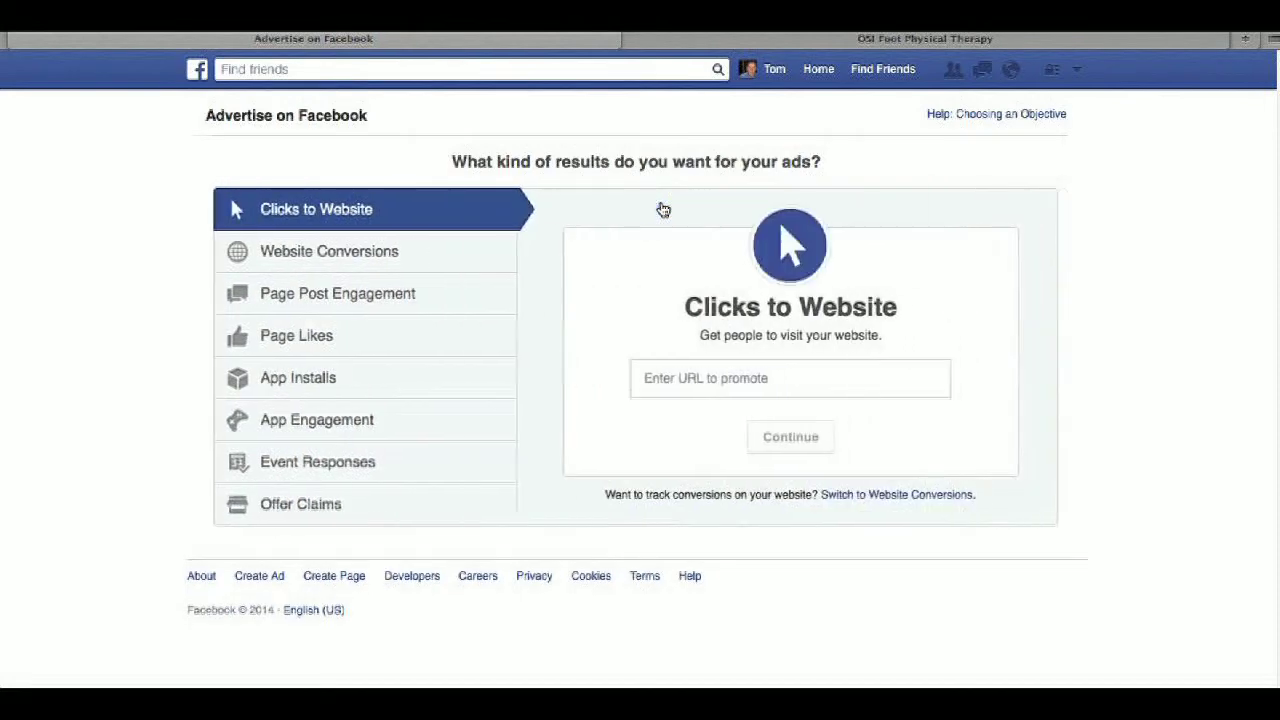
click(1093, 411)
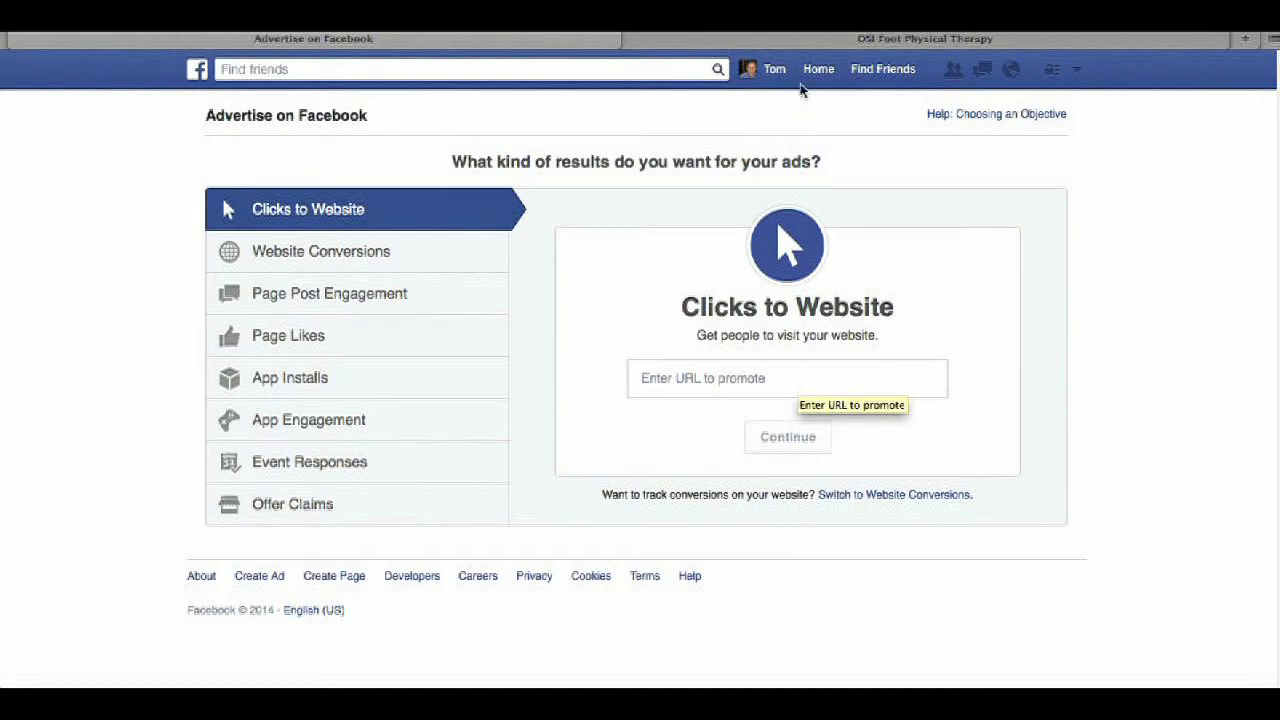
click(812, 38)
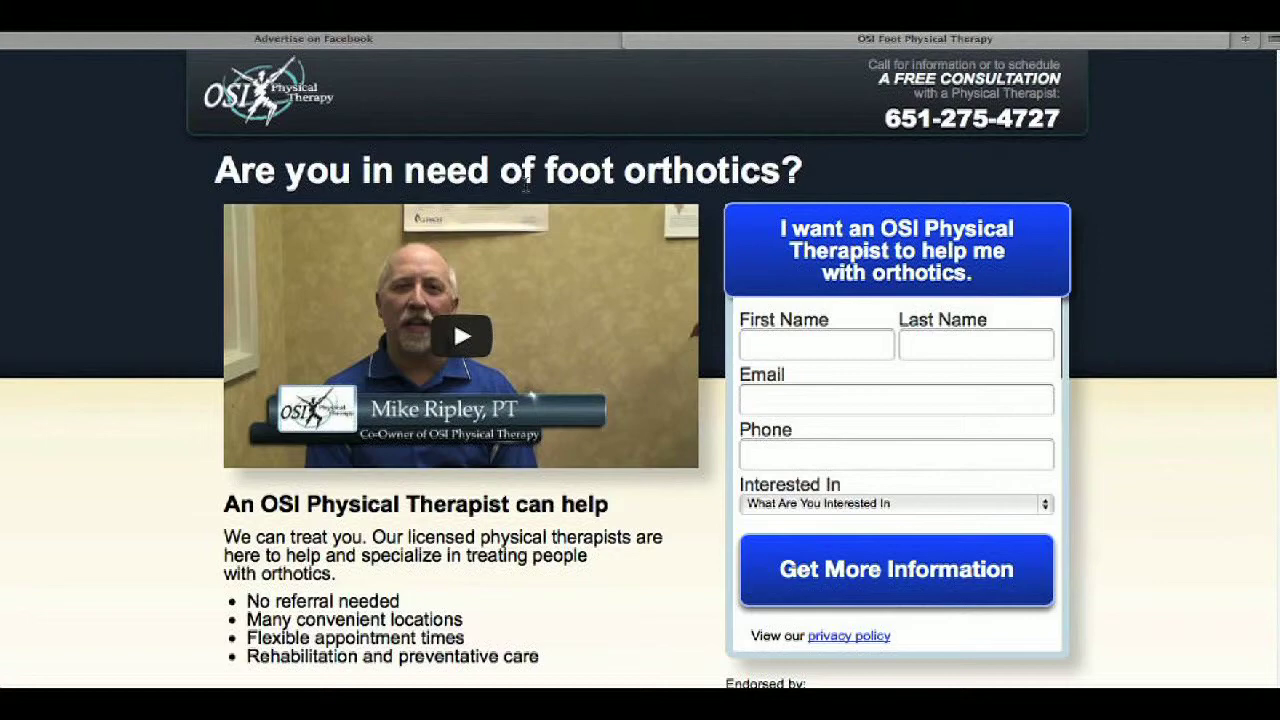
click(433, 37)
click(721, 379)
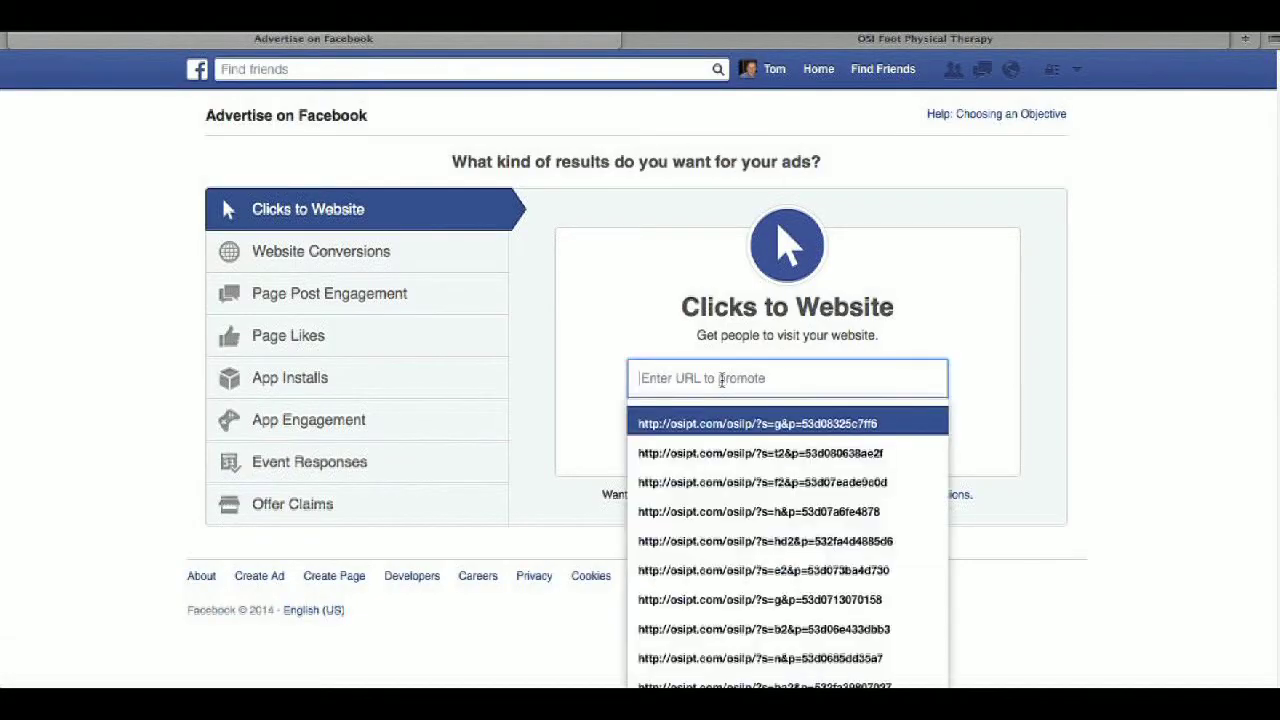
text(http://osipt.com/osilp/?s=f2&p=53d07eade9c0d)
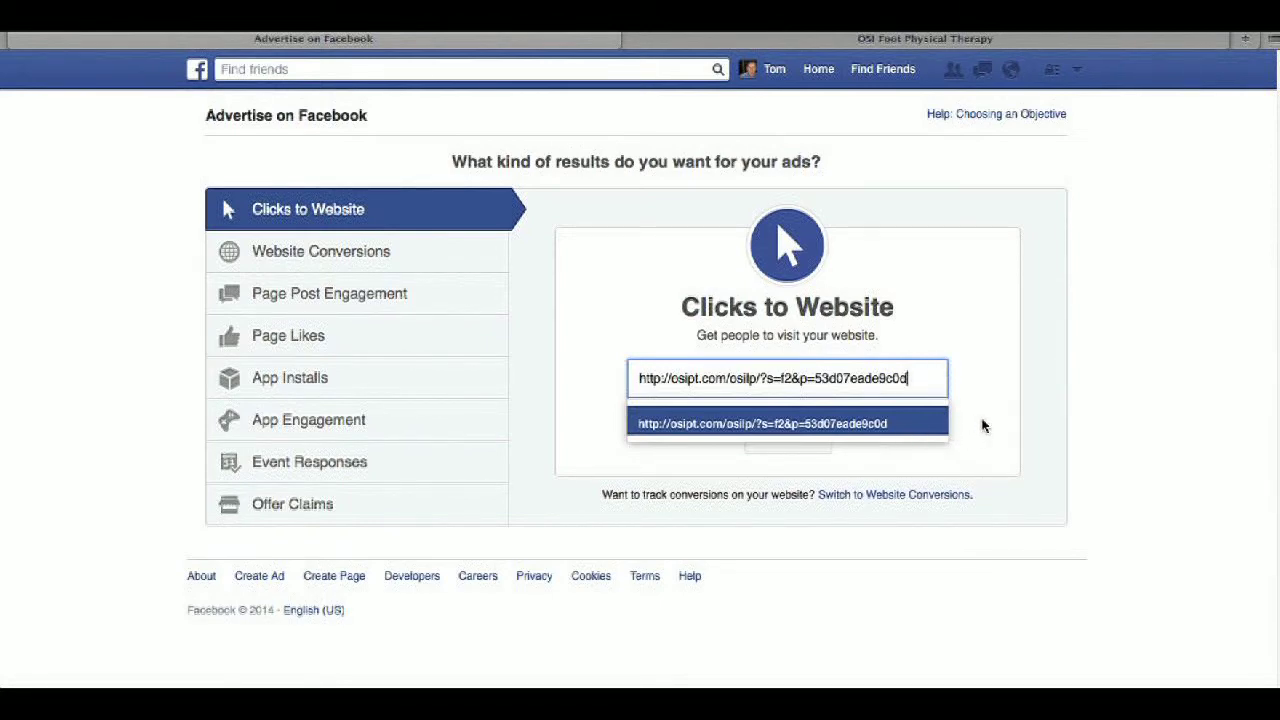
click(922, 430)
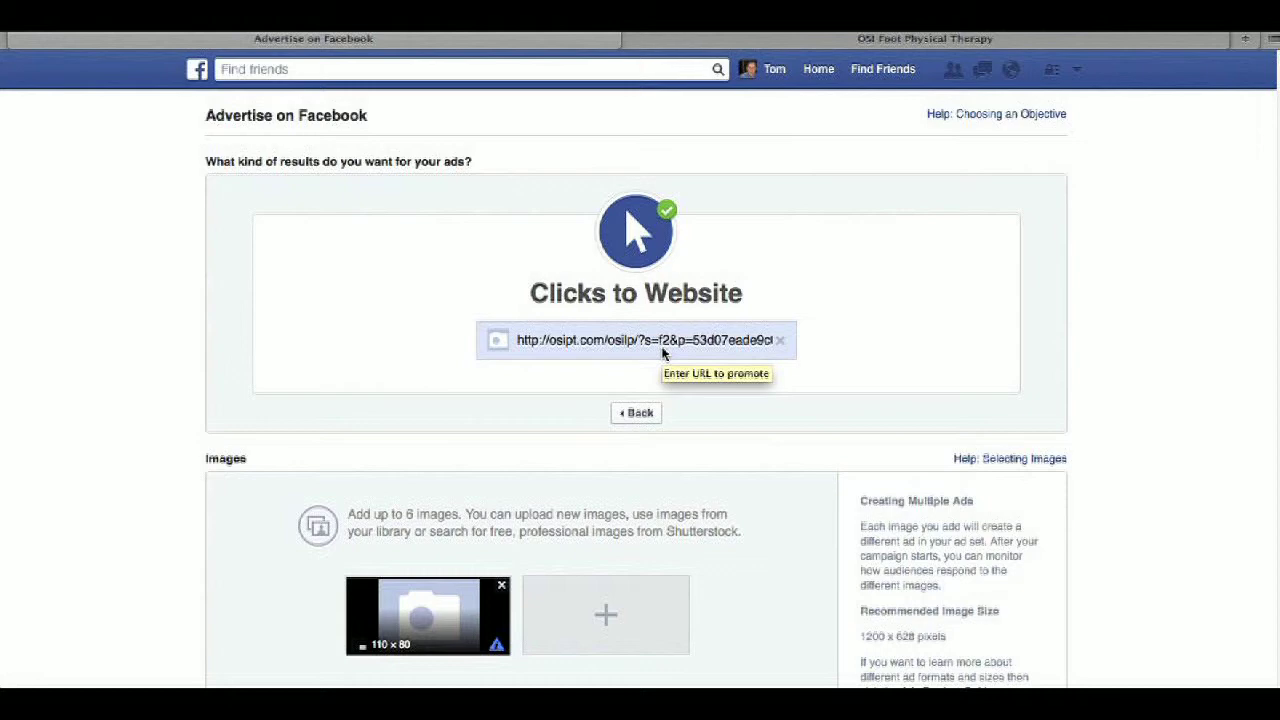
Remove the placeholder camera image from the ad's images
scroll(661, 353, down, 5)
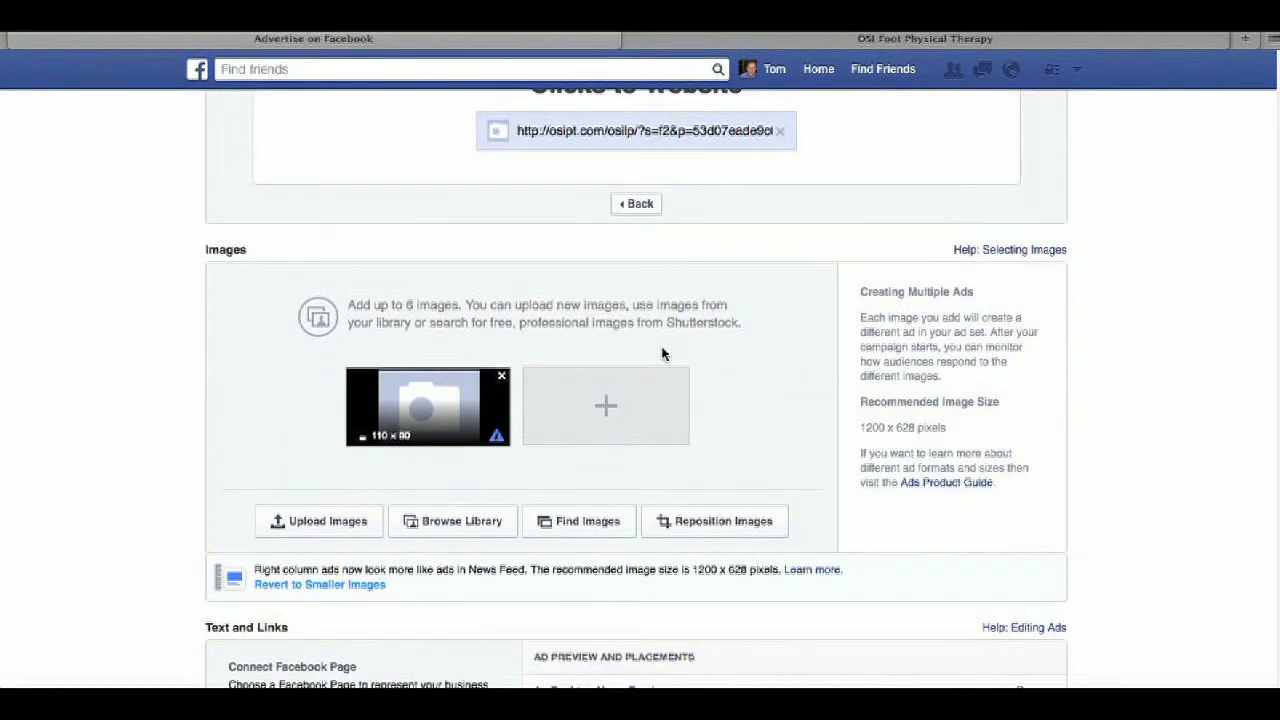
scroll(661, 355, down, 3)
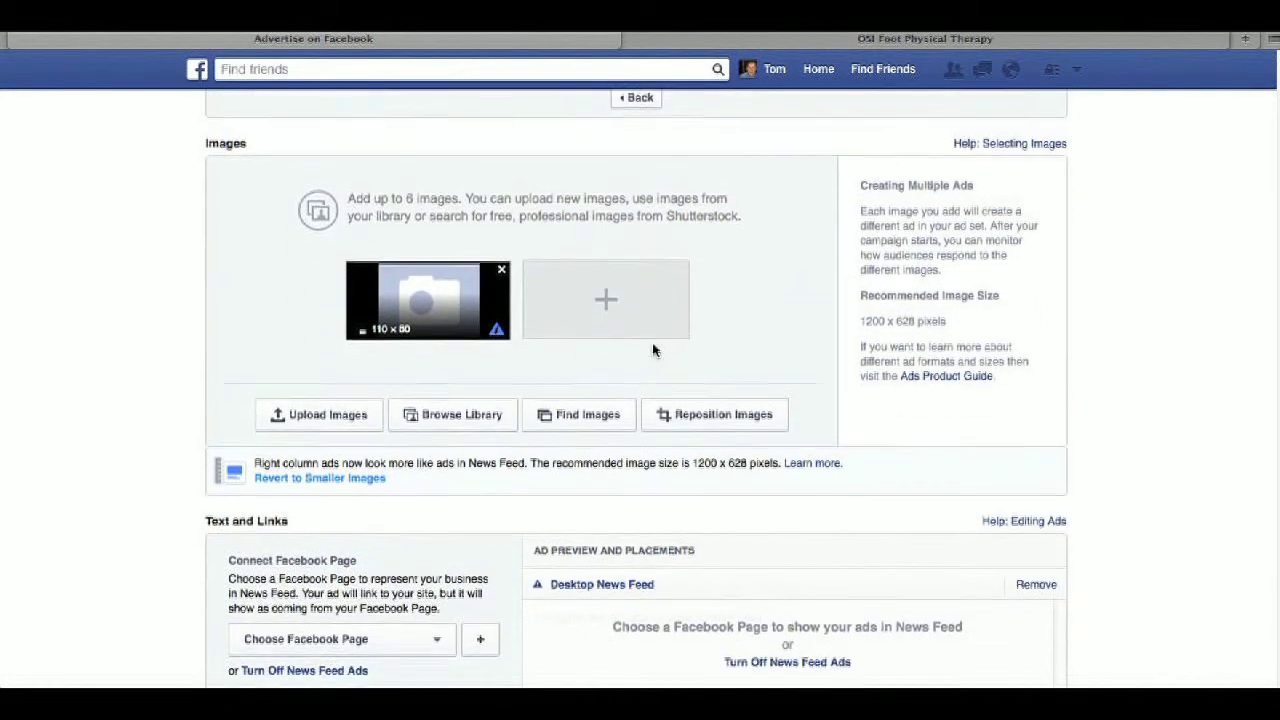
click(501, 269)
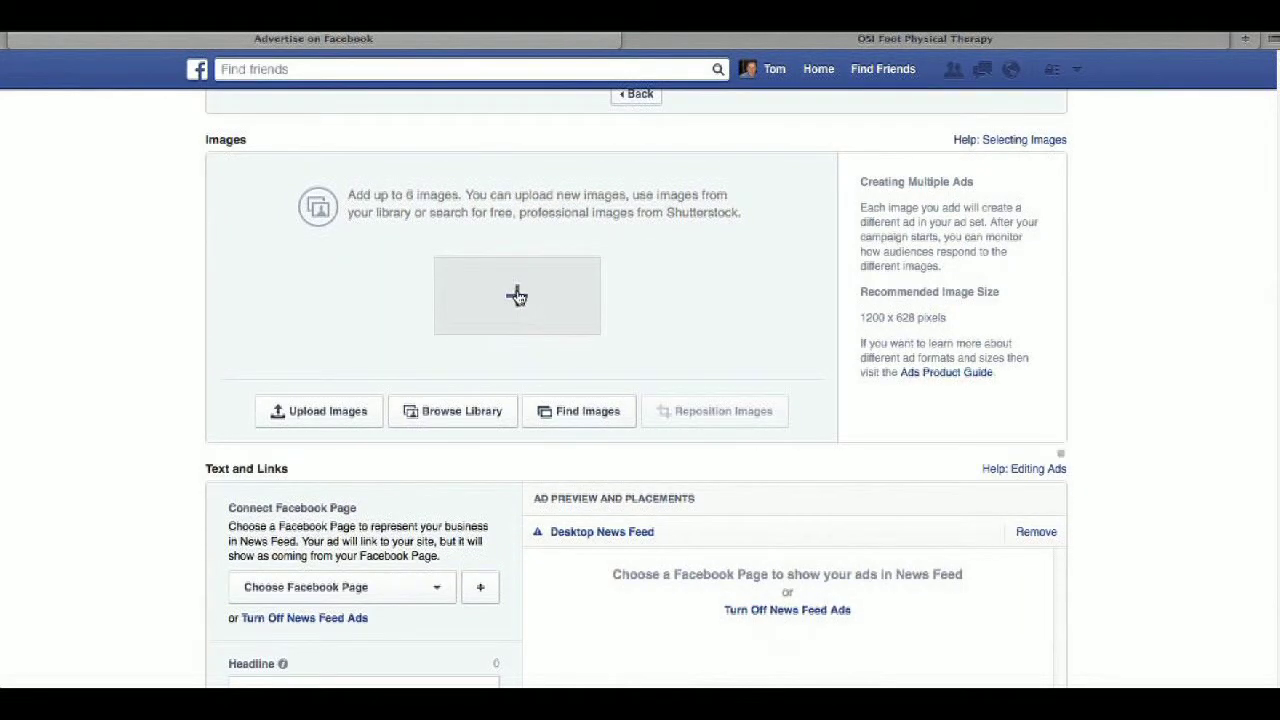
Add Orthotics 7.jpg as the ad image from the Documents folder OSI/Ad Spend/Facebook/FB Ad Pix/Orthotics
click(517, 295)
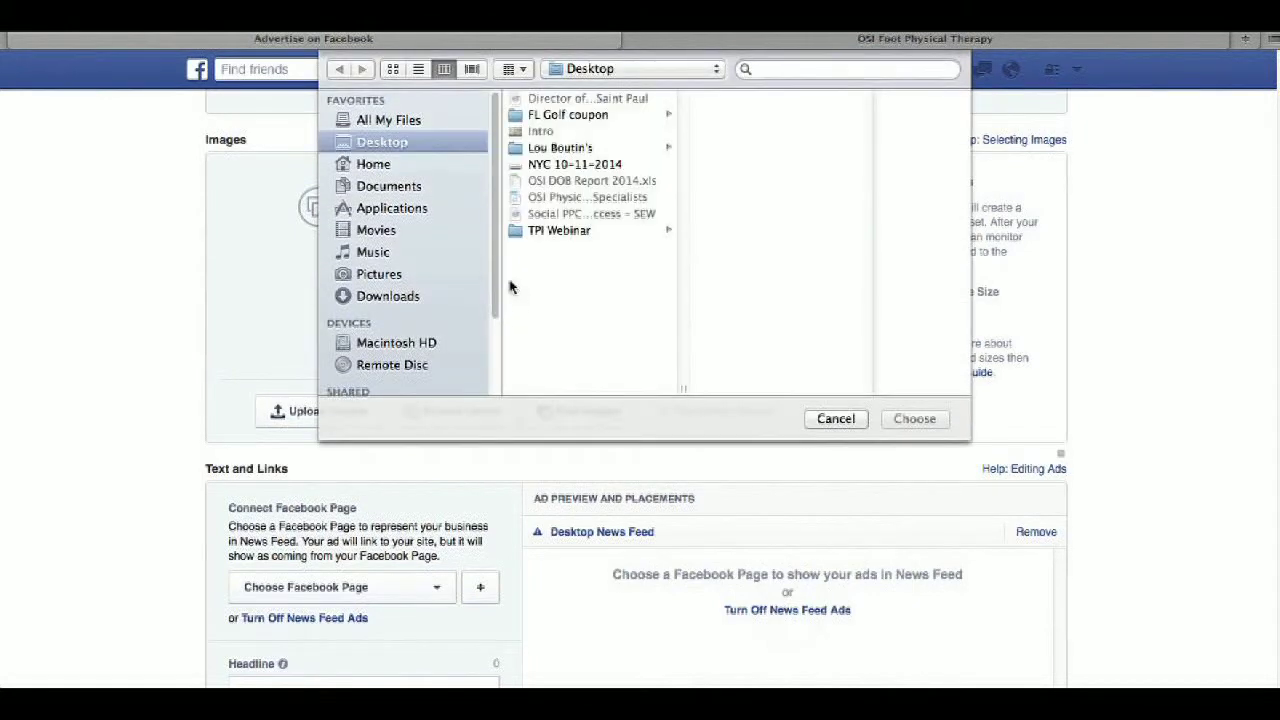
click(405, 188)
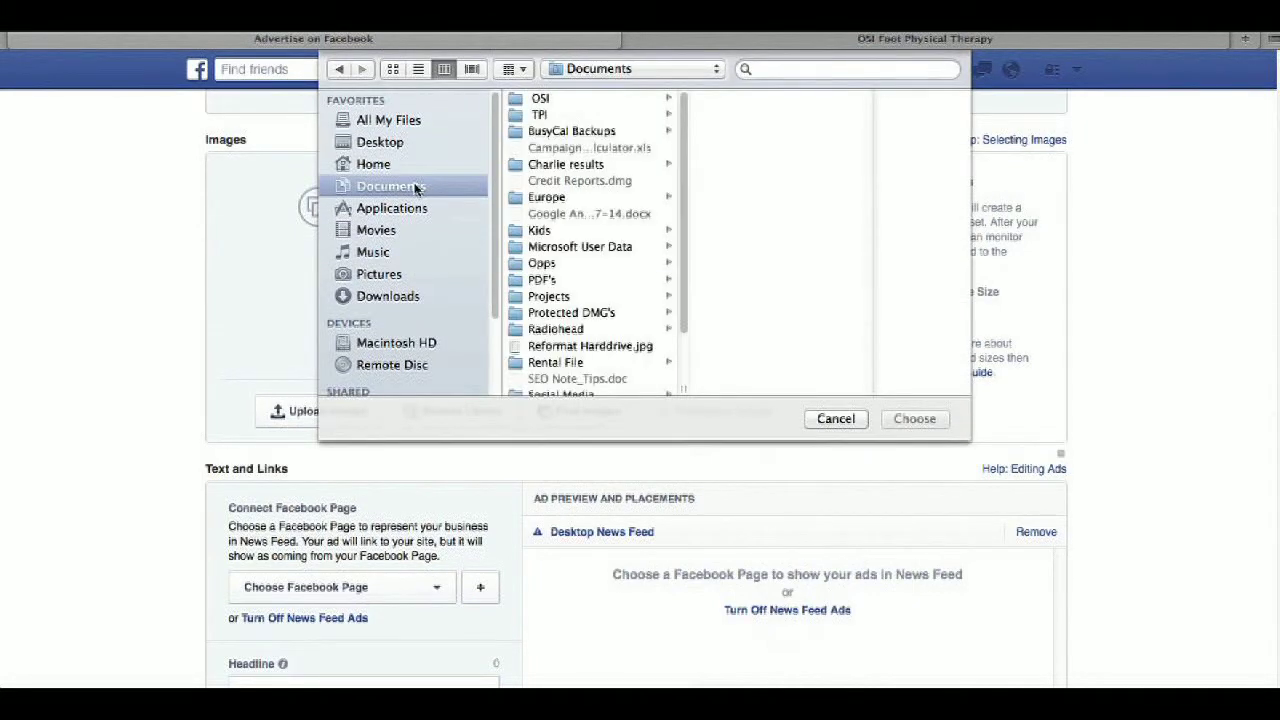
click(540, 100)
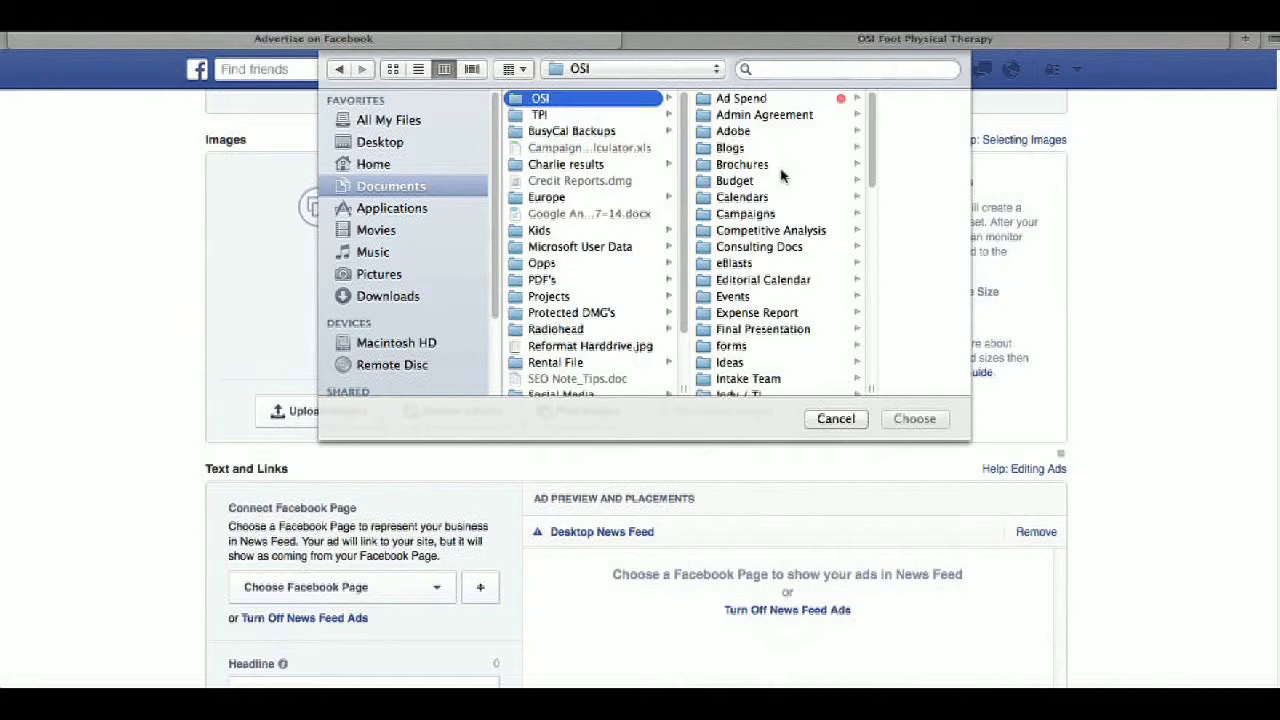
click(764, 102)
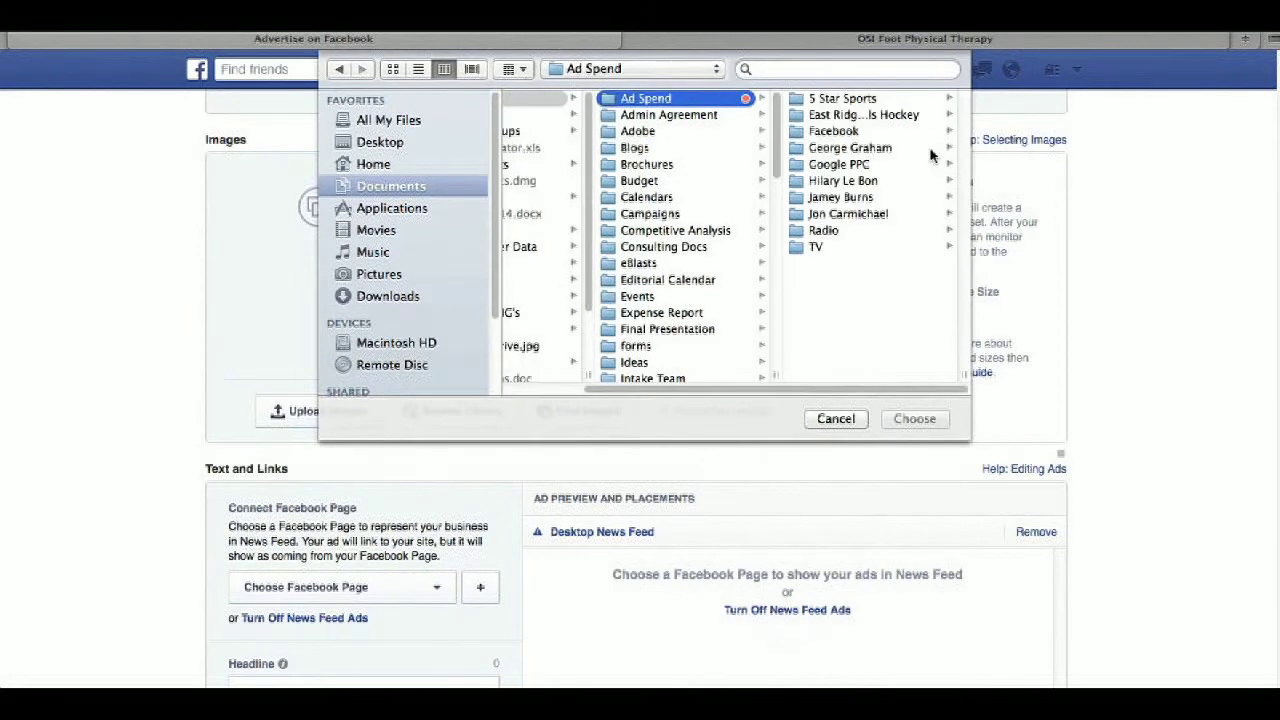
click(852, 133)
click(843, 100)
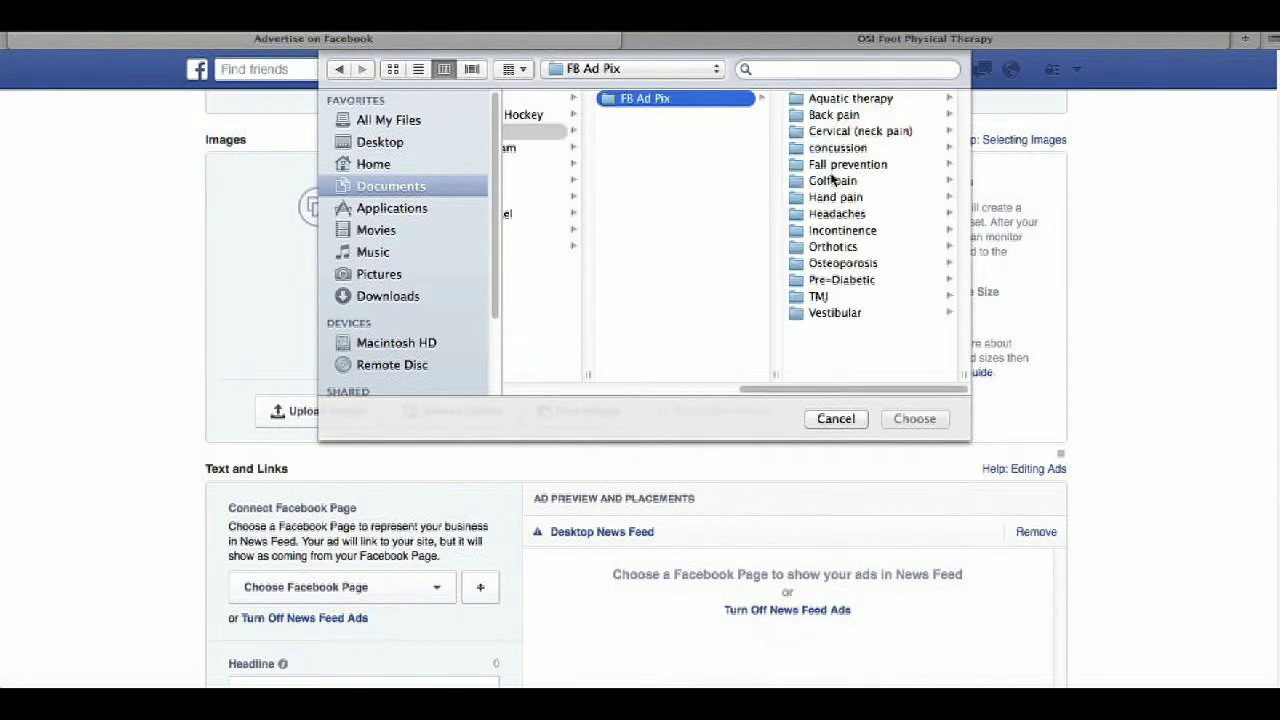
click(838, 247)
click(840, 165)
key(Down)
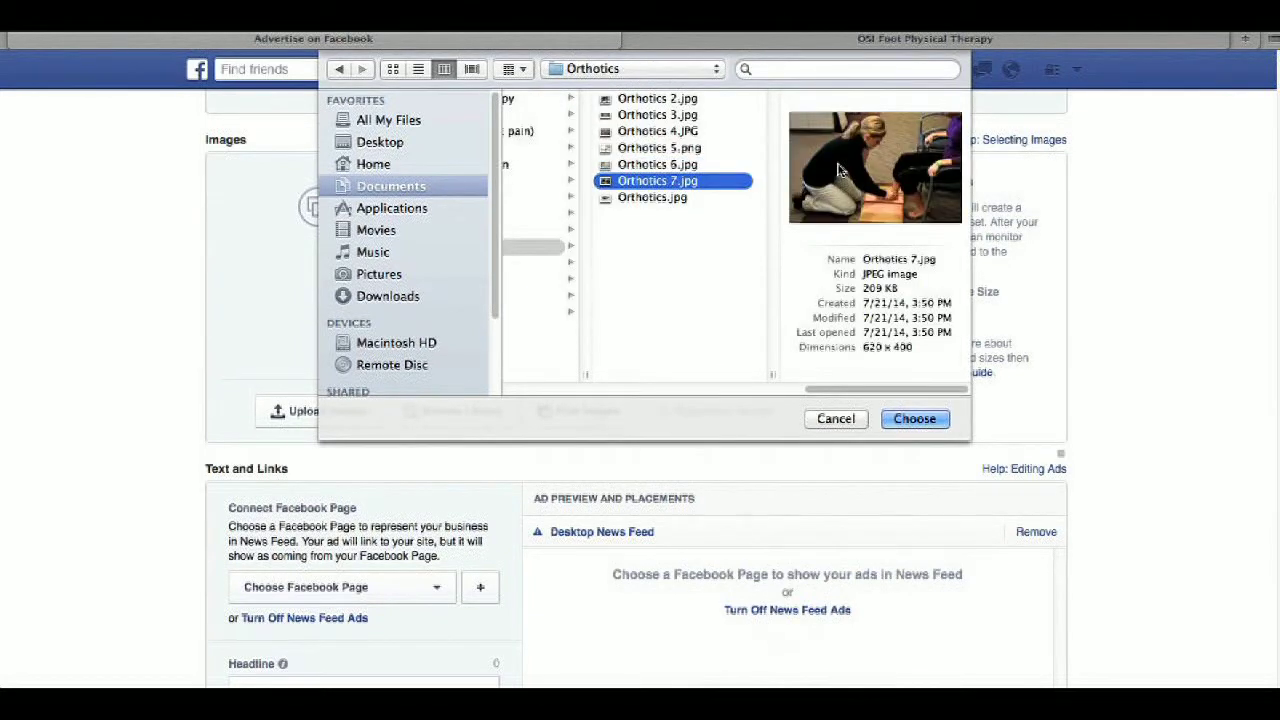
key(Return)
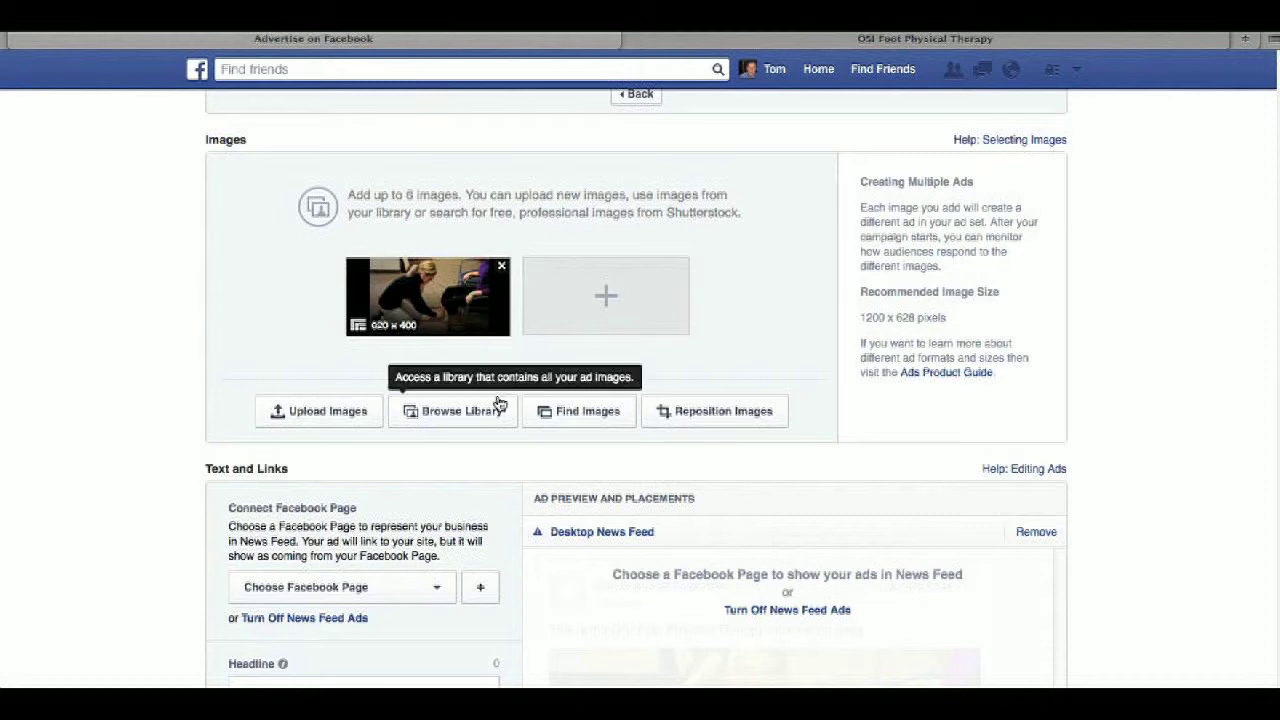
Connect the ad to the Facebook Page "OSI Physical Therapy & The Training Room"
scroll(488, 481, down, 1)
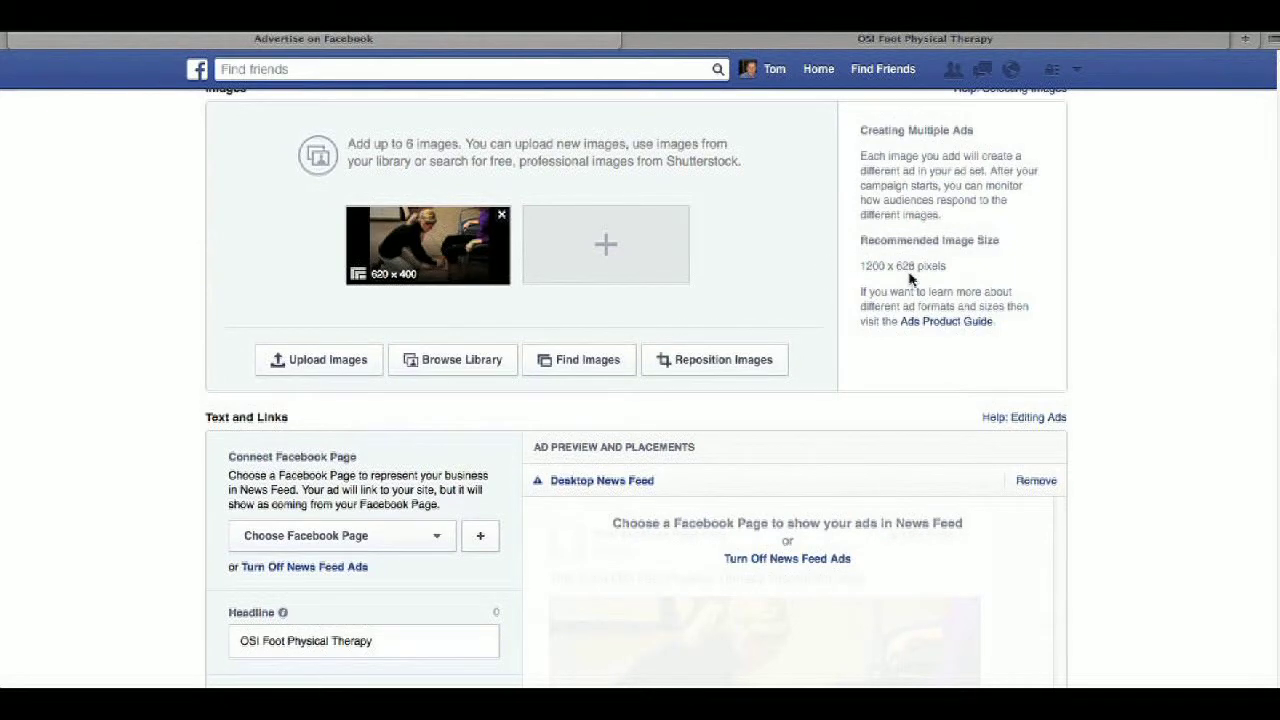
scroll(466, 451, down, 2)
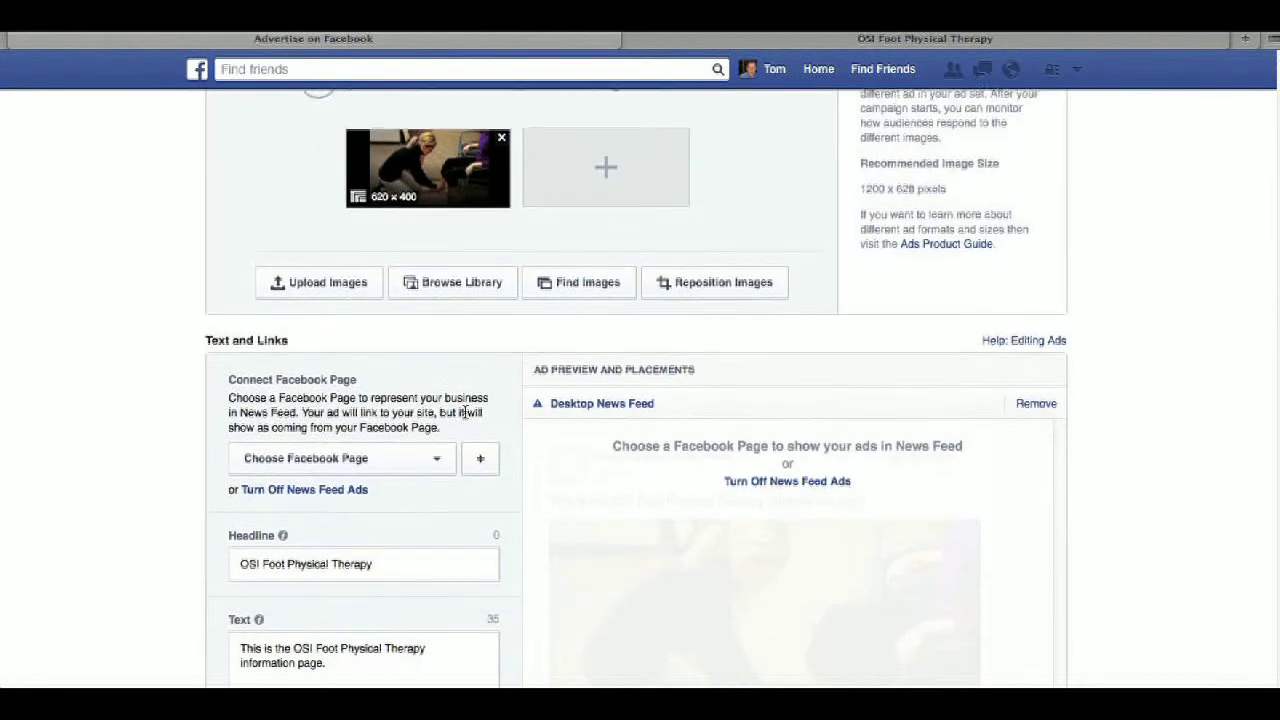
scroll(464, 411, down, 5)
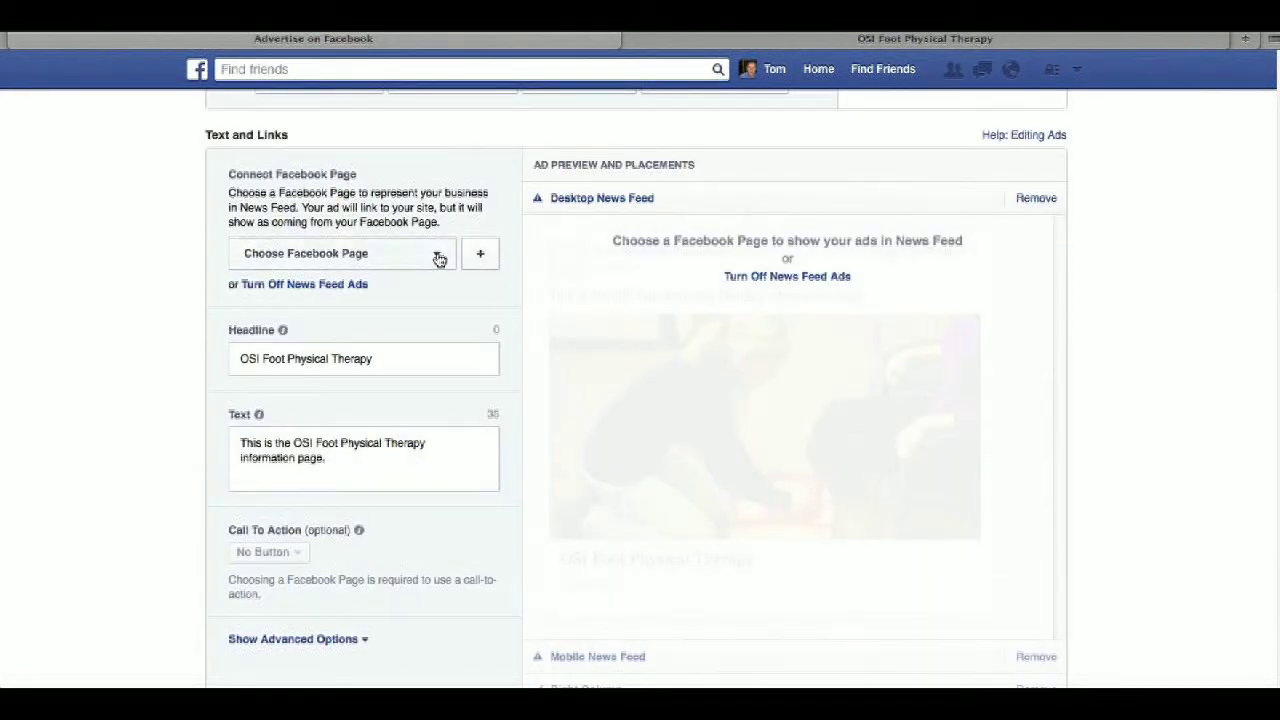
click(439, 257)
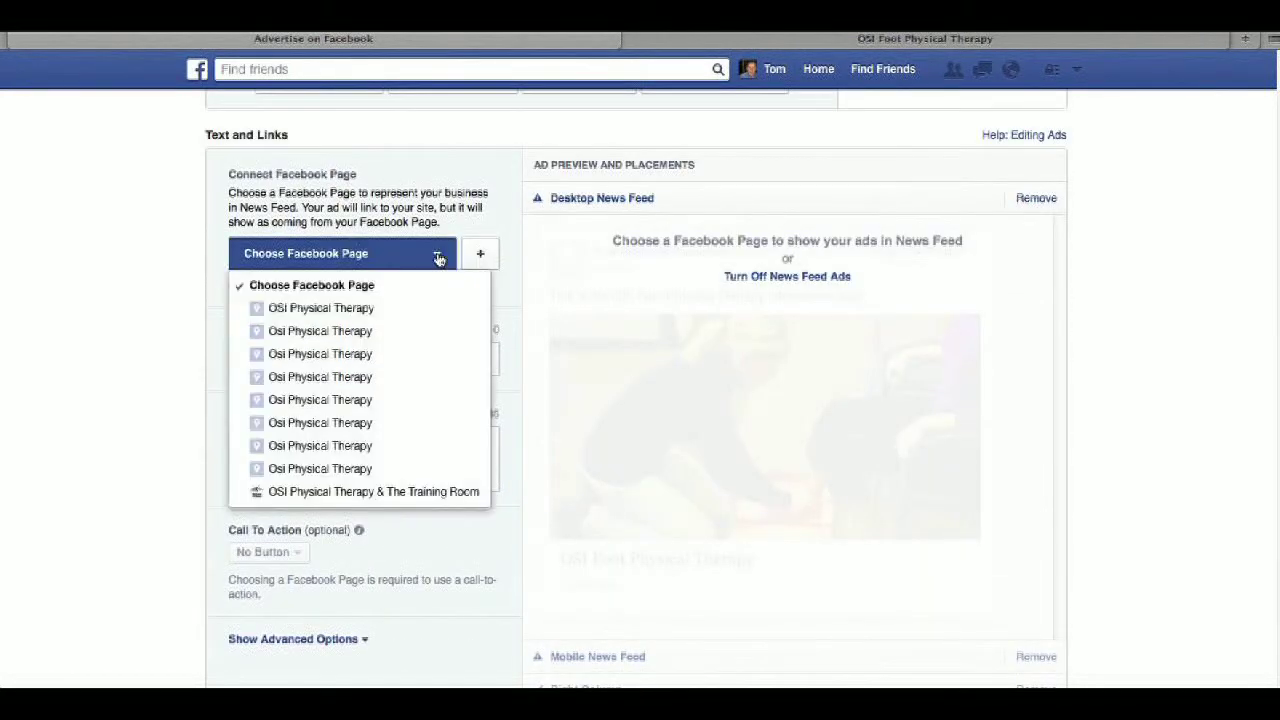
click(428, 494)
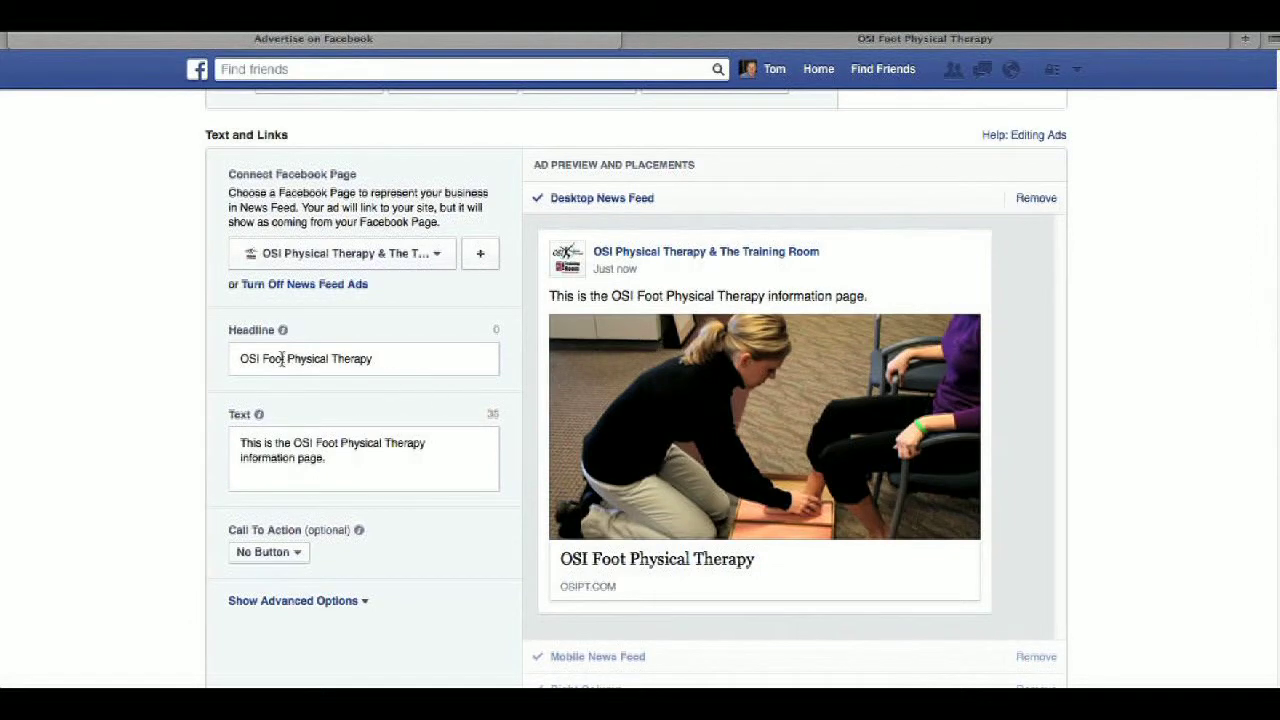
Remove the word "Foot" from the ad headline so it reads "OSI Physical Therapy"
drag(380, 360, 261, 360)
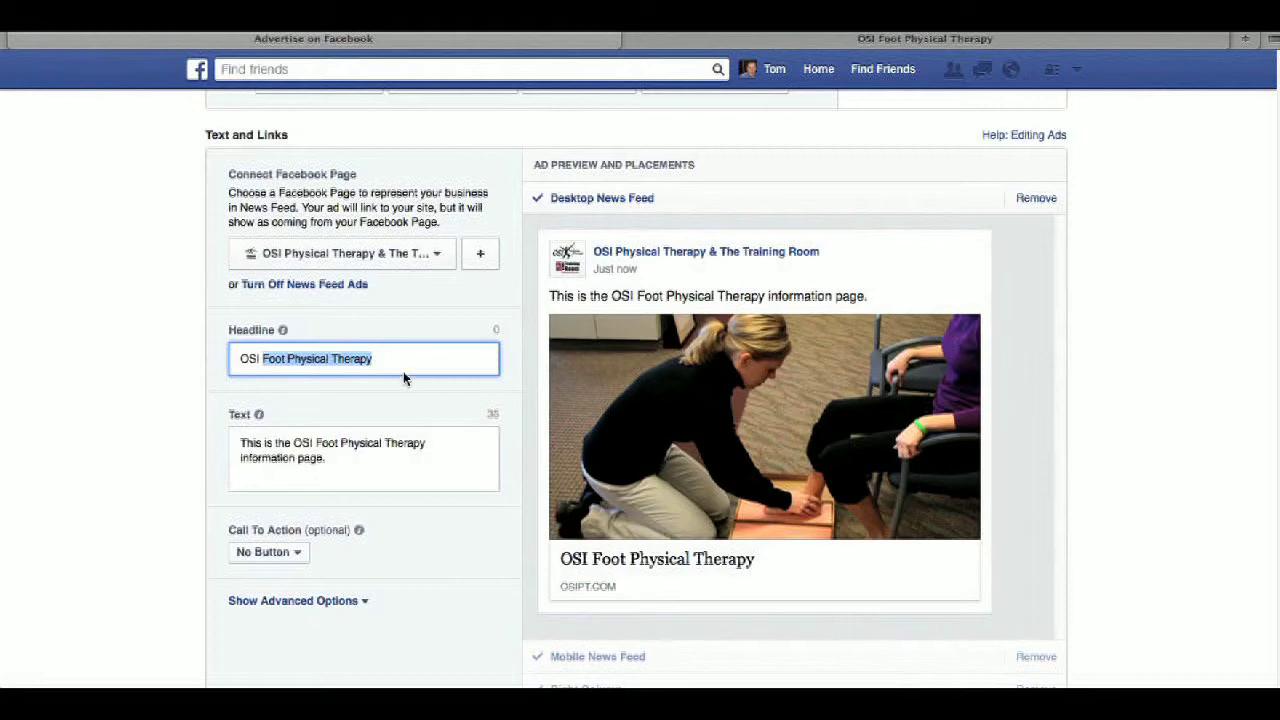
double_click(274, 358)
key(BackSpace)
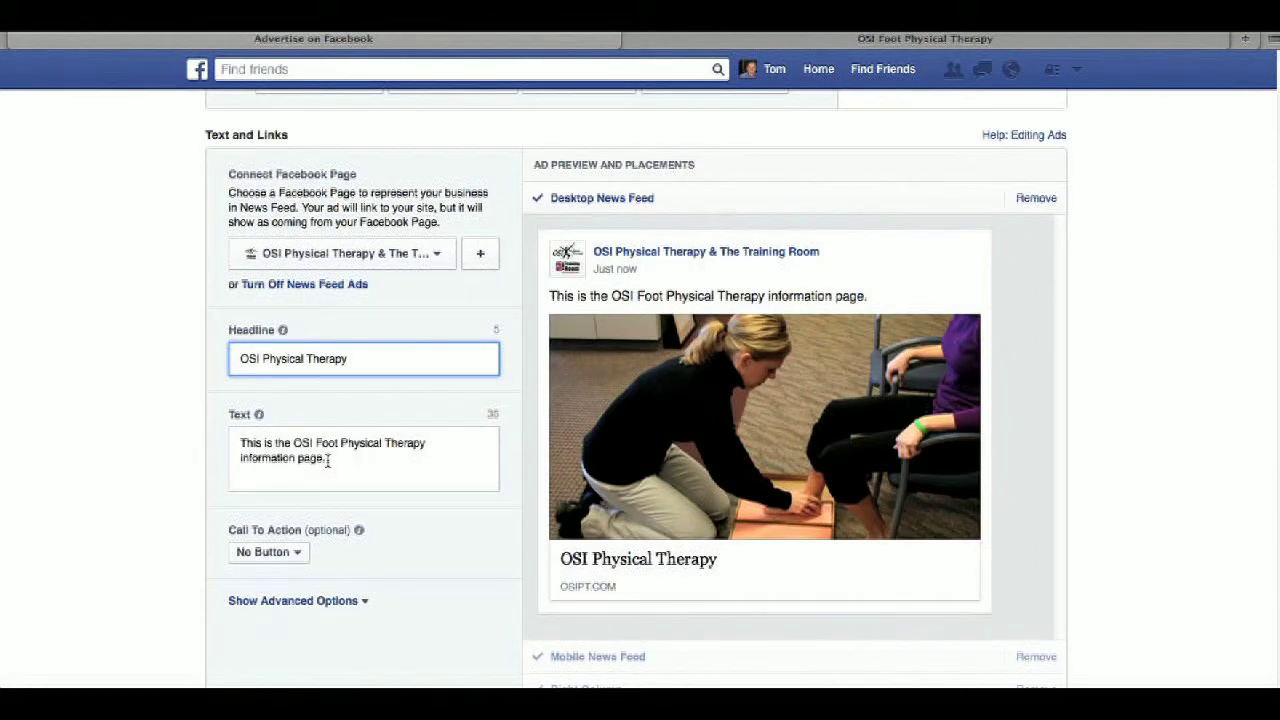
Replace the ad text with "Do you have foot pain? Do you have high arches or flat feet? OSI can help!"
click(333, 459)
drag(333, 459, 239, 440)
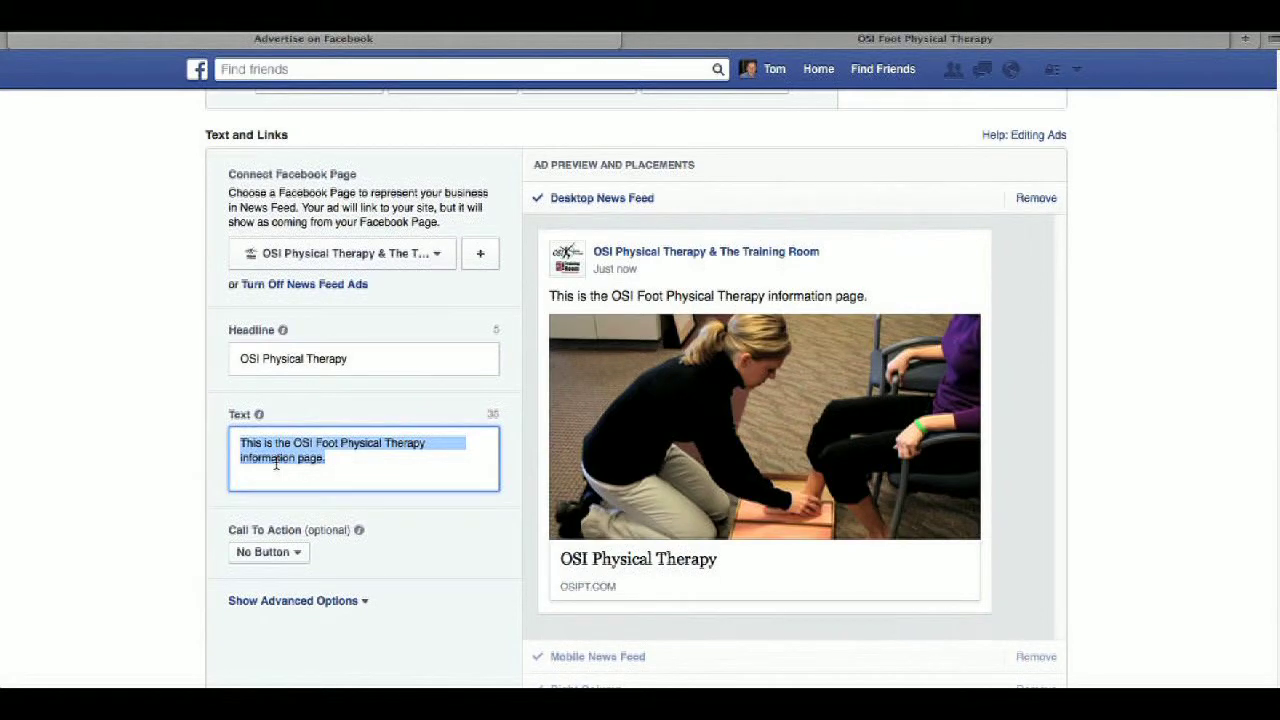
text(Do)
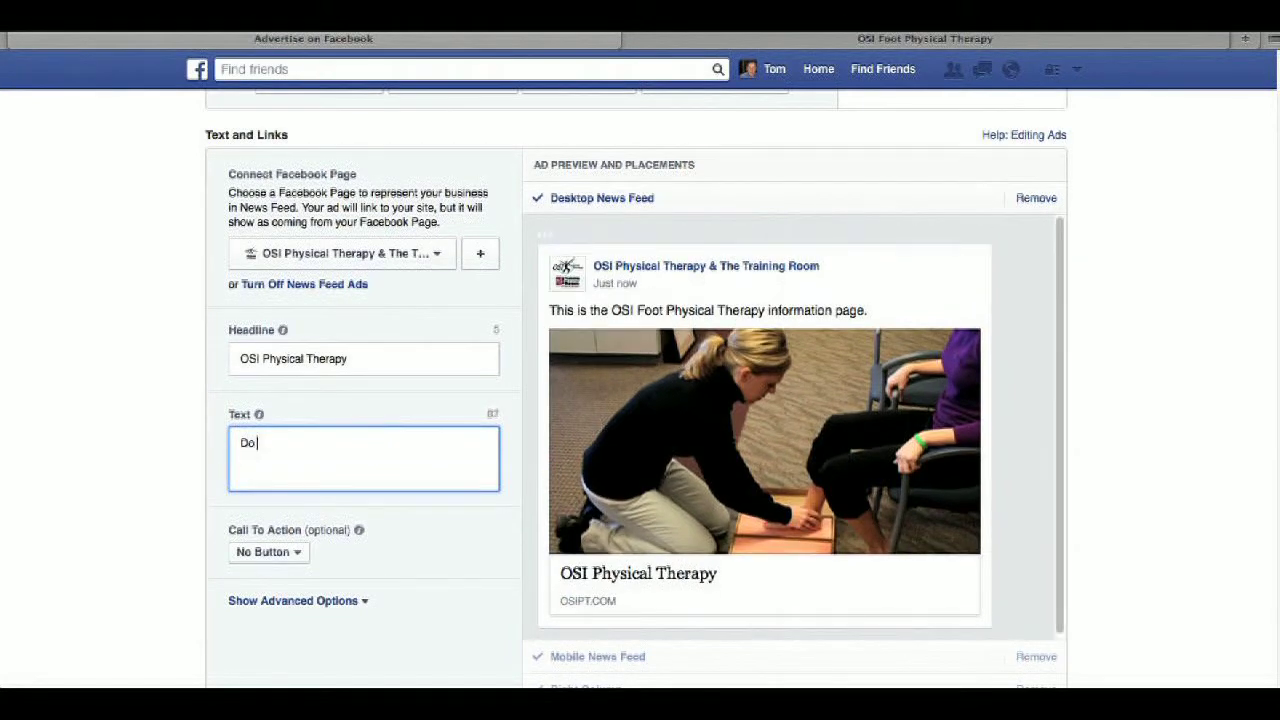
text( you have foot pain?)
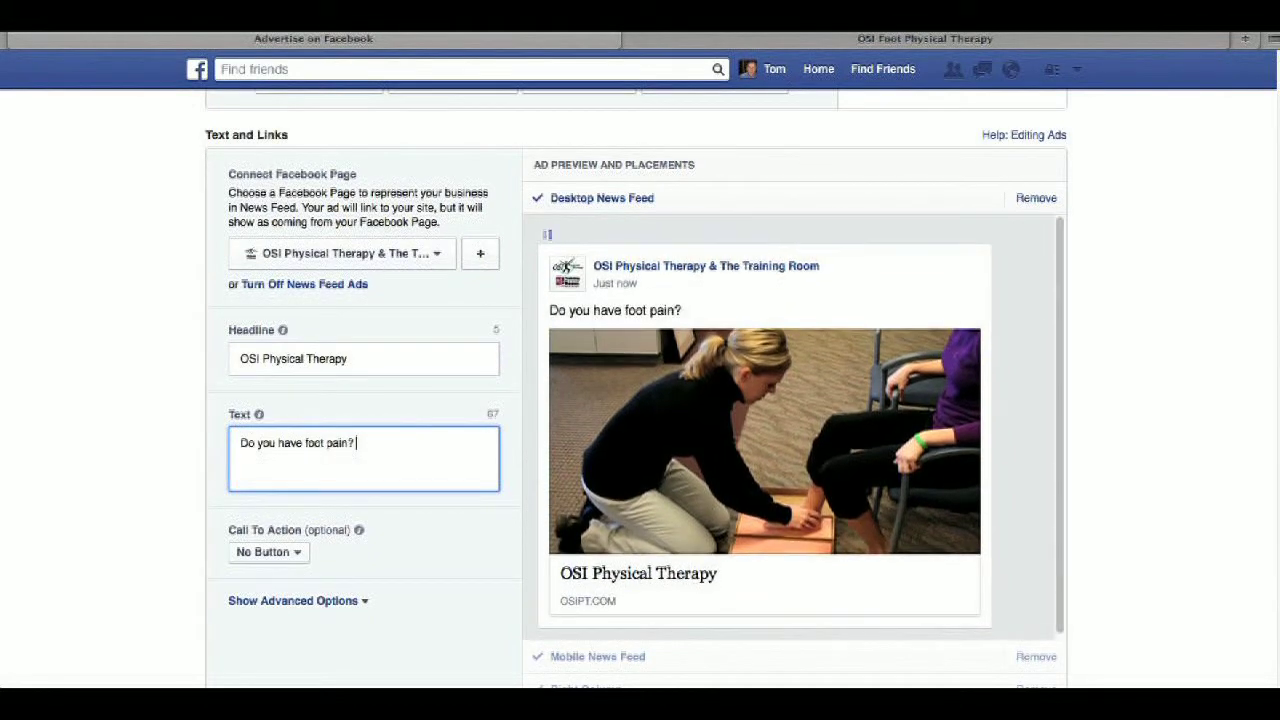
text( Do you have high arches)
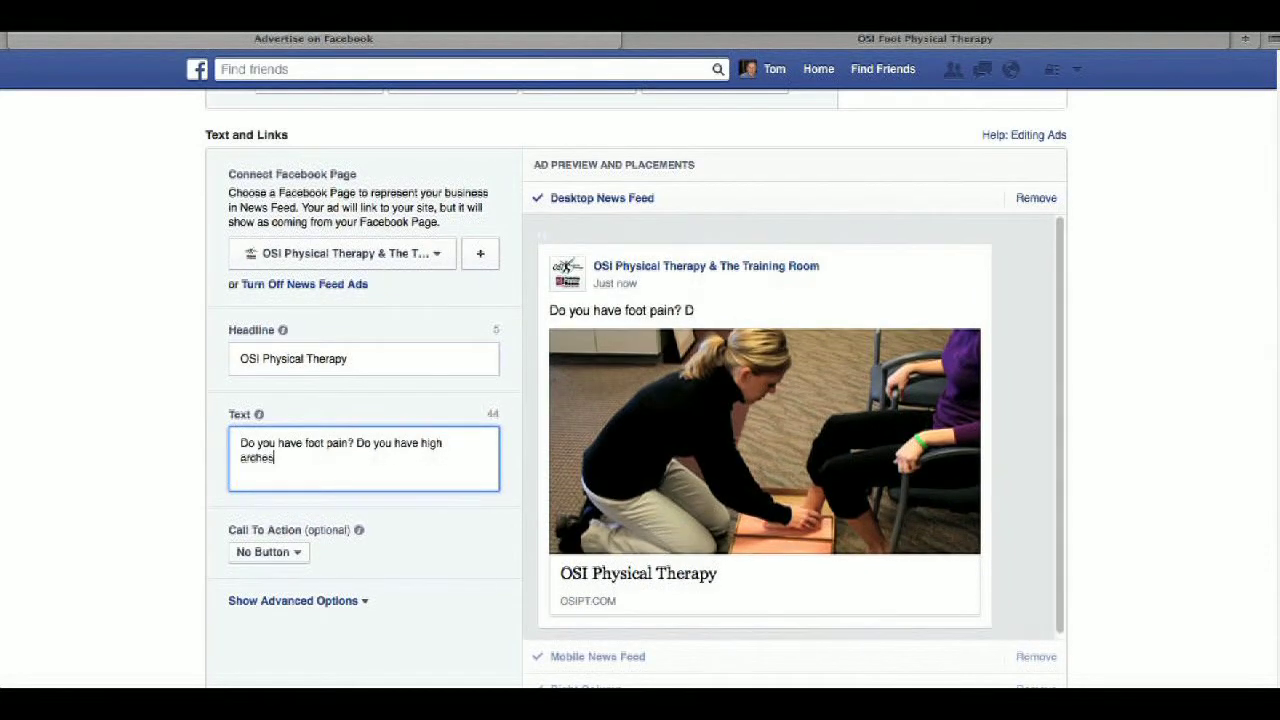
text( or flat fe)
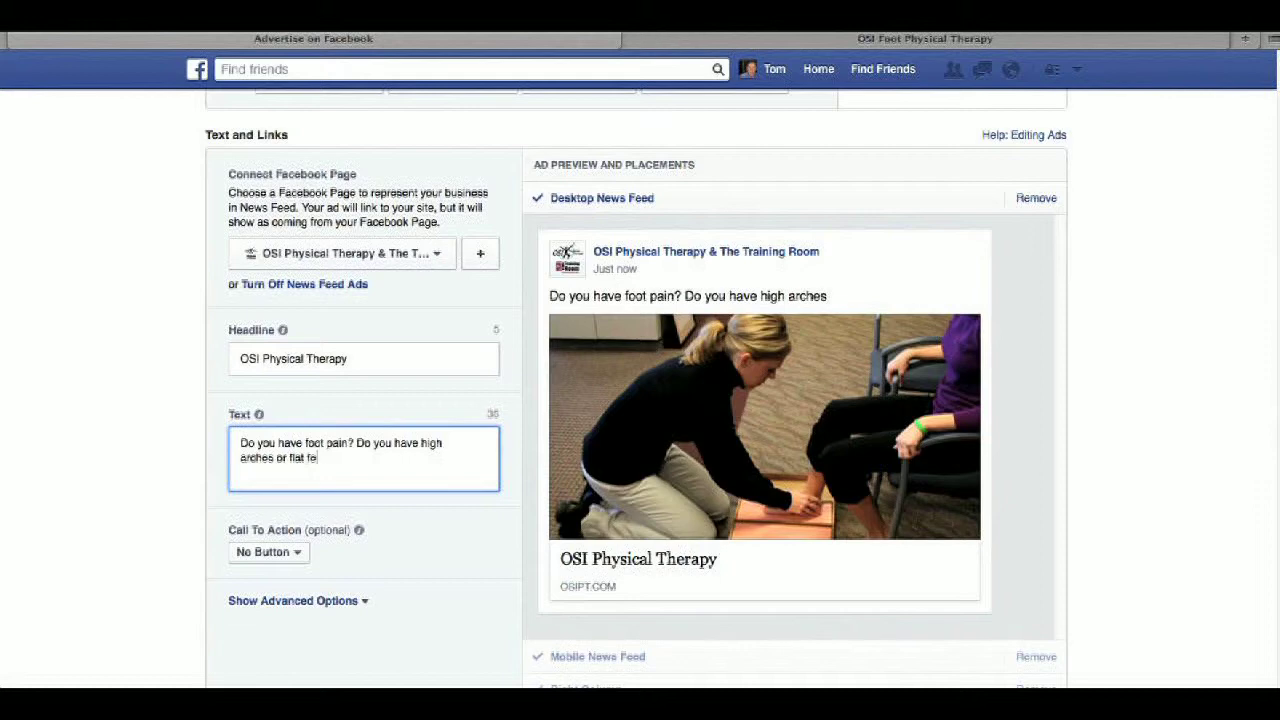
text(et? OSI can help!)
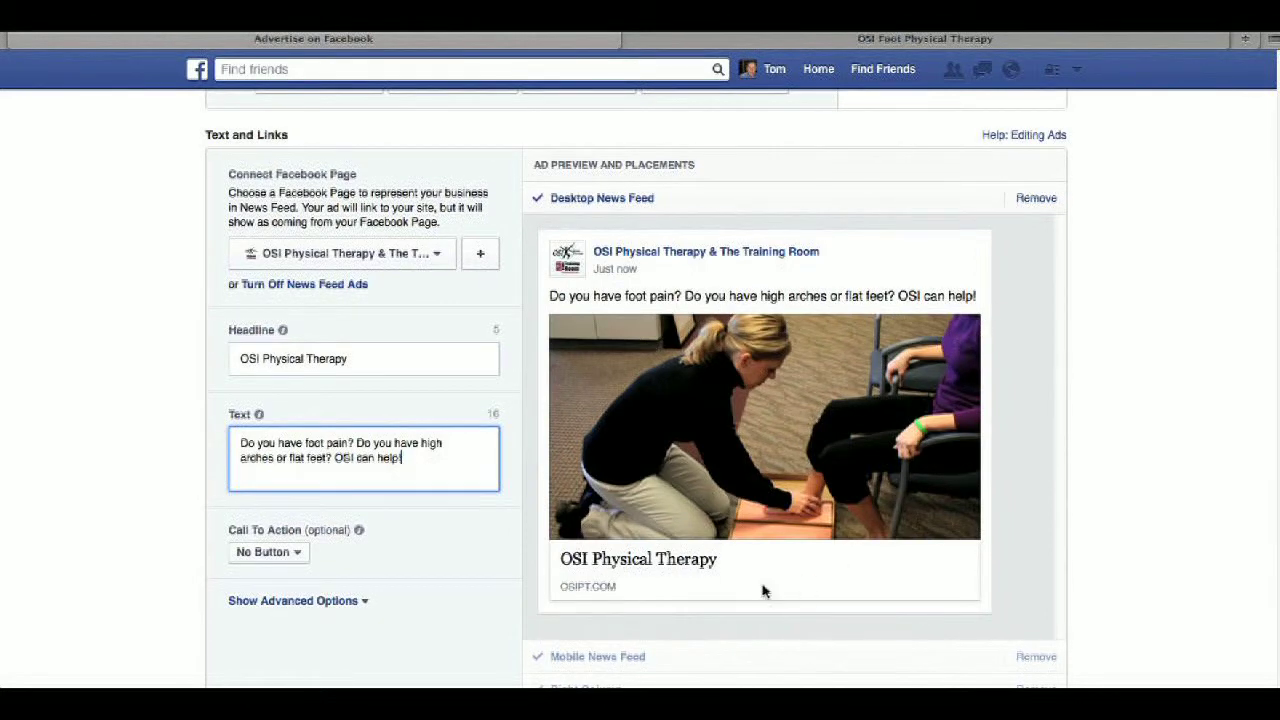
Set the ad's call to action to Learn More
scroll(763, 592, down, 1)
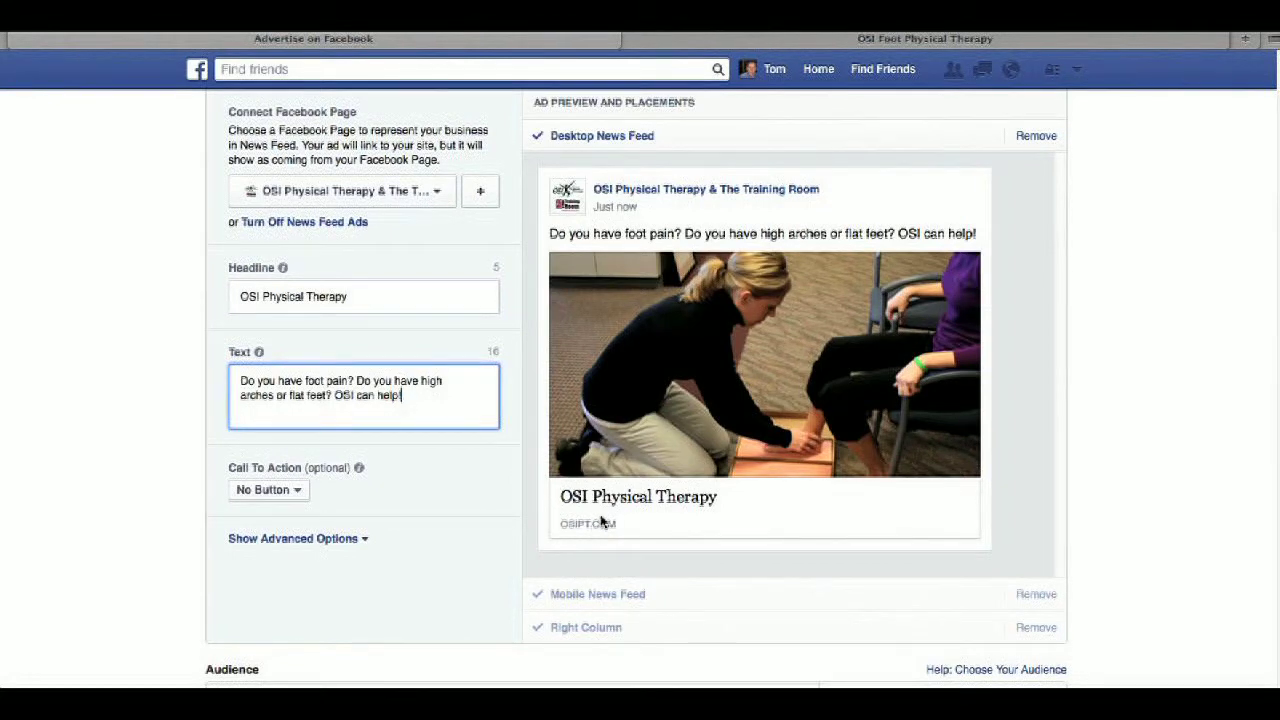
click(297, 492)
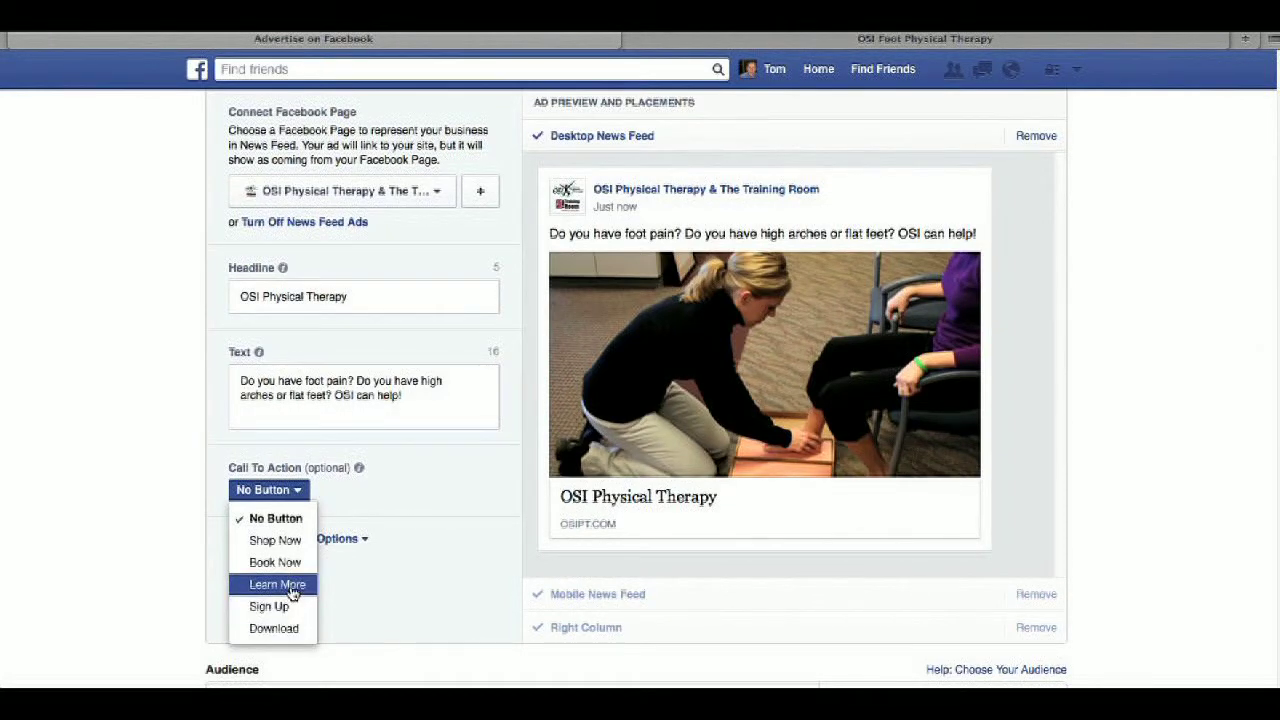
click(277, 585)
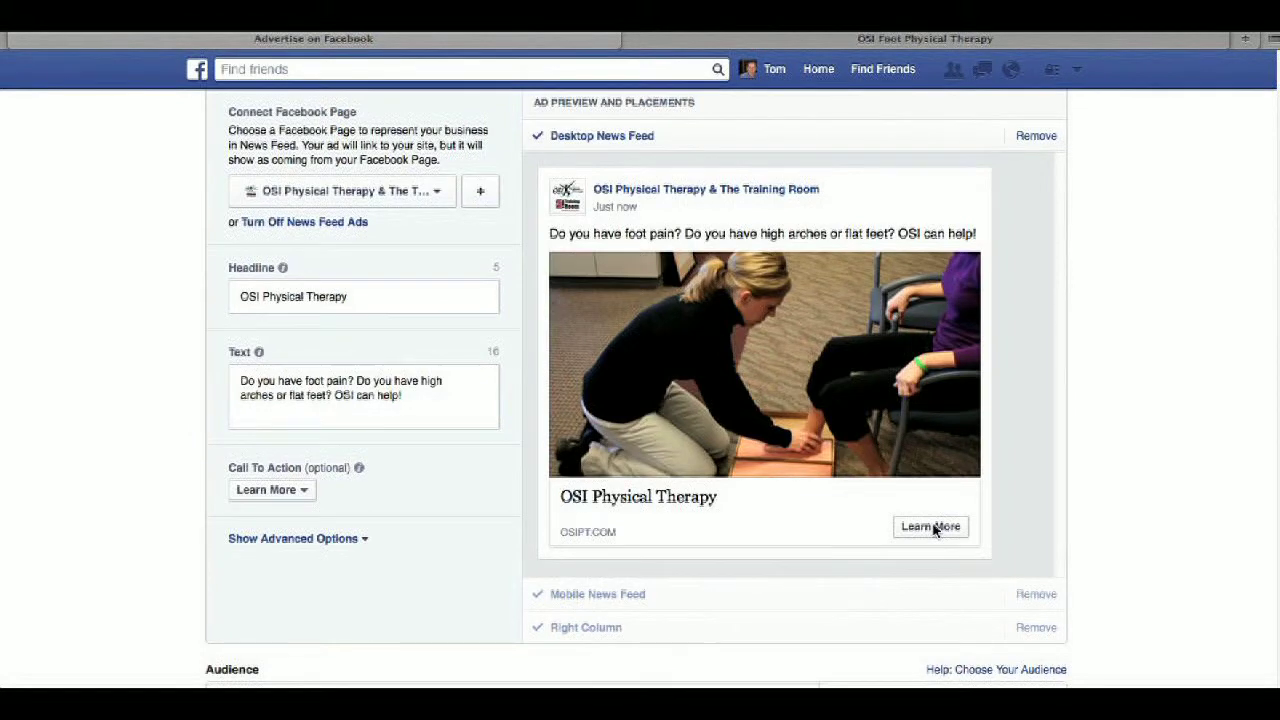
Show the ad's advanced options and set the News Feed link description to "Click here to watch the video!"
click(305, 541)
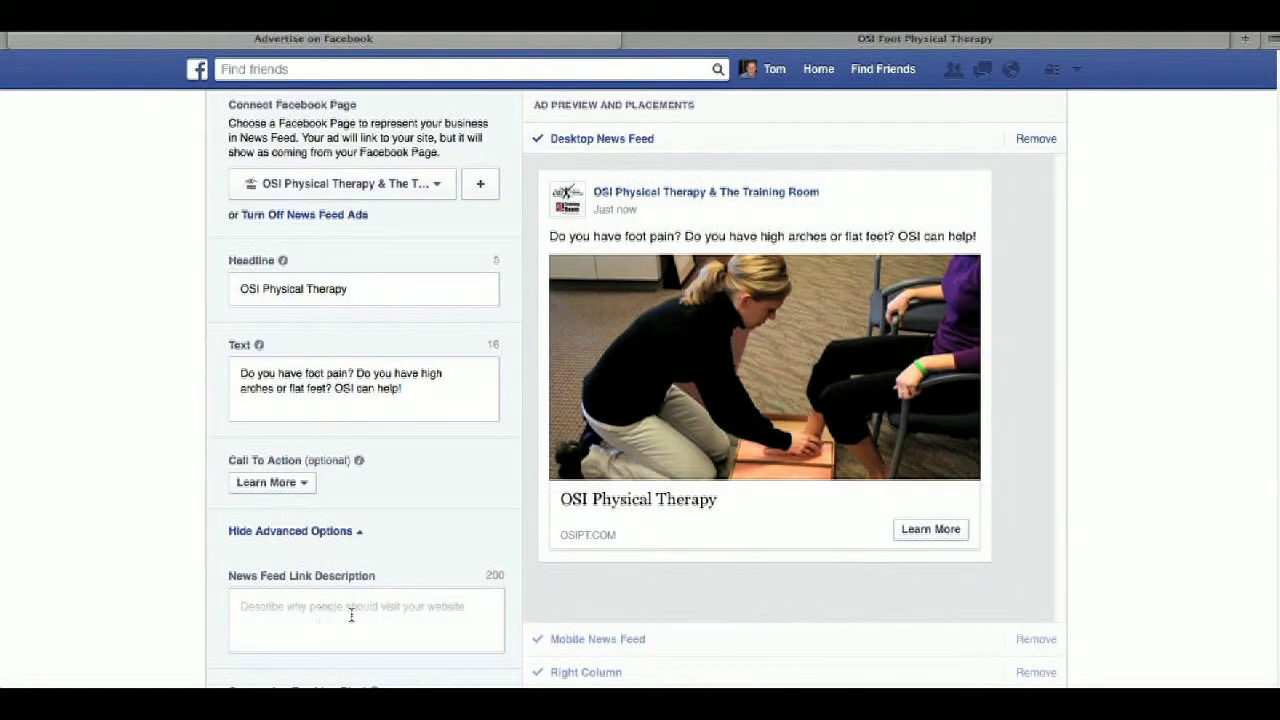
click(396, 605)
text(Cli)
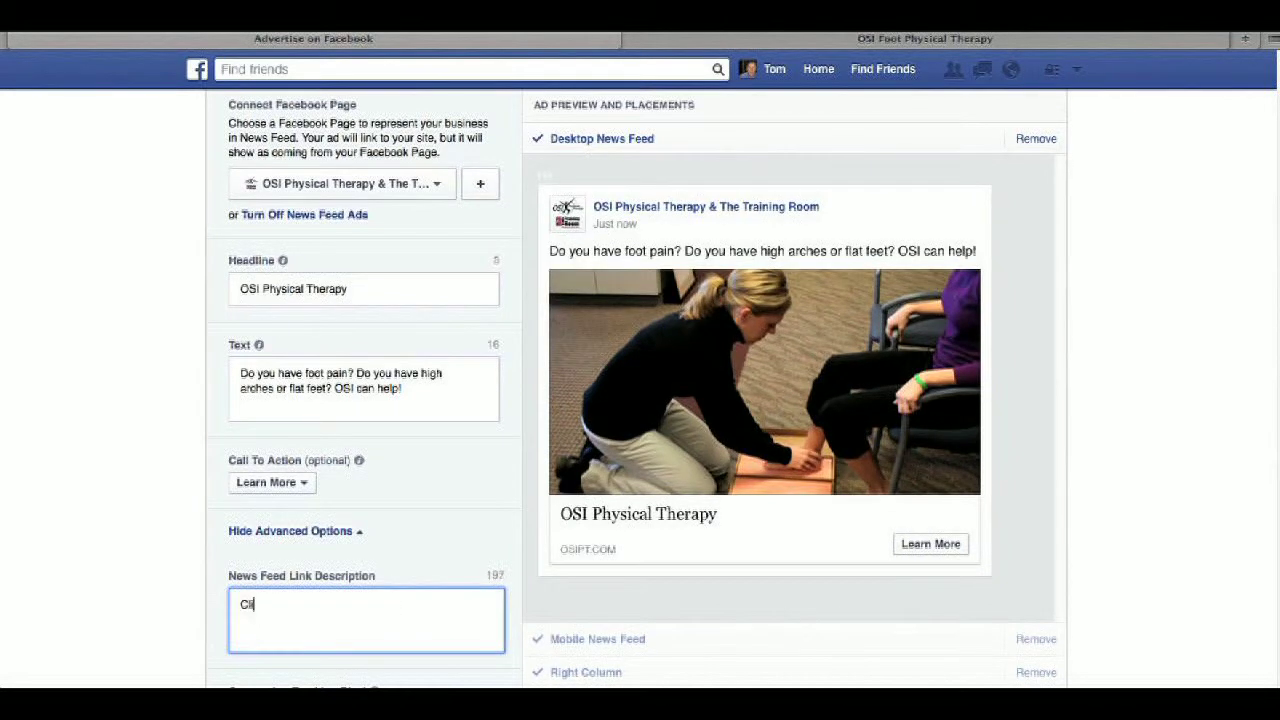
text(ck here to watch)
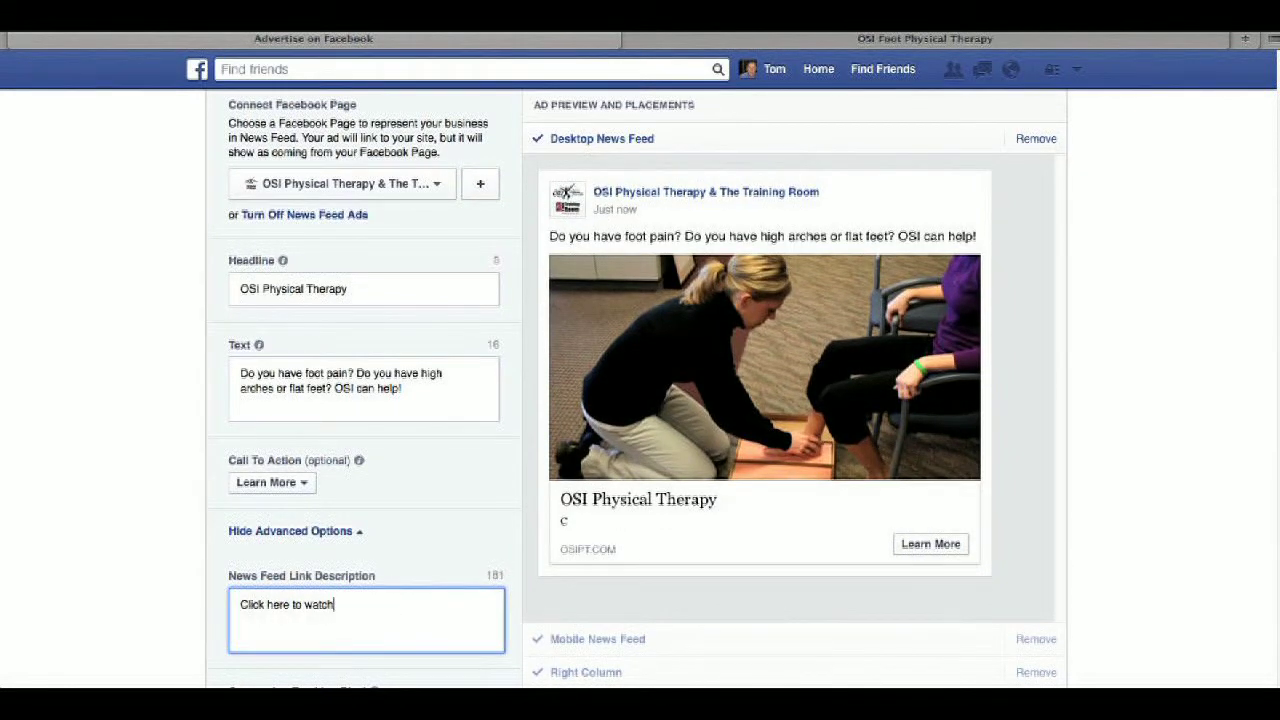
text( the video)
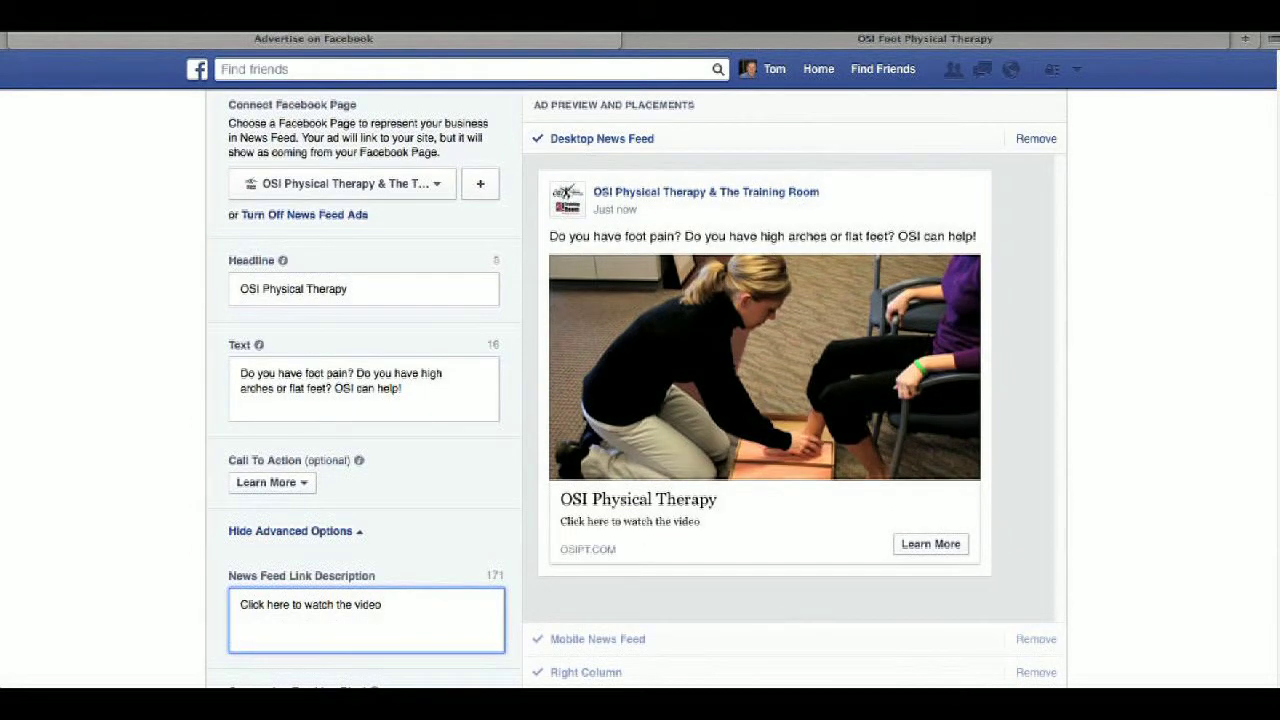
text(!)
Reposition the ad image so the crop covers its lower part, including the patient's bare foot and the foam box
scroll(808, 540, up, 1)
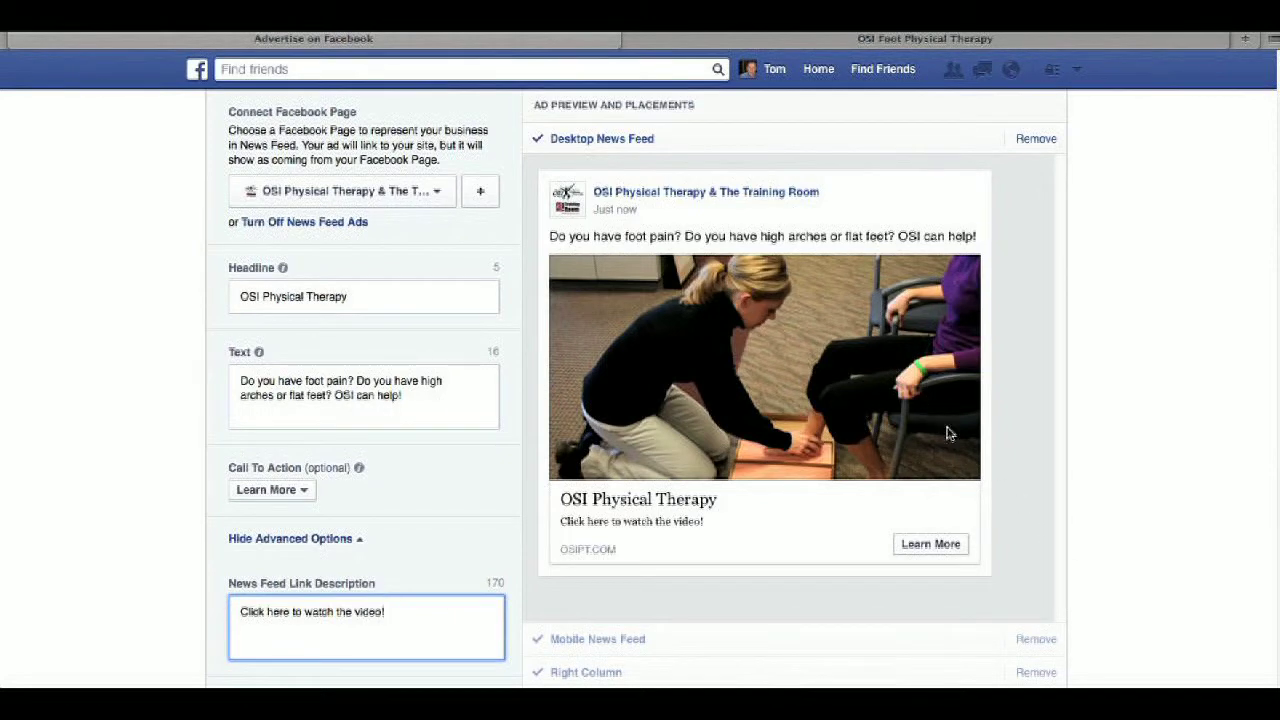
scroll(1000, 465, up, 1)
scroll(1038, 478, up, 3)
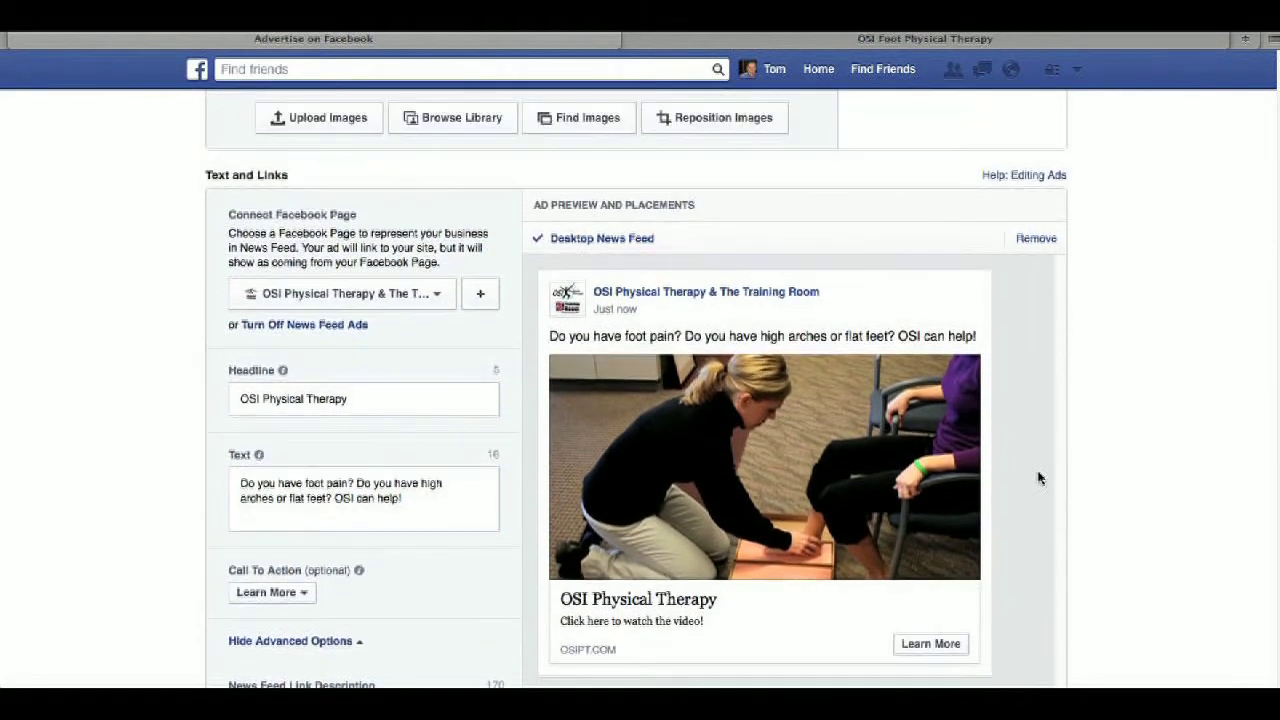
click(732, 120)
drag(671, 424, 666, 476)
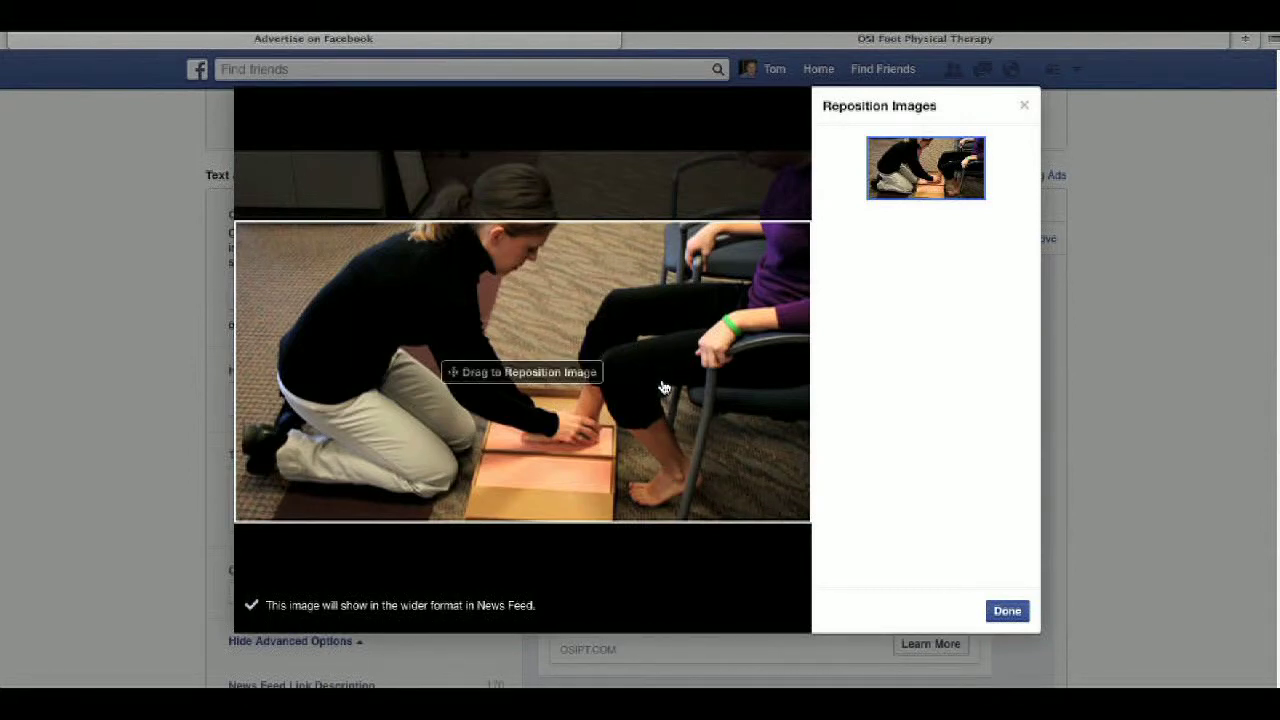
click(1007, 611)
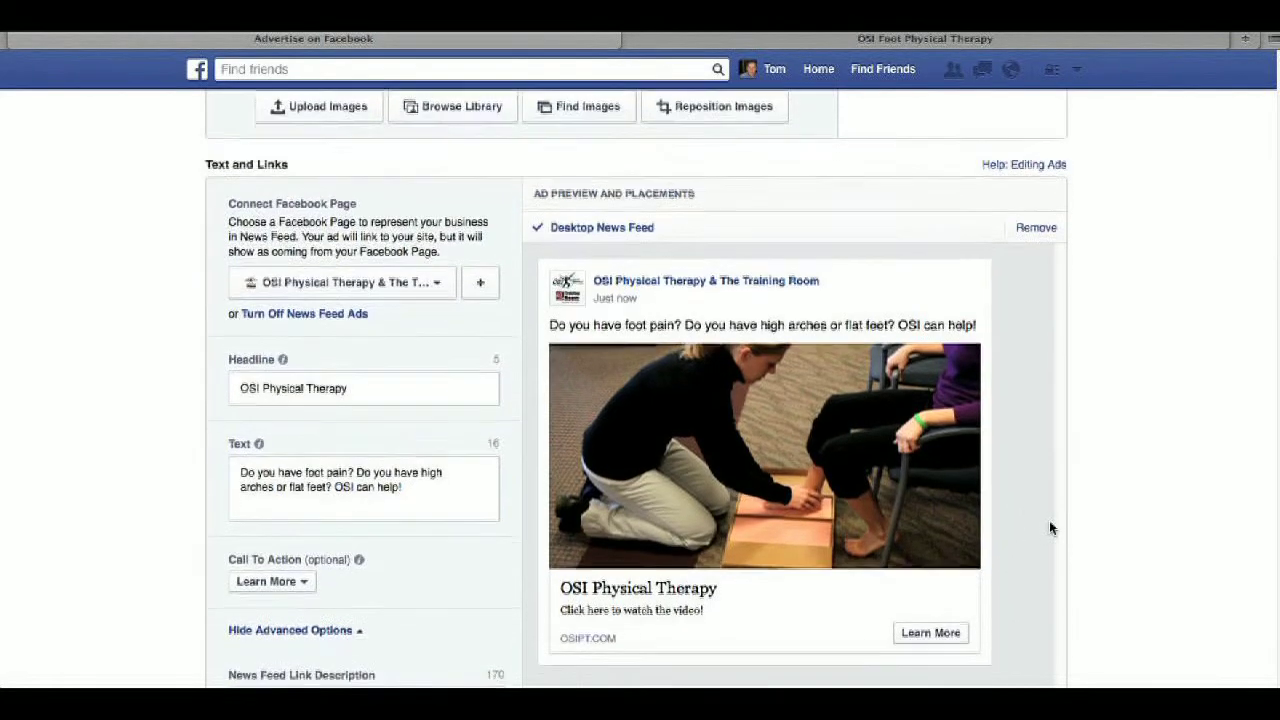
Review the Mobile News Feed and Right Column placements listed beneath the desktop ad preview
scroll(1049, 524, down, 2)
scroll(1049, 524, down, 1)
scroll(1043, 523, down, 4)
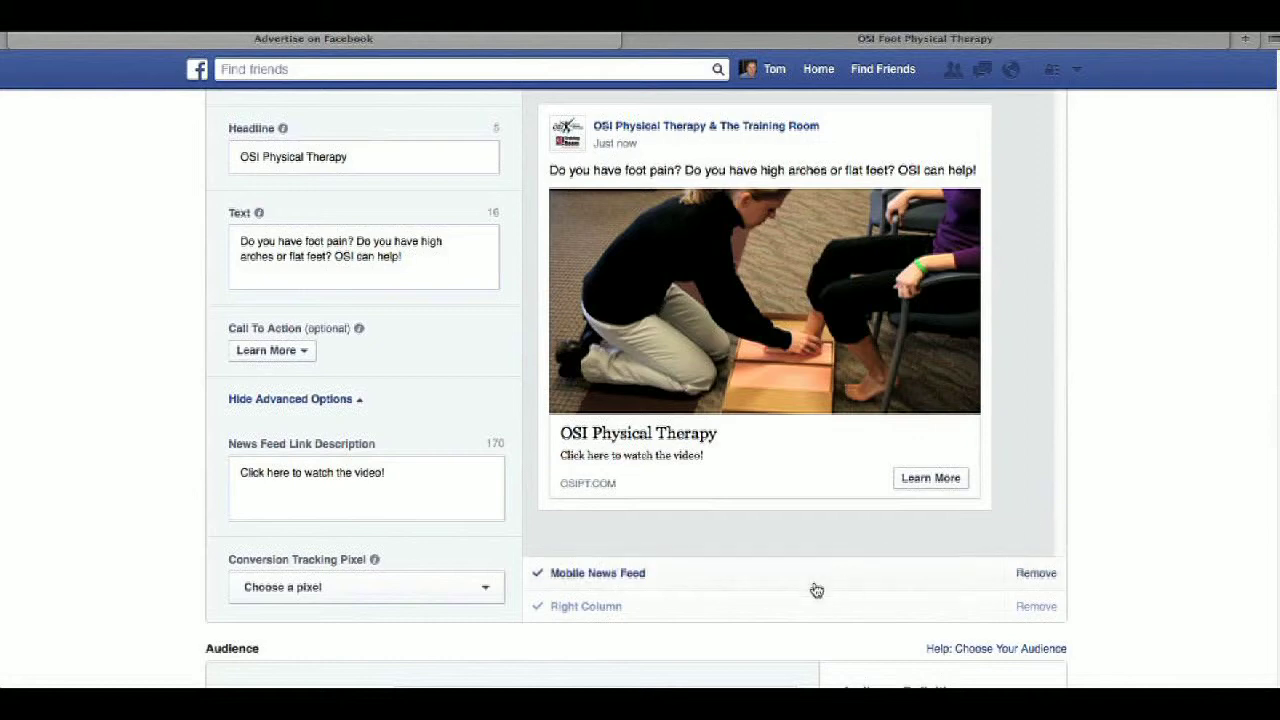
scroll(477, 512, down, 2)
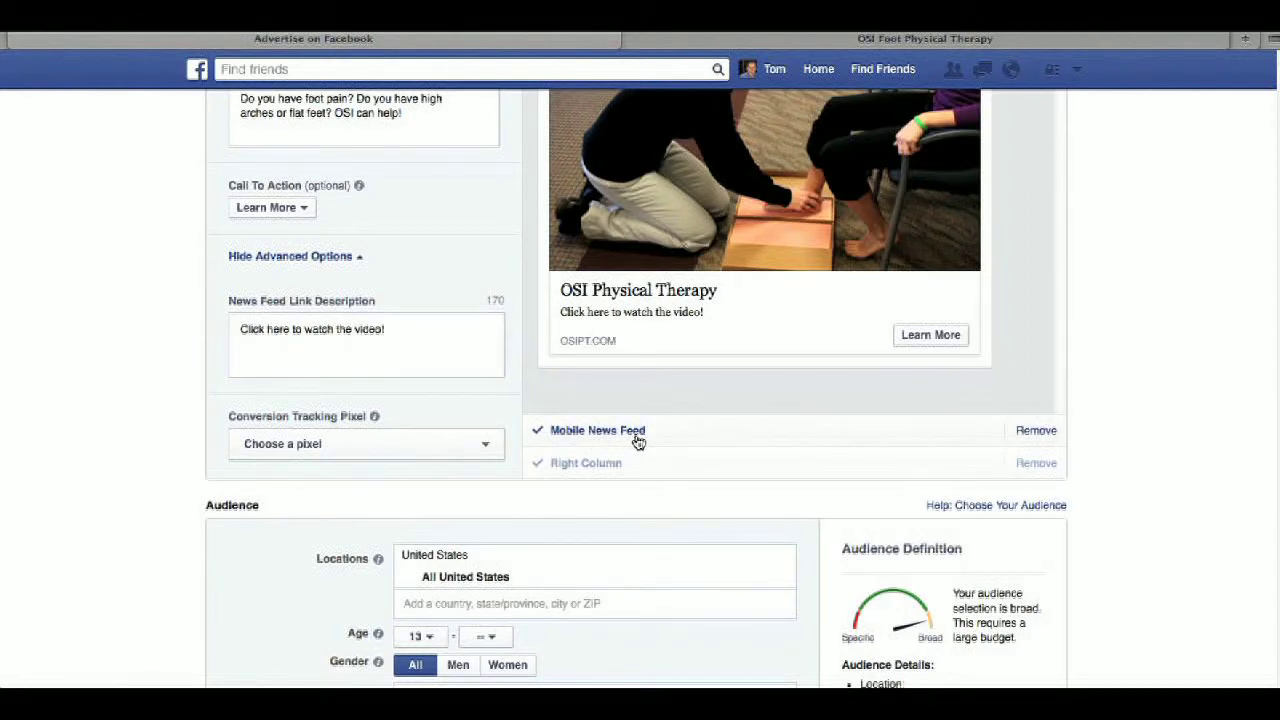
scroll(637, 441, up, 4)
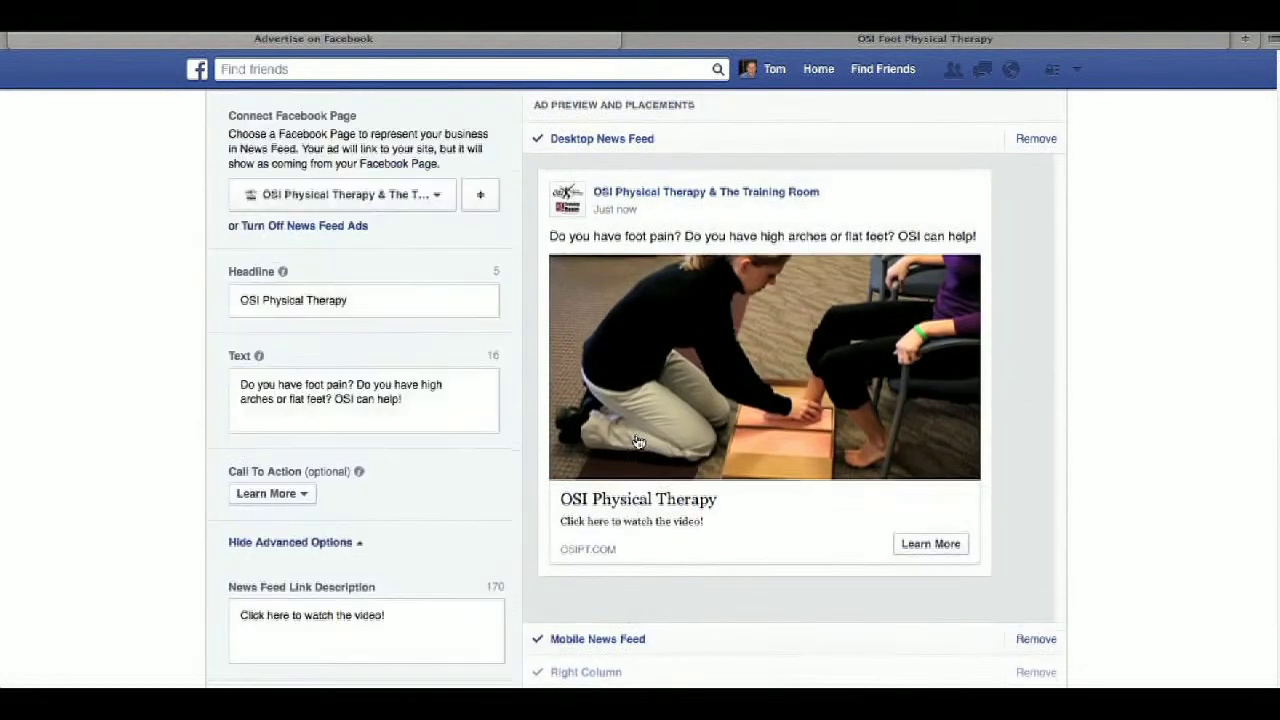
scroll(580, 623, down, 2)
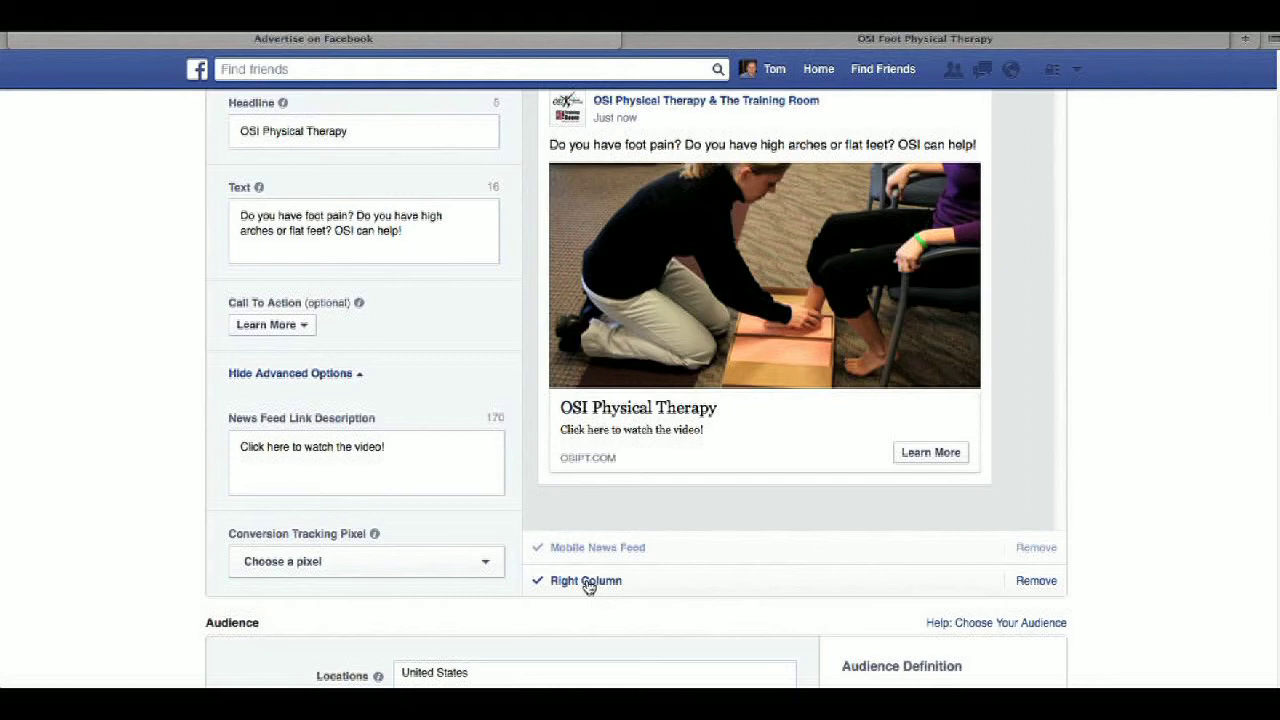
scroll(588, 580, down, 3)
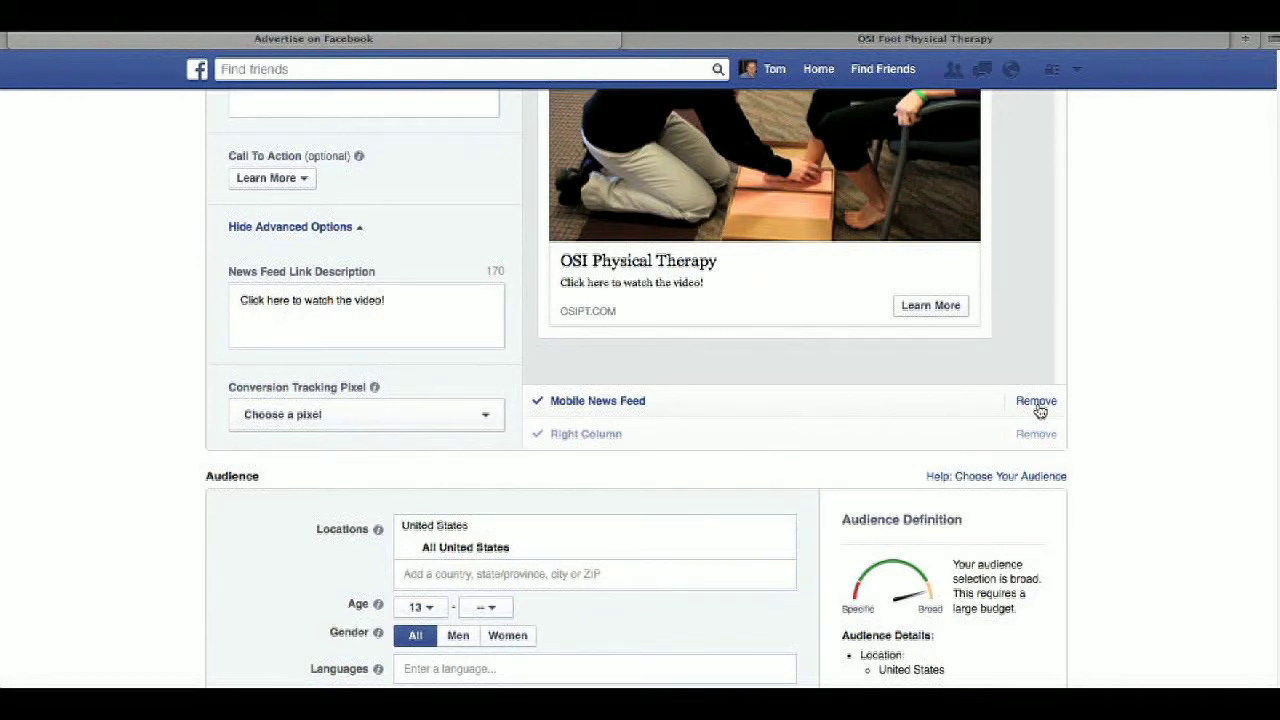
Set the audience's minimum age to 18
scroll(1040, 410, down, 3)
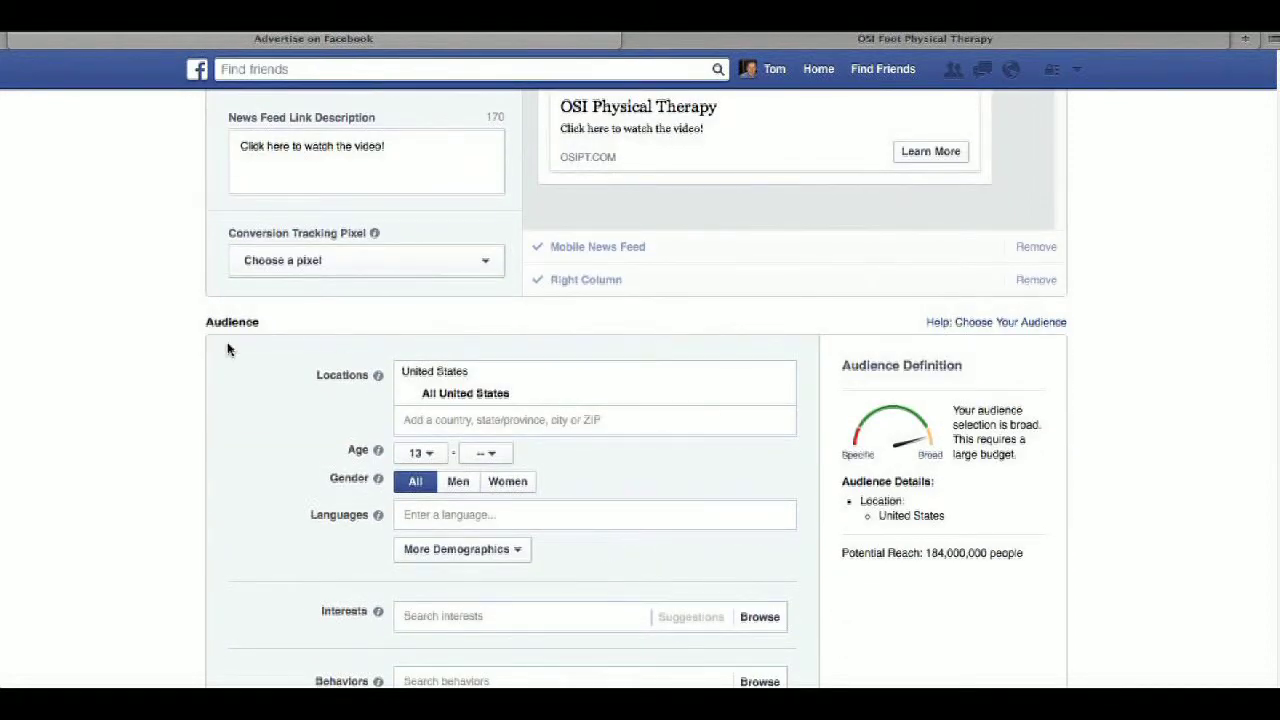
scroll(314, 400, down, 2)
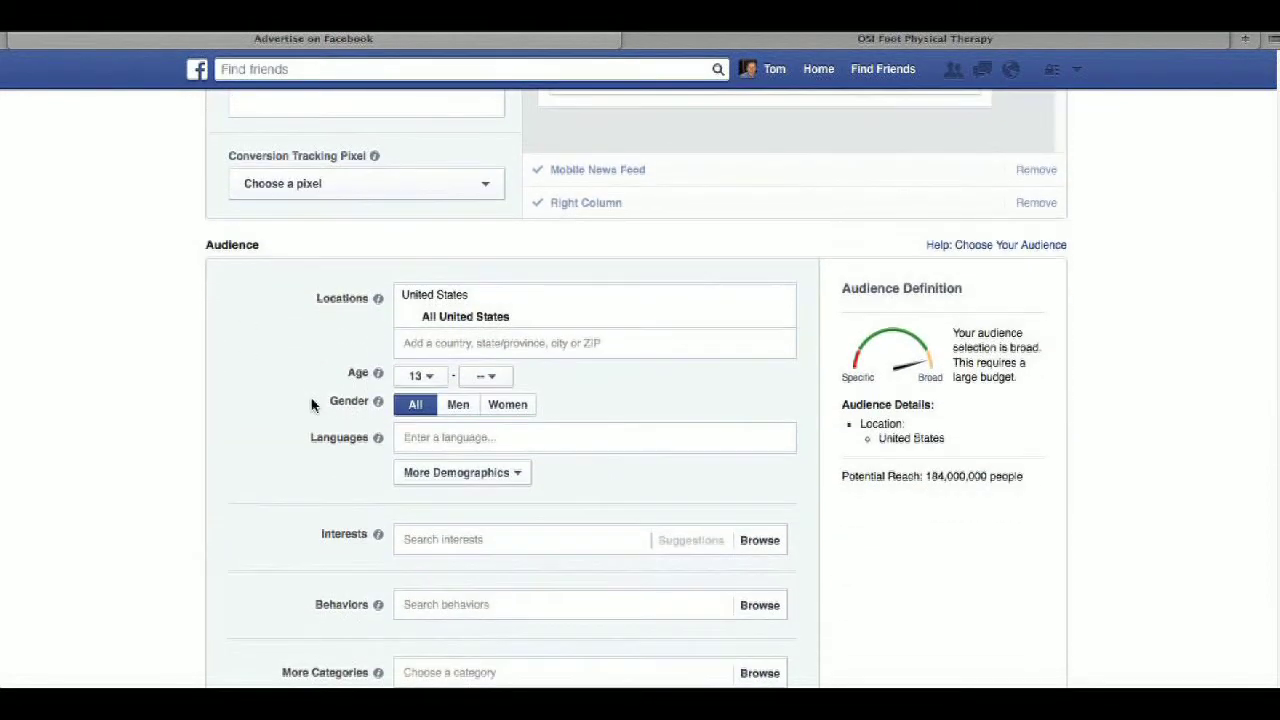
mouse_move(378, 373)
click(670, 344)
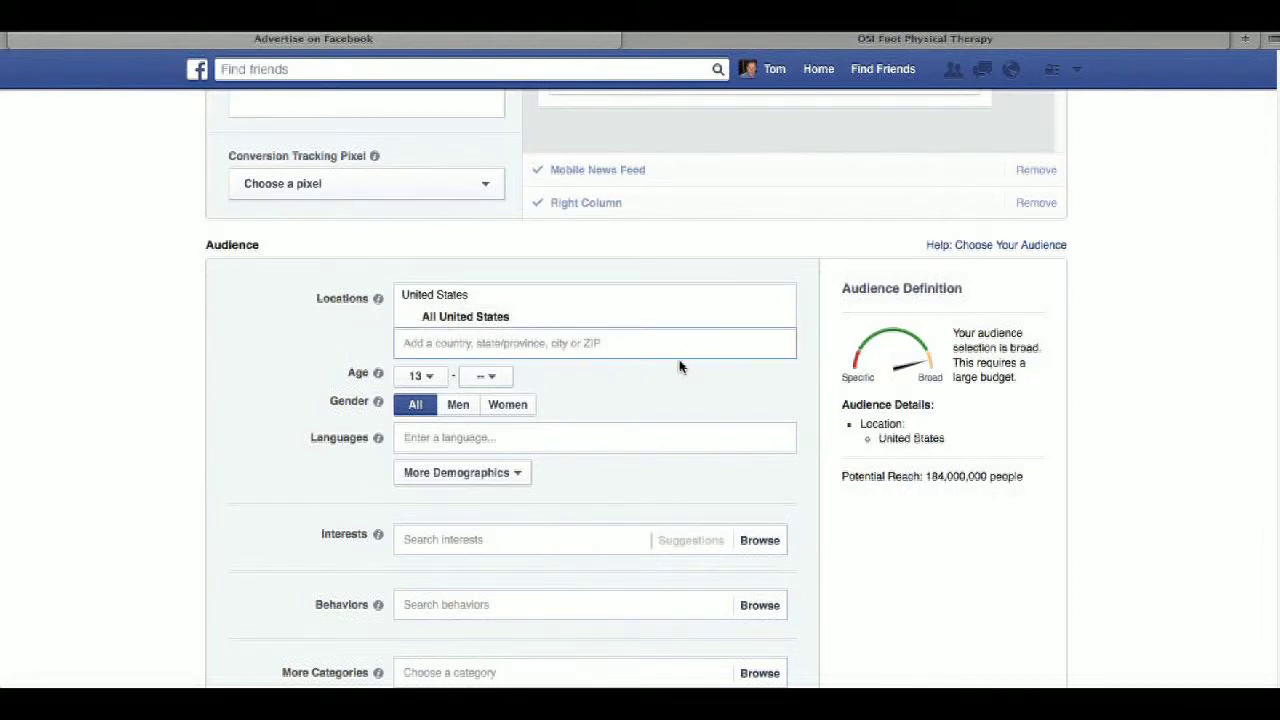
click(428, 376)
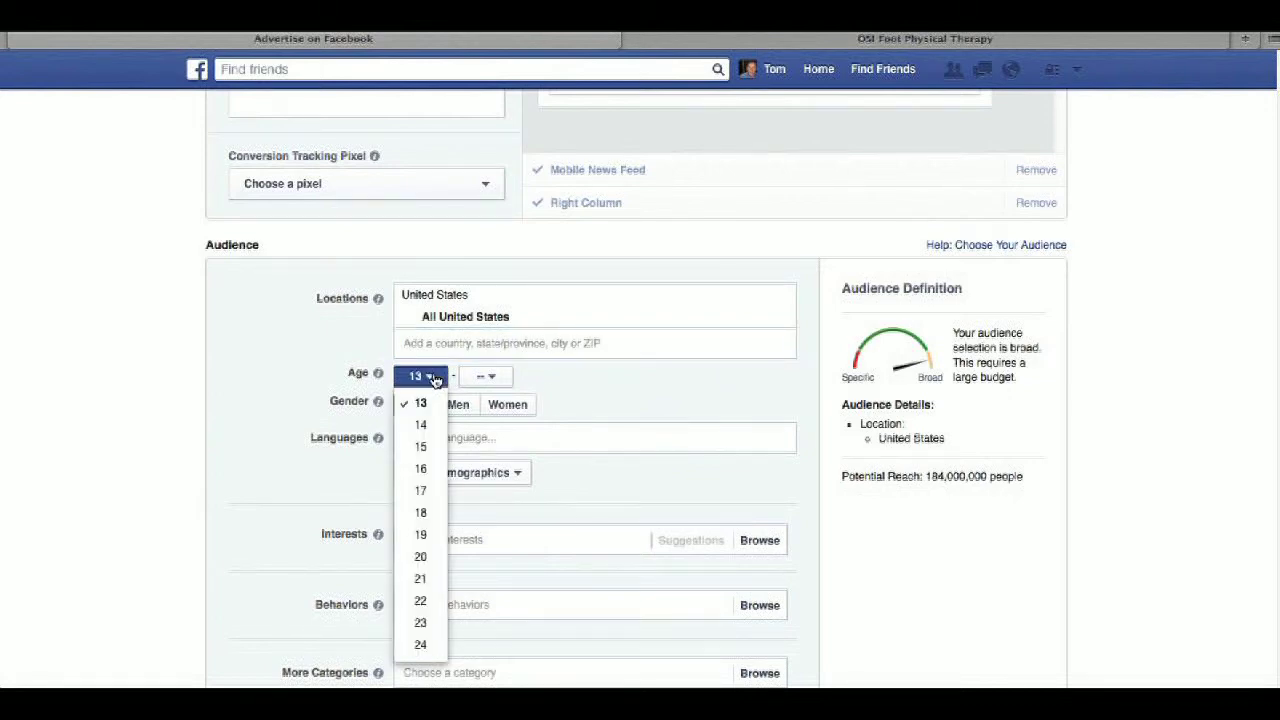
click(422, 512)
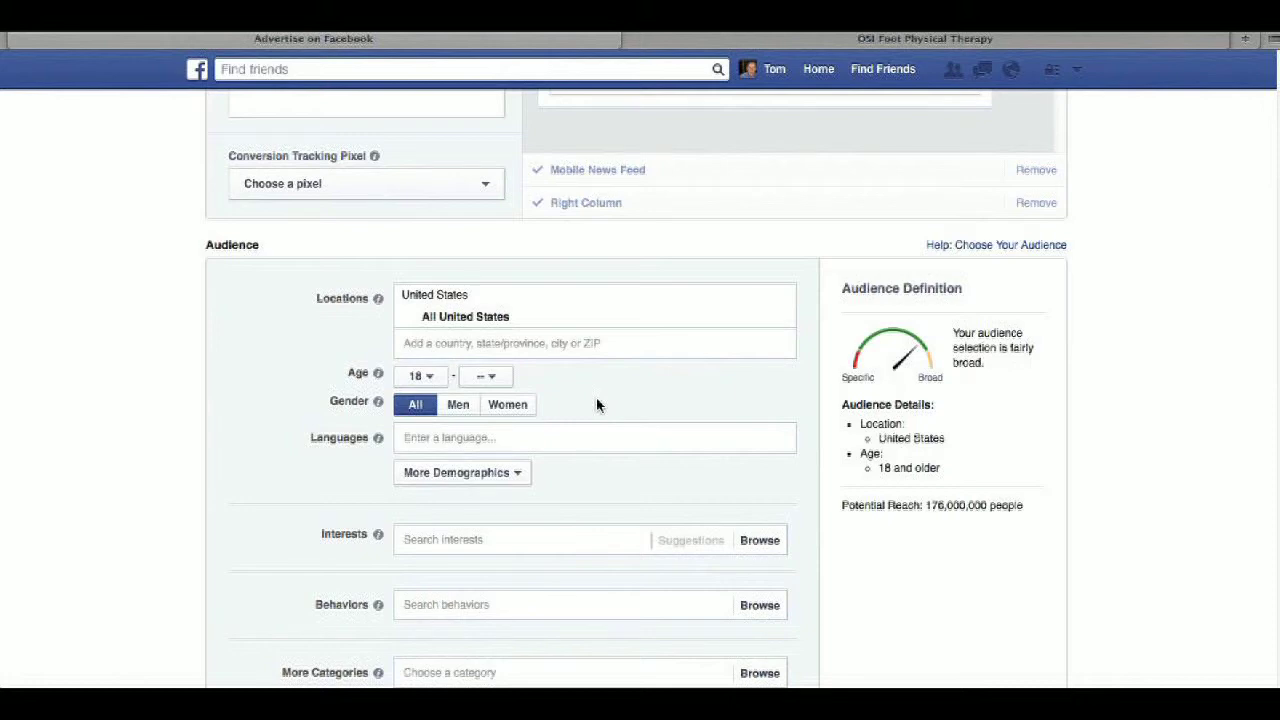
Narrow the audience locations to Saint Paul and Minneapolis, Minnesota, and check the potential reach
click(461, 343)
text(st paul)
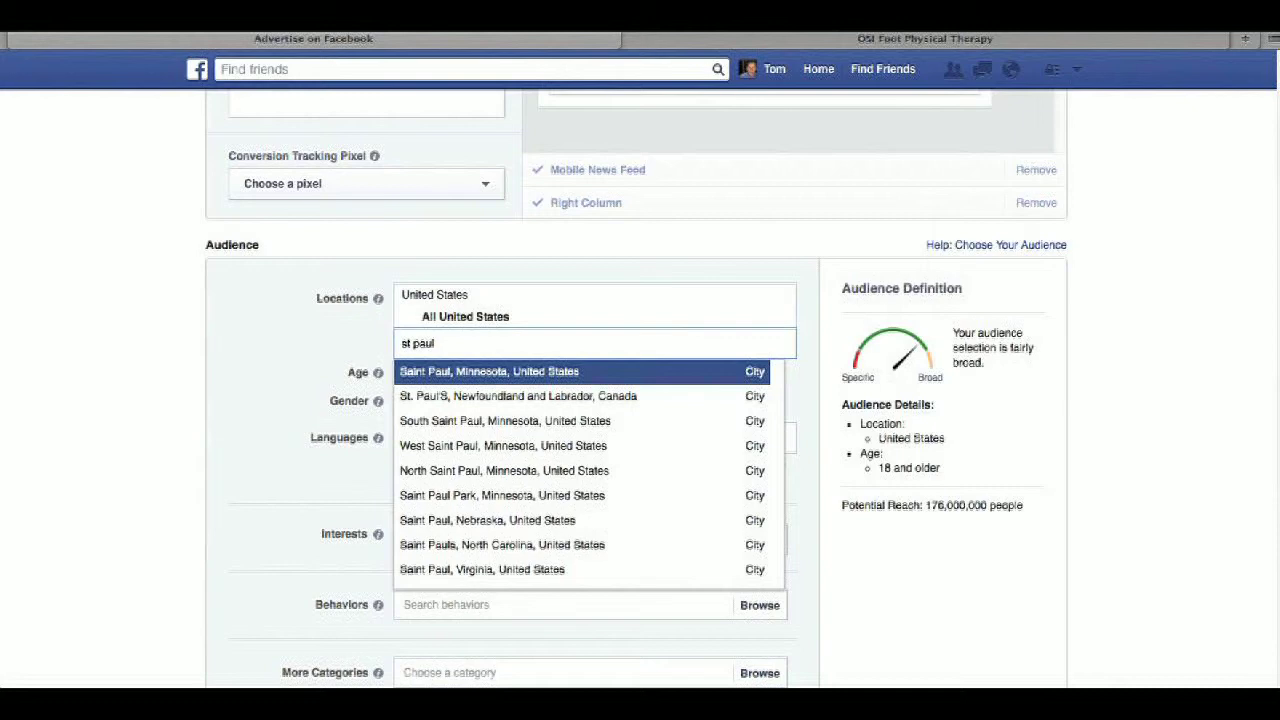
key(Return)
text(minneapolis)
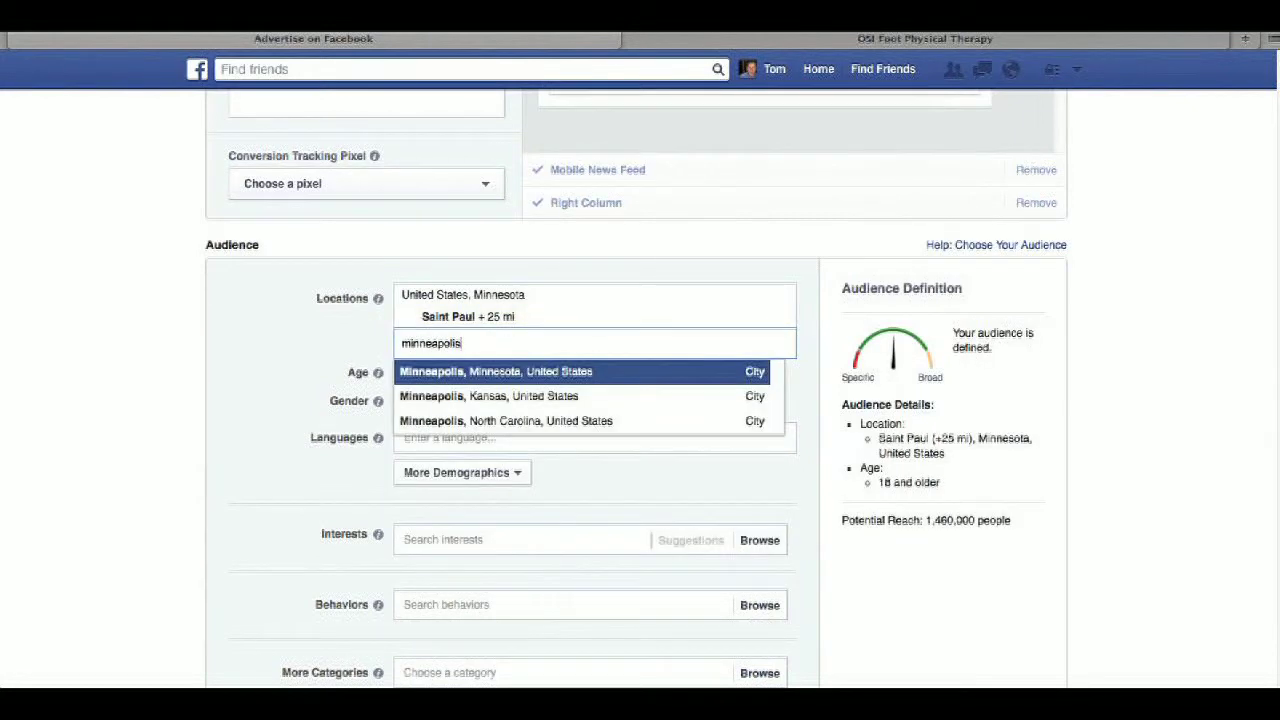
key(Return)
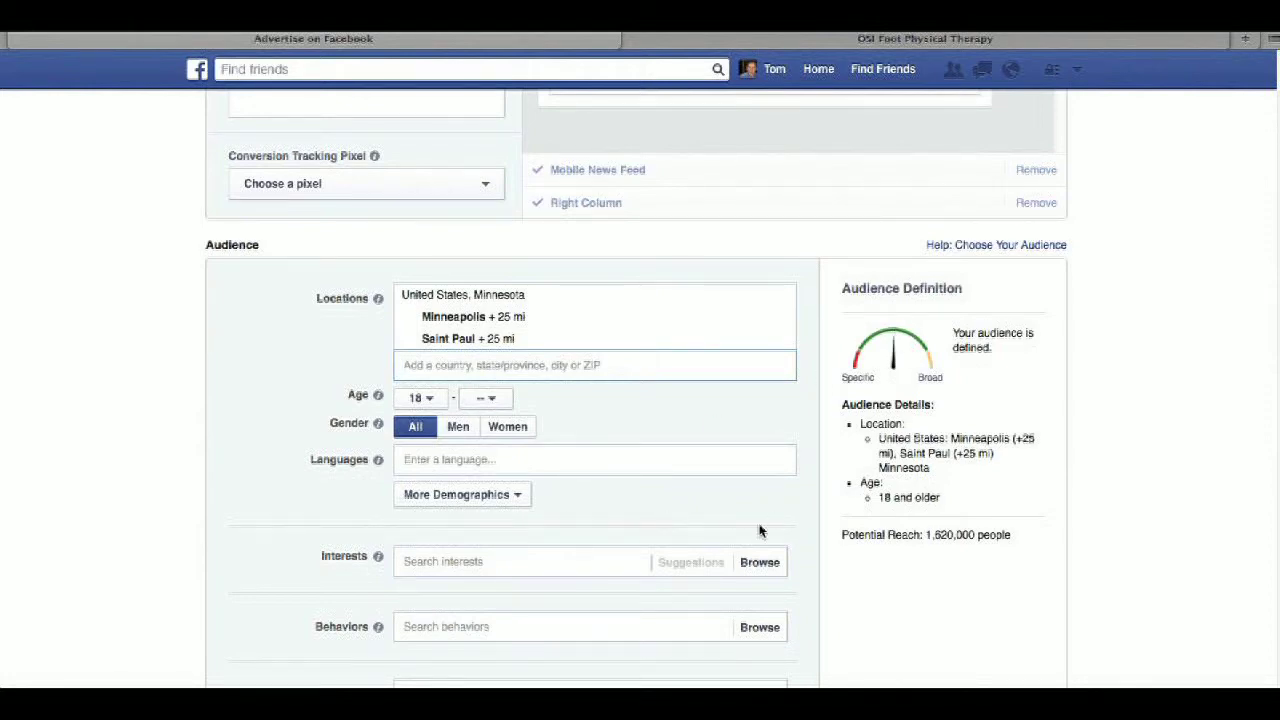
drag(1011, 535, 842, 533)
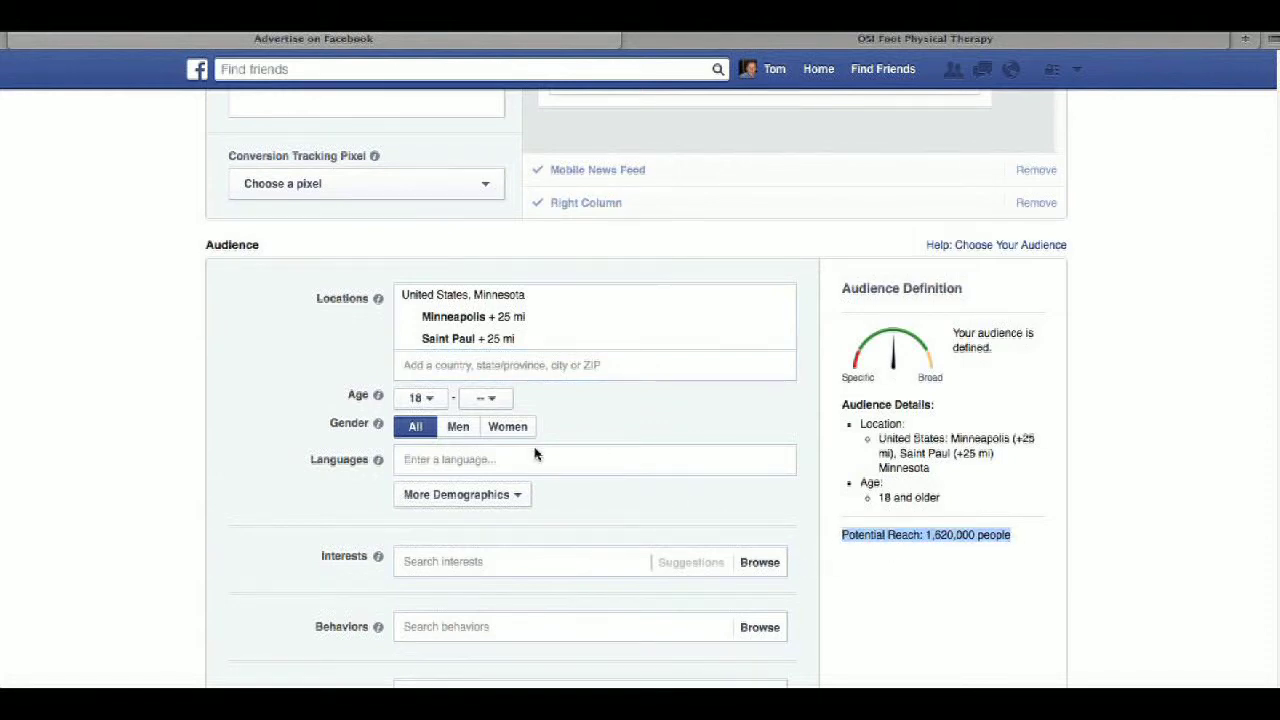
Add Running and Marathons to the audience's interests
scroll(534, 450, down, 2)
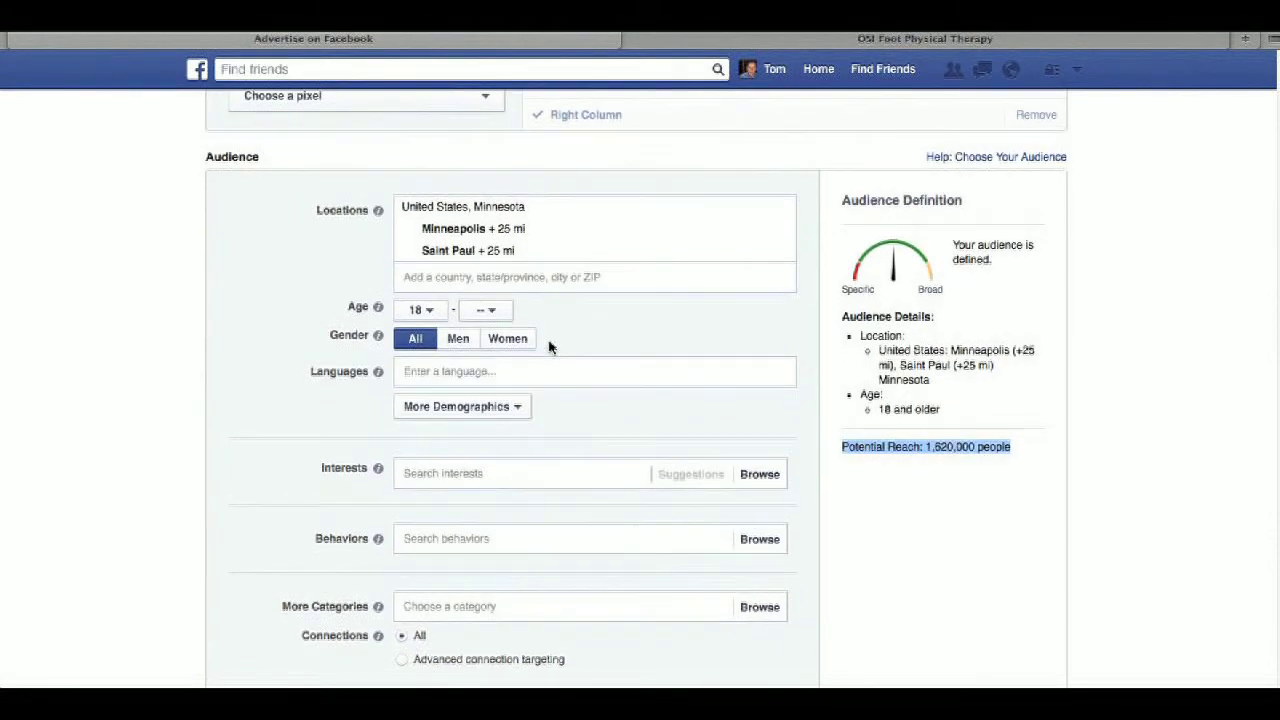
scroll(552, 346, down, 2)
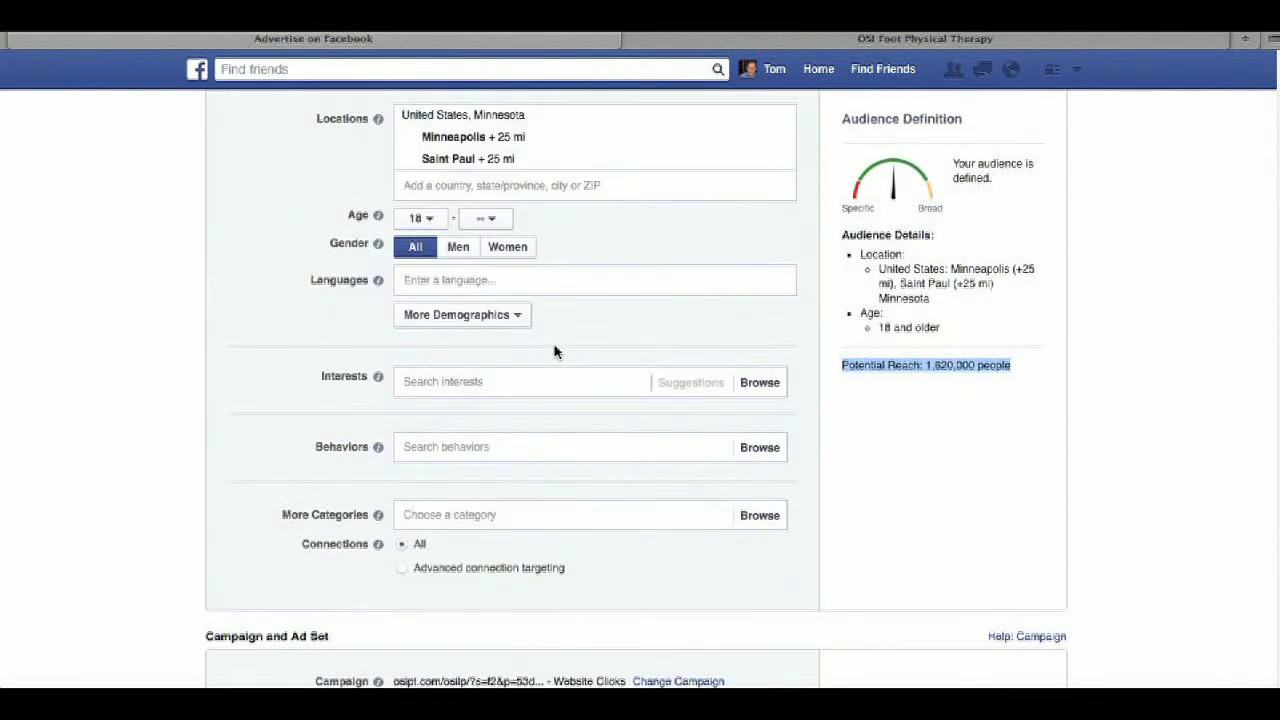
click(551, 278)
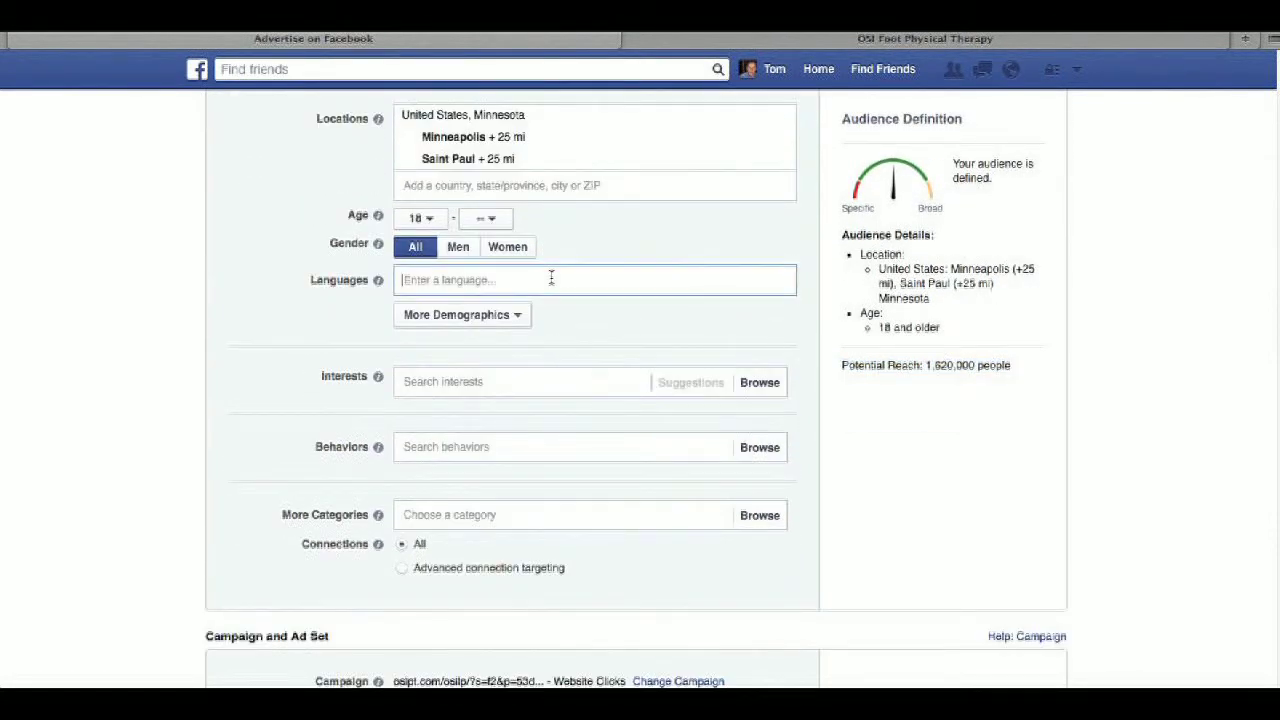
click(510, 383)
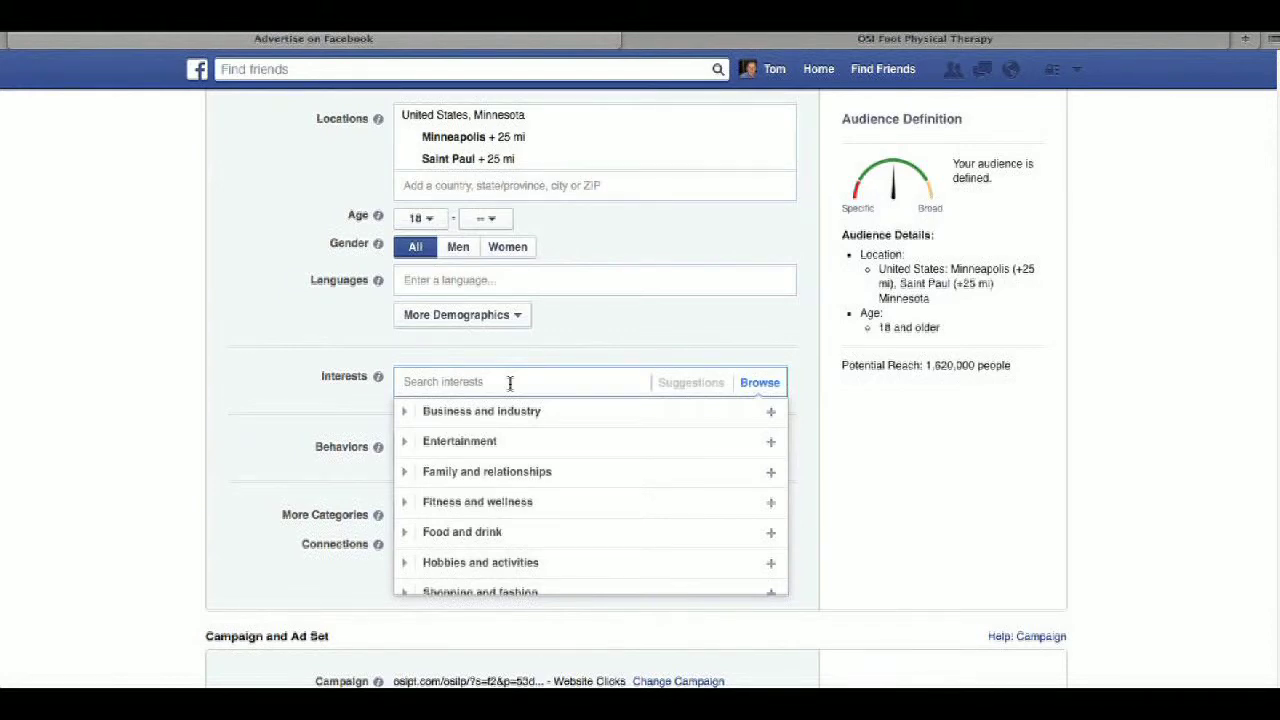
text(runnin)
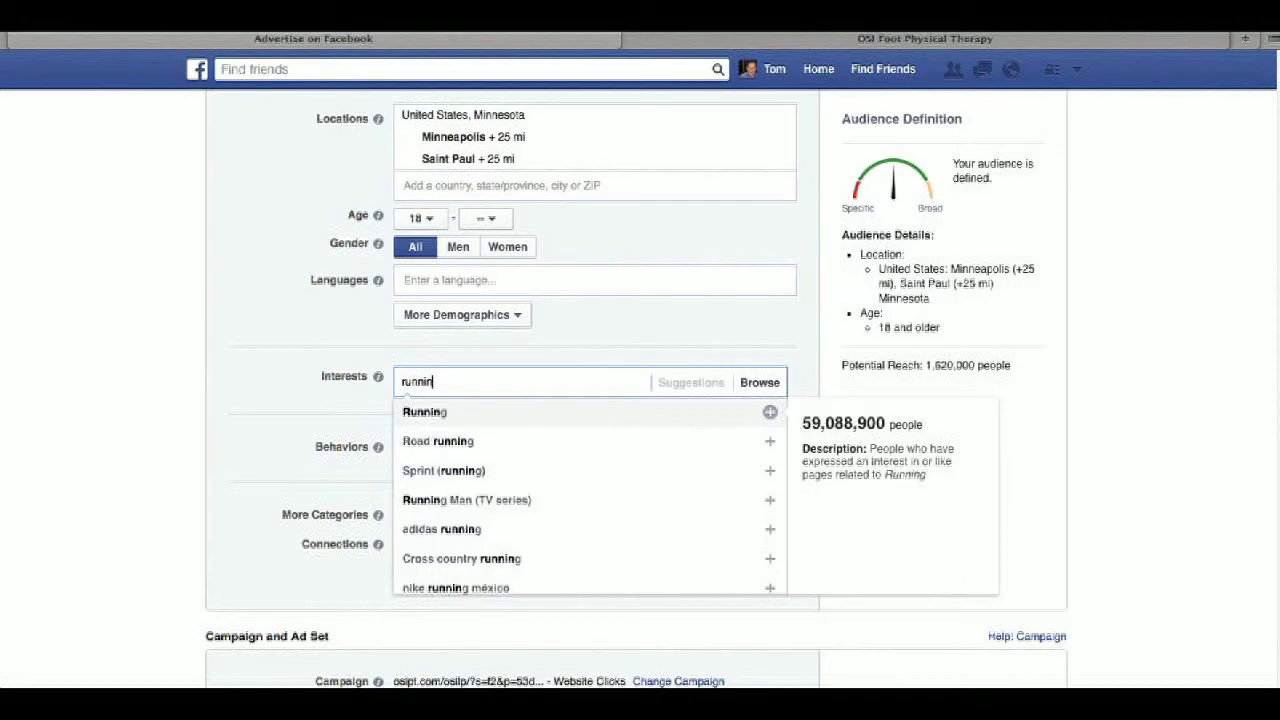
click(474, 410)
text(mara)
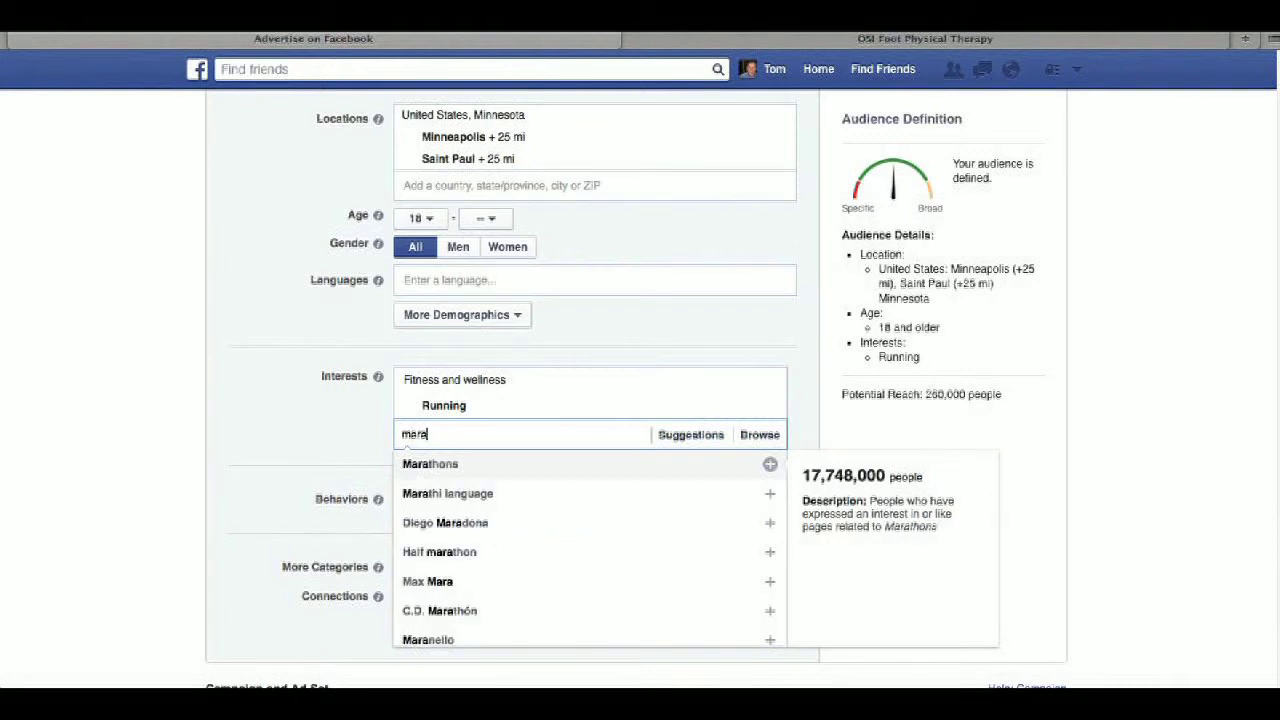
key(Down)
key(Up)
key(Return)
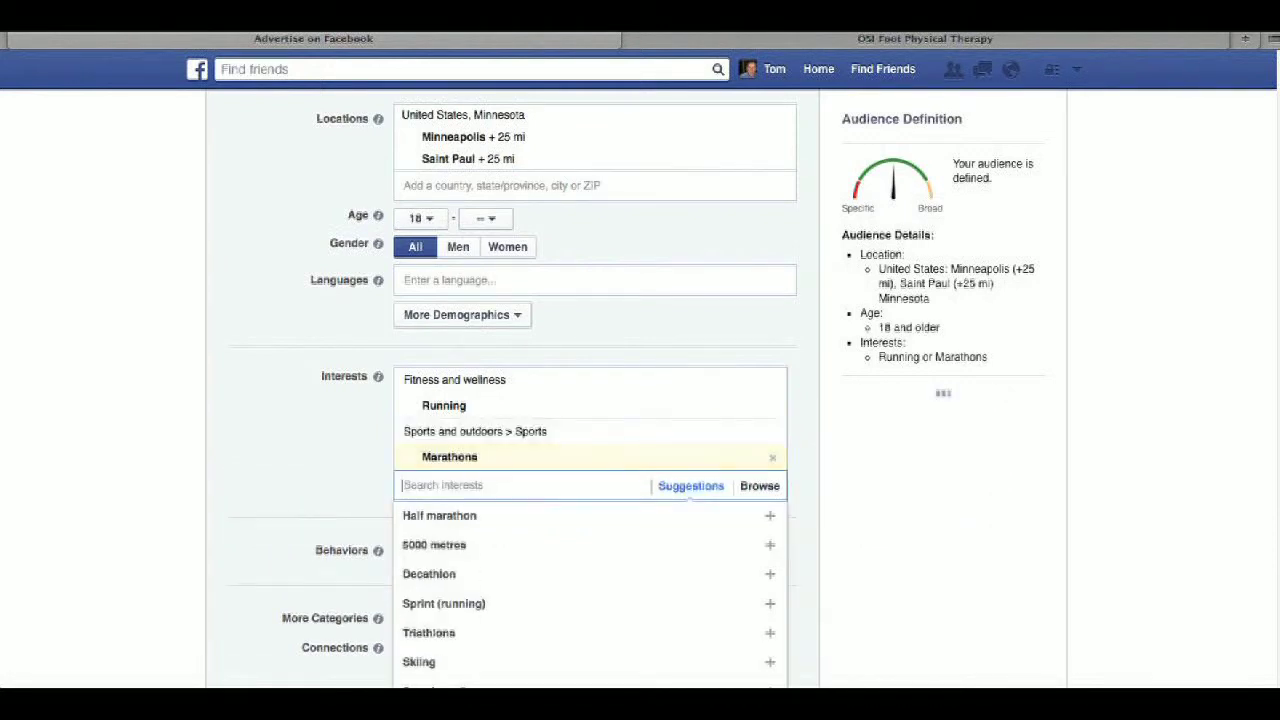
Search the audience interests for "5k" and clear the search text
text(tru)
key(BackSpace)
key(BackSpace)
key(BackSpace)
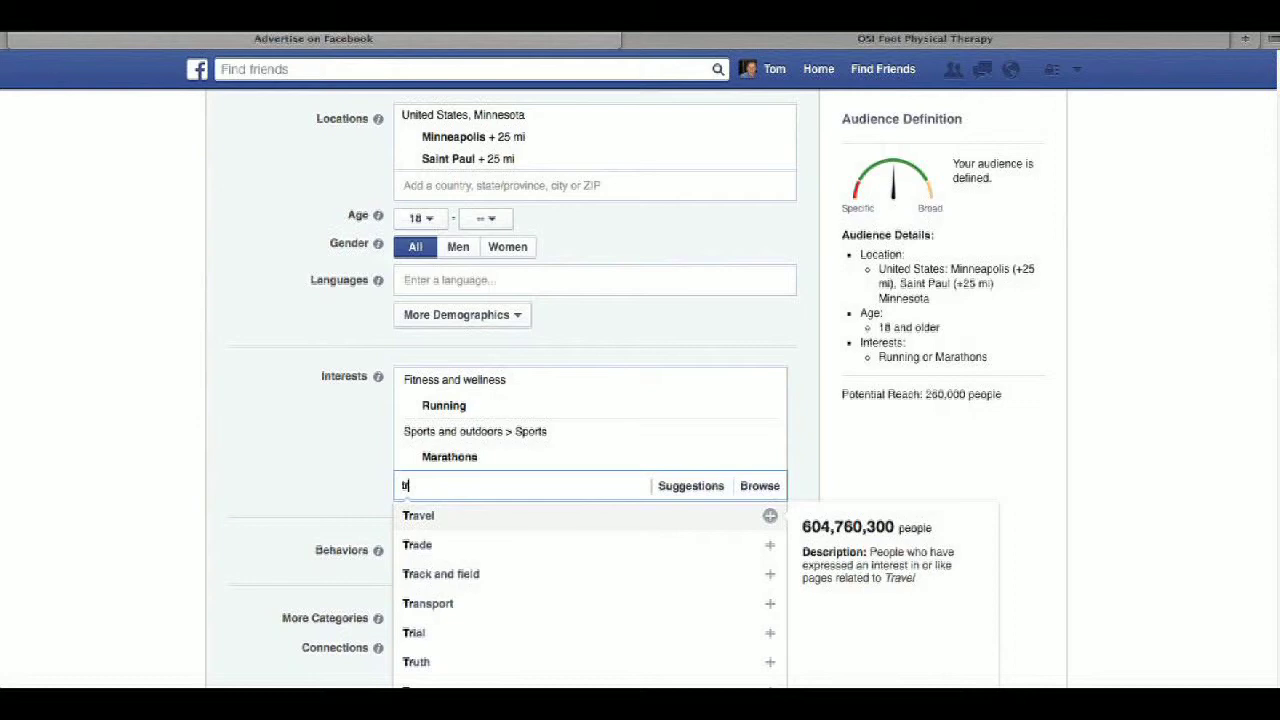
text(5k)
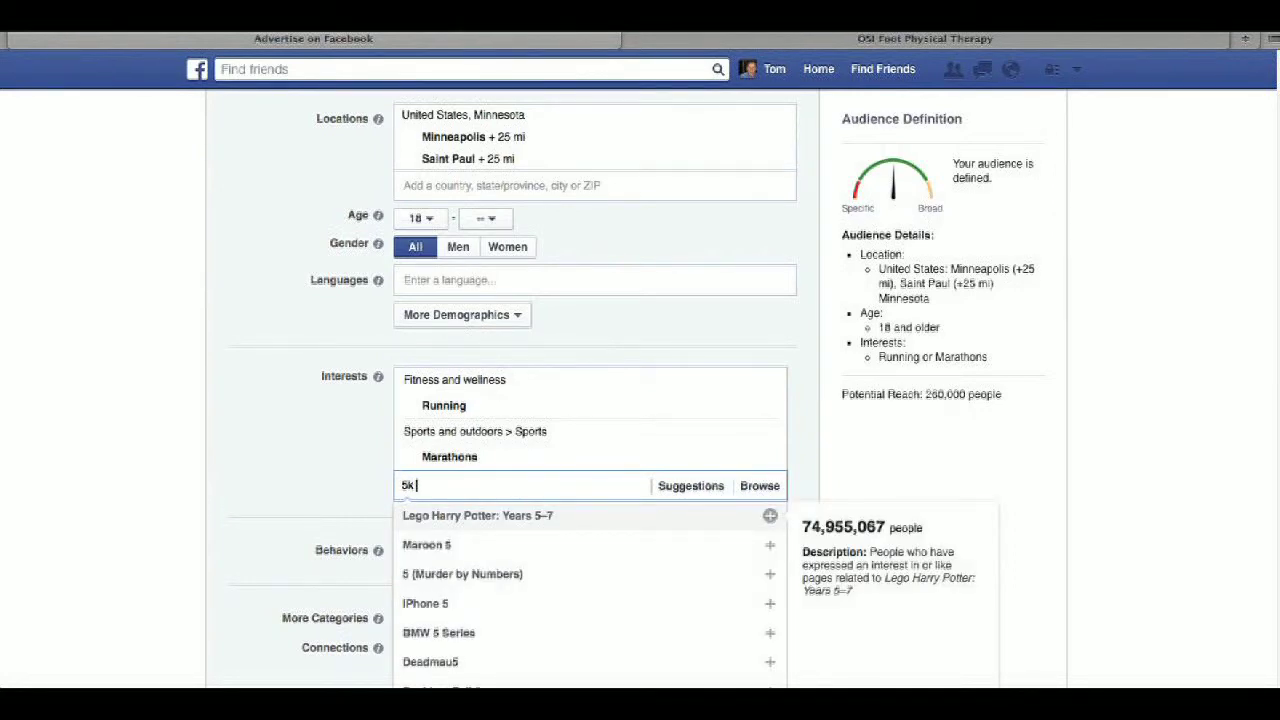
key(BackSpace)
key(BackSpace)
key(BackSpace)
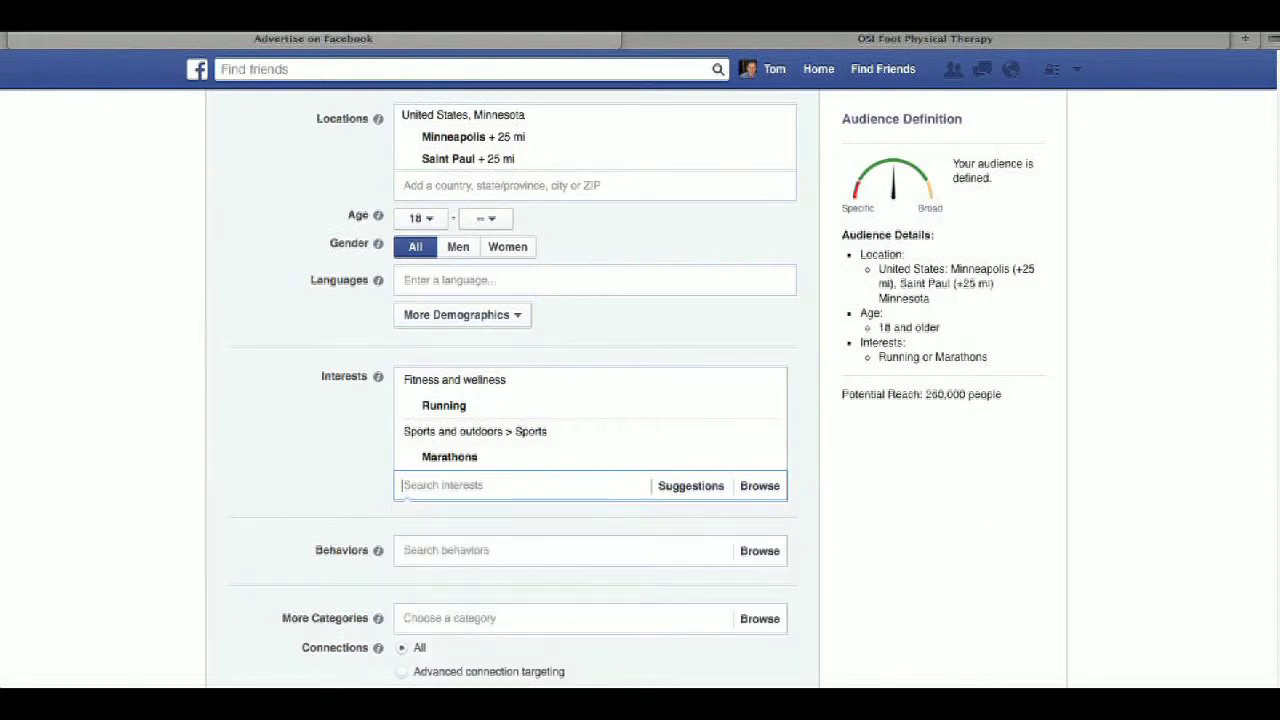
Remove the Running and Marathons interests from the audience
mouse_move(533, 465)
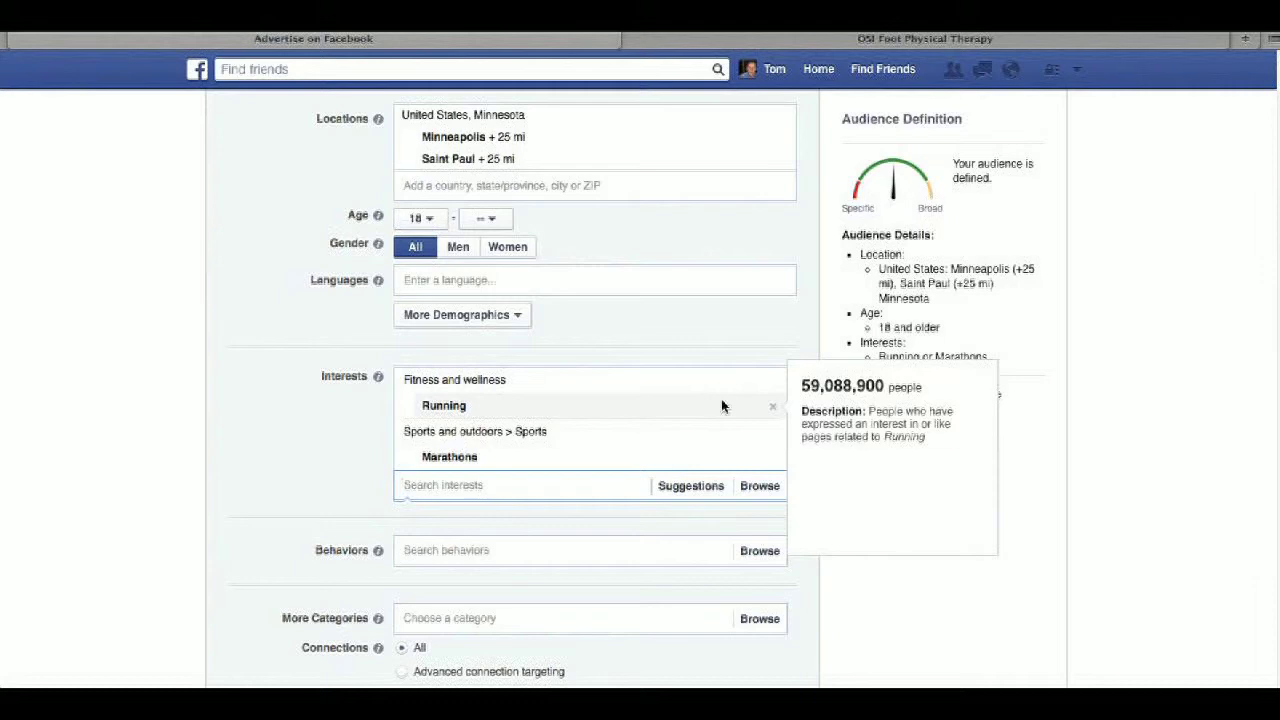
click(773, 411)
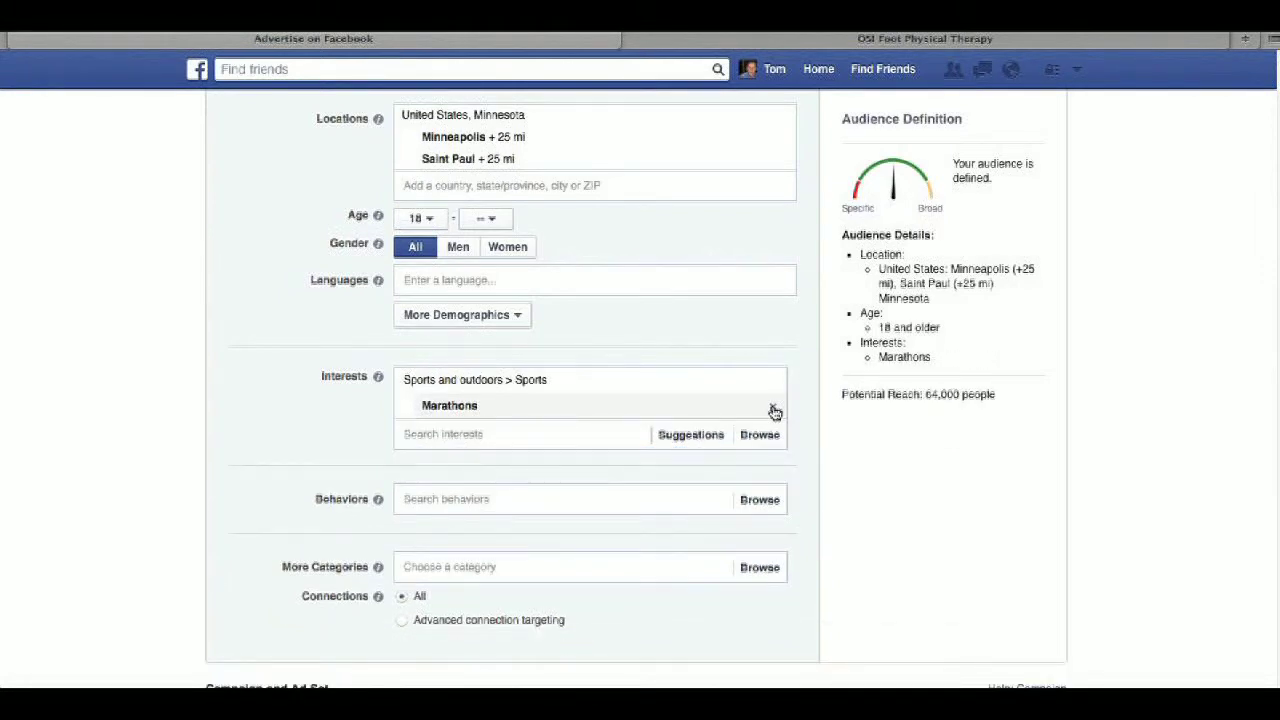
click(773, 411)
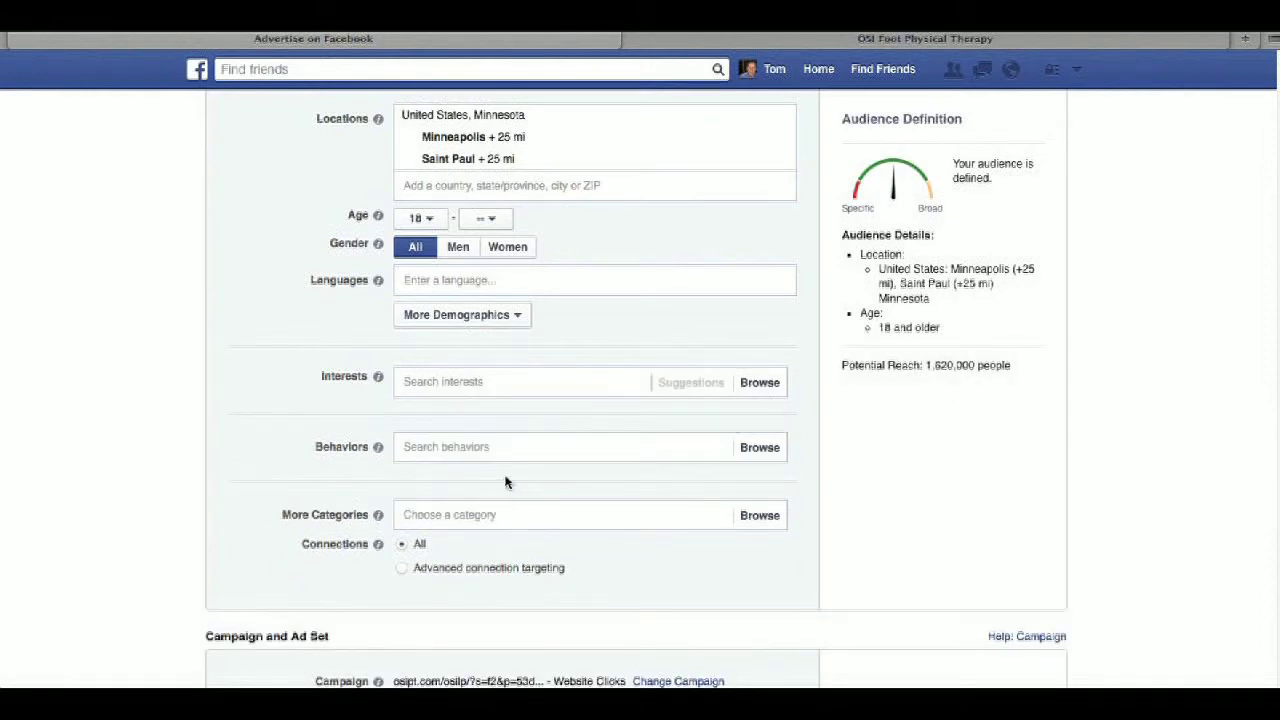
Review the advanced connection targeting options and return Connections to All
scroll(505, 480, down, 1)
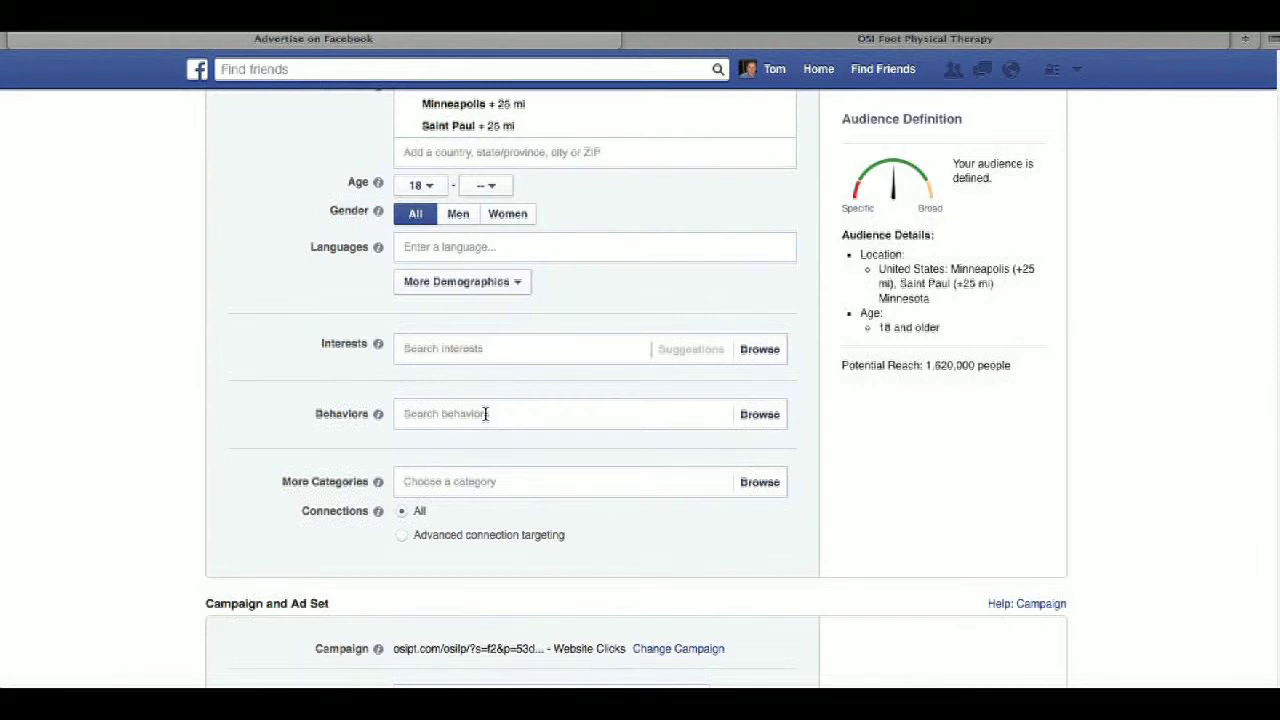
click(401, 527)
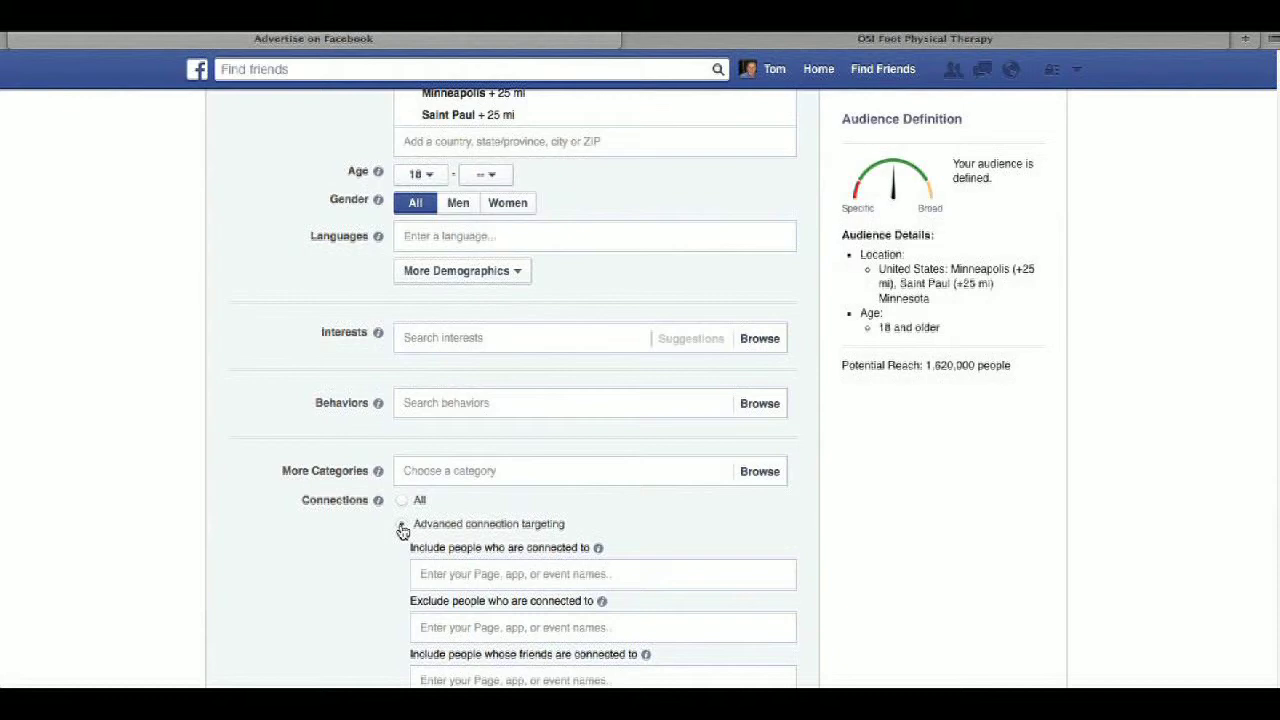
scroll(401, 531, down, 3)
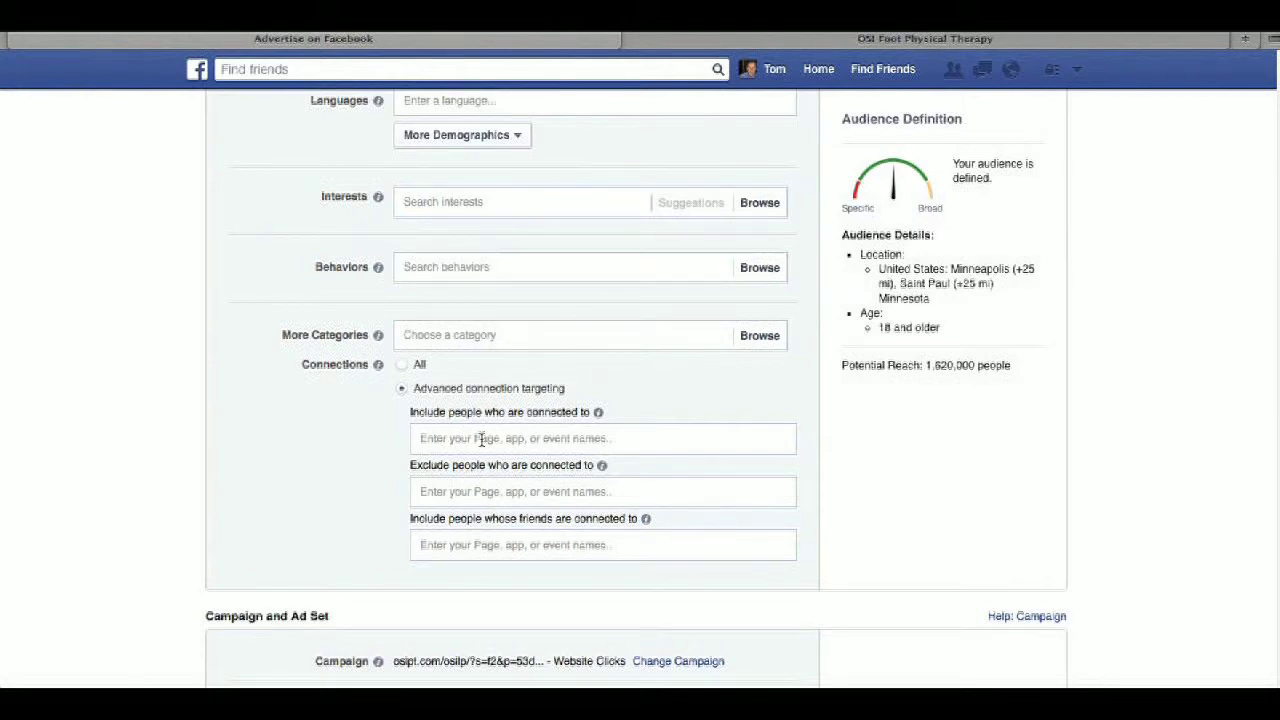
click(402, 366)
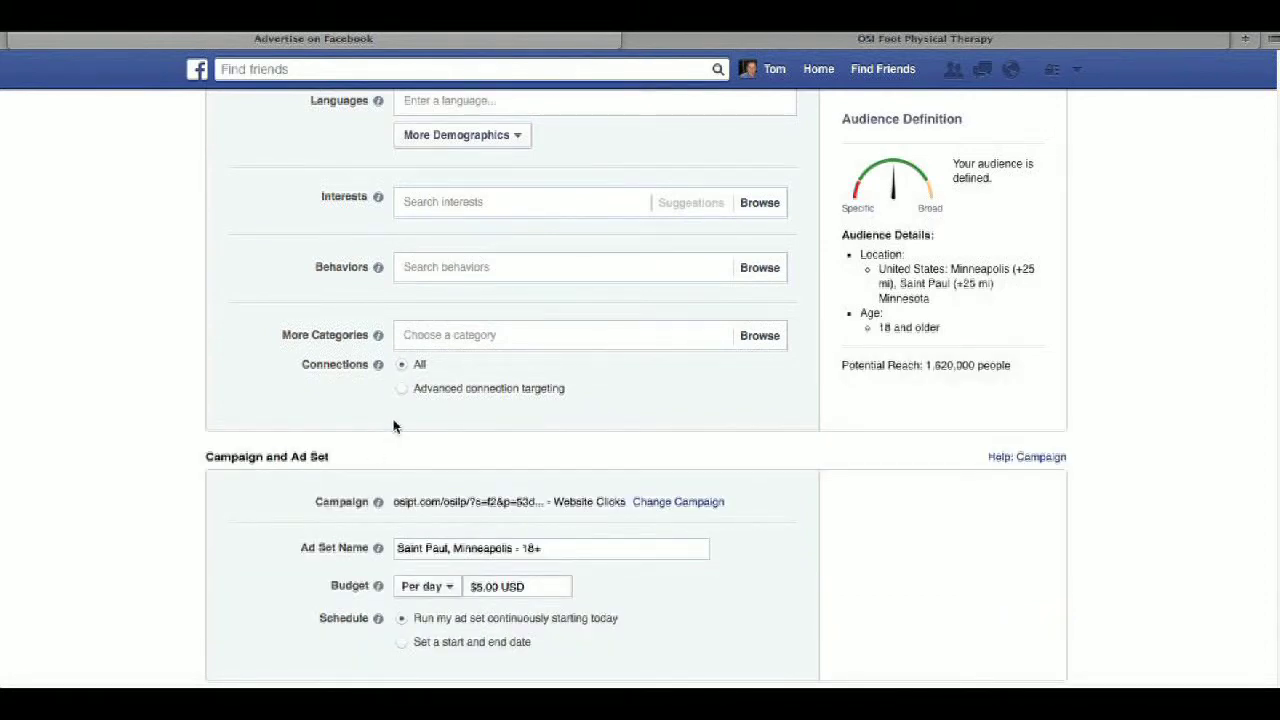
Give the ad set a start and end date, running from 7/29/2014 to 8/29/2014
scroll(394, 423, down, 2)
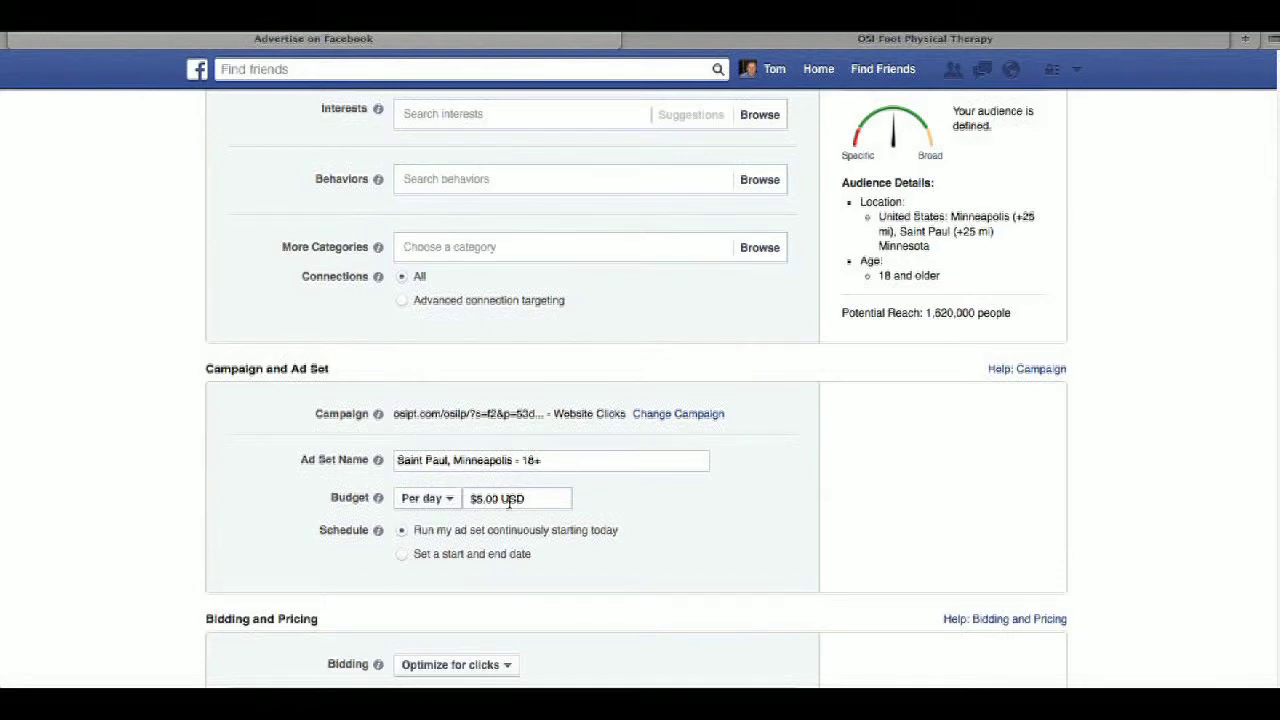
scroll(511, 503, down, 1)
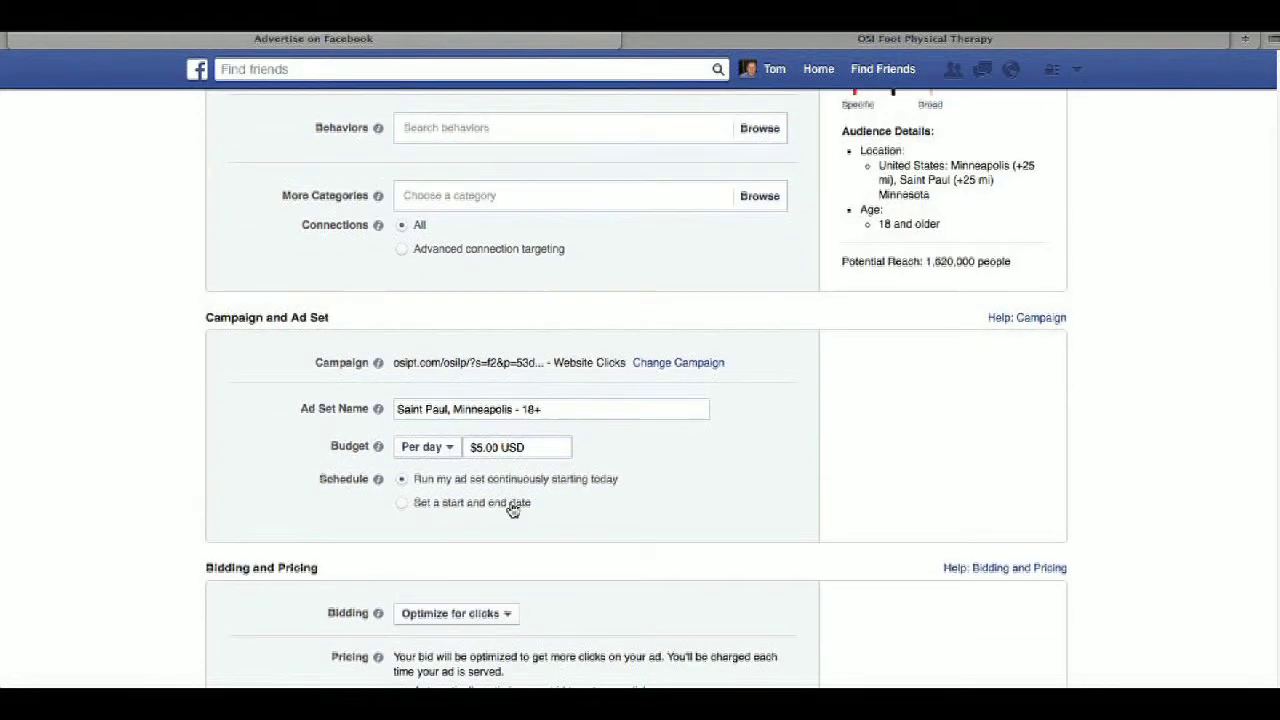
click(402, 504)
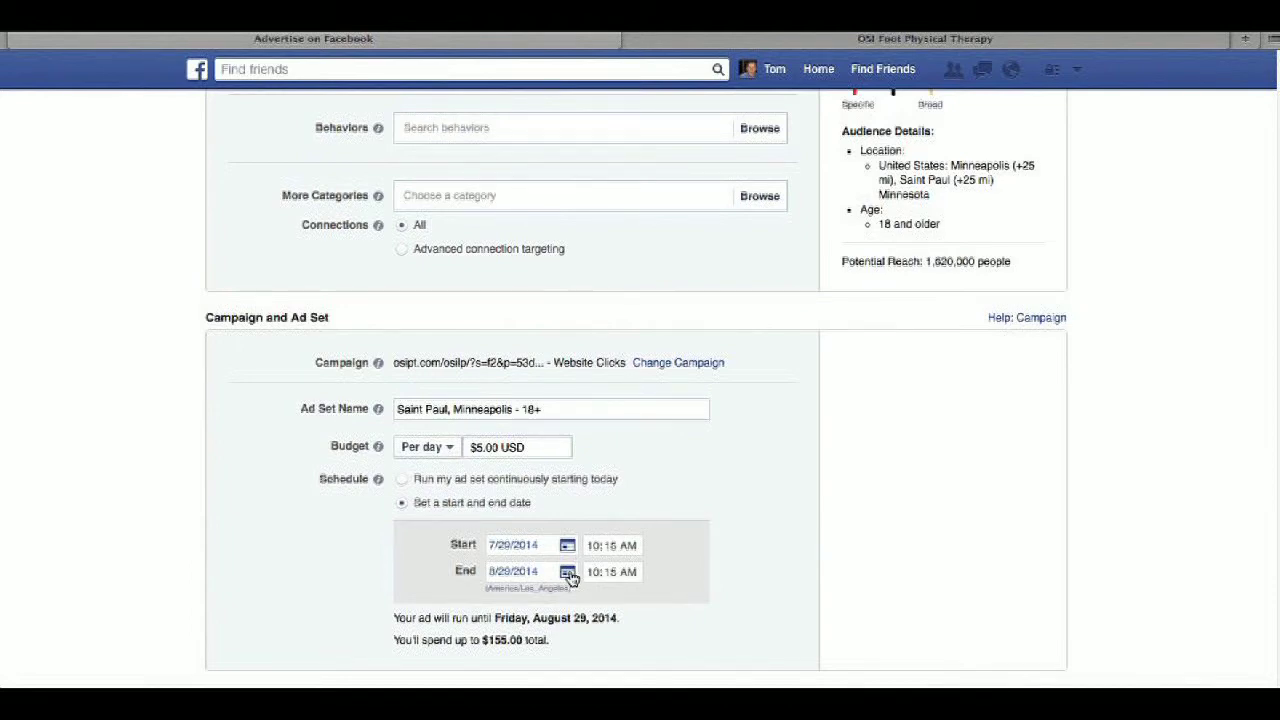
scroll(570, 578, down, 2)
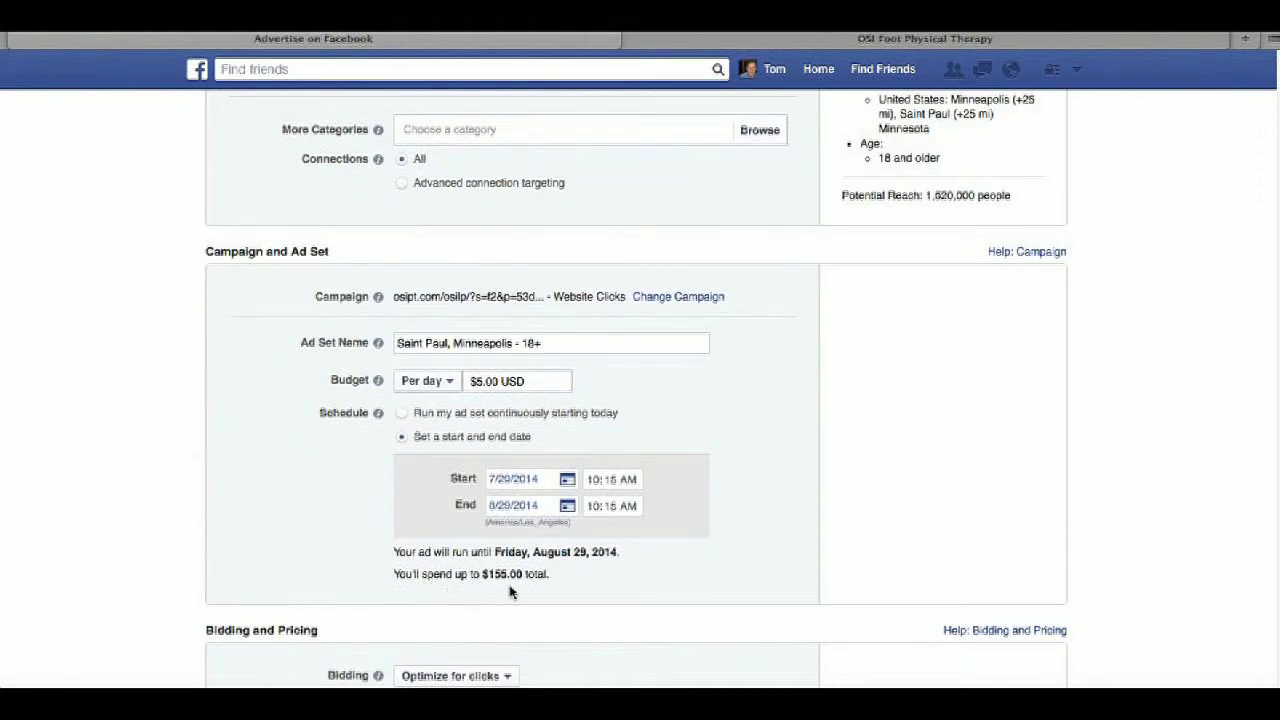
Check the bidding choices, keep Optimize for clicks, and place the ad order, continuing to the ad set summary
scroll(512, 587, down, 6)
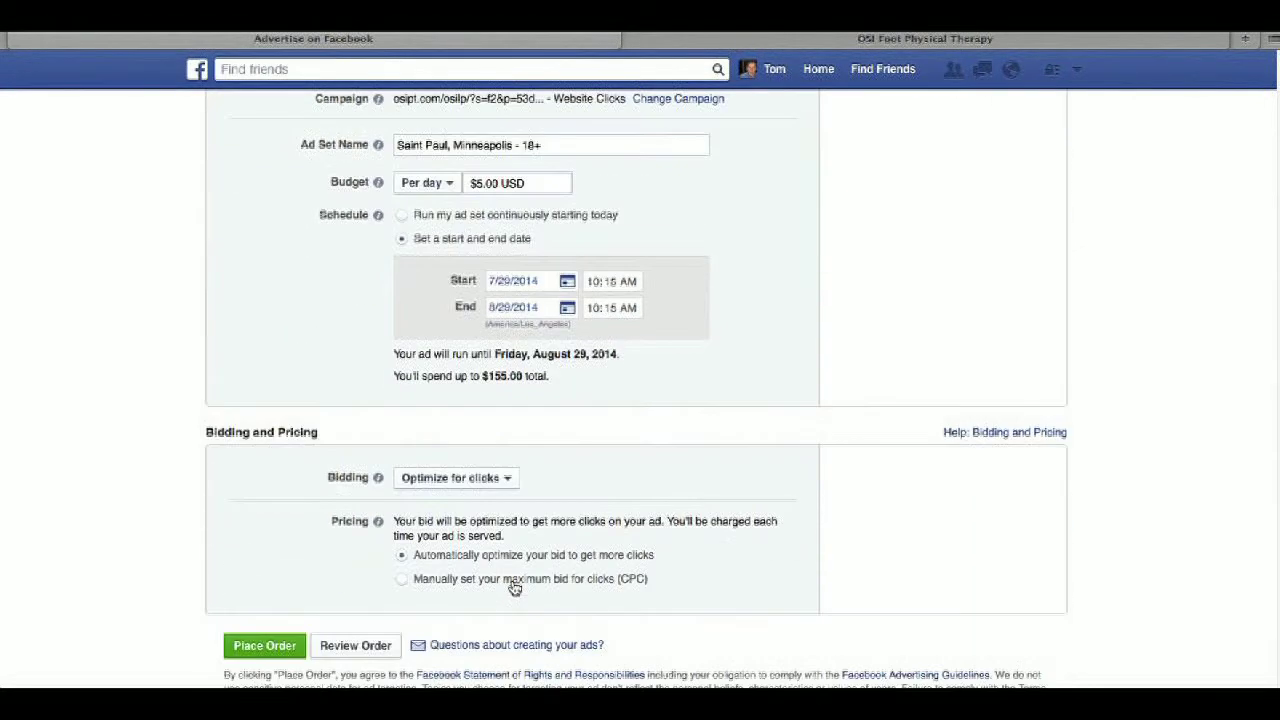
click(490, 409)
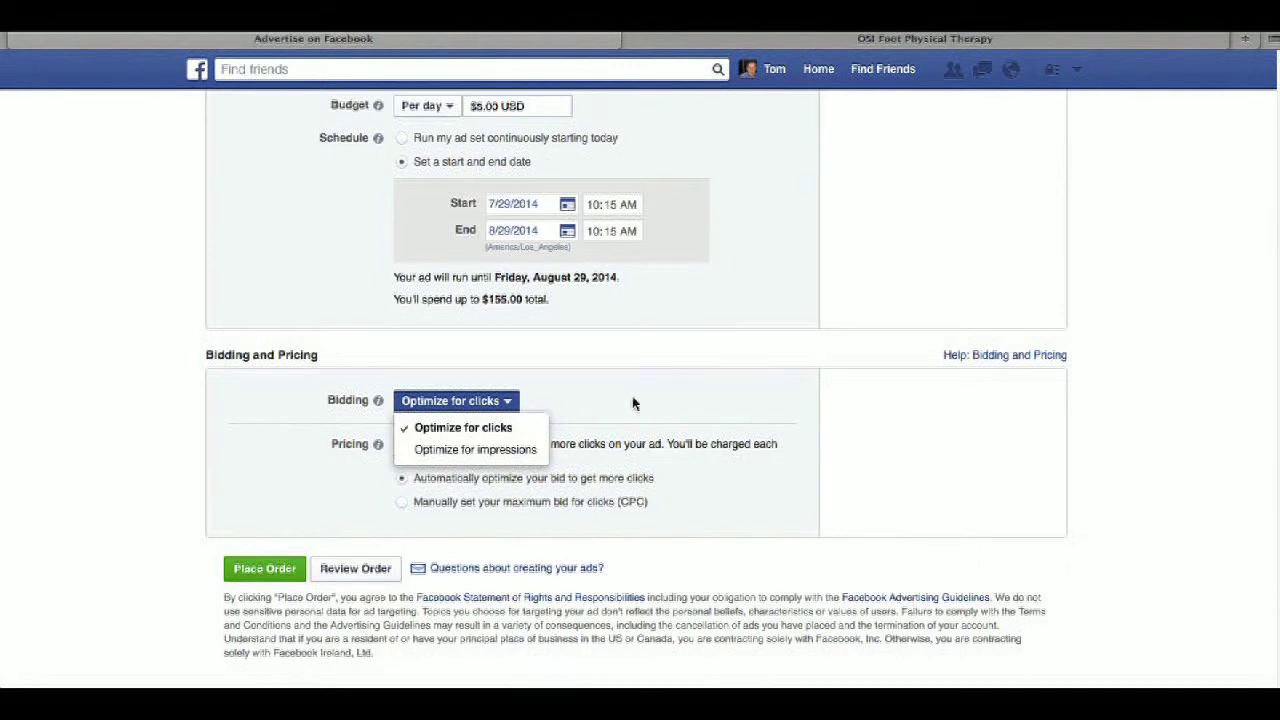
click(758, 525)
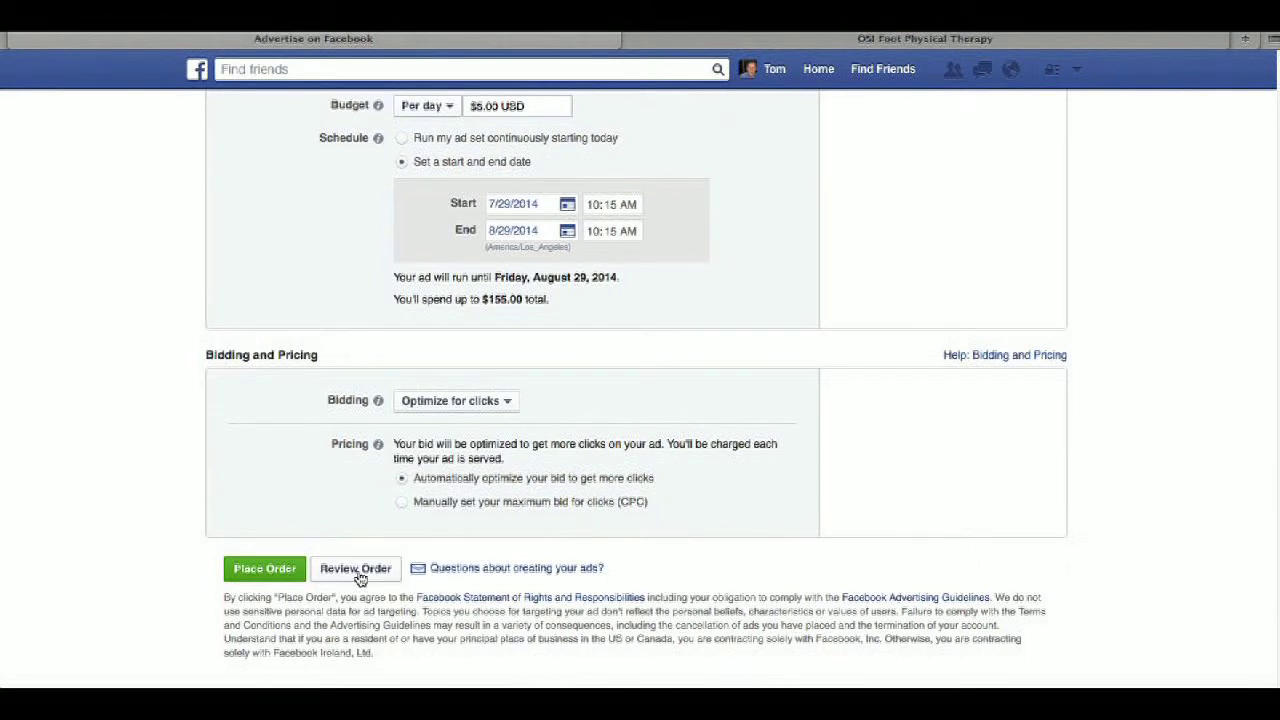
click(266, 569)
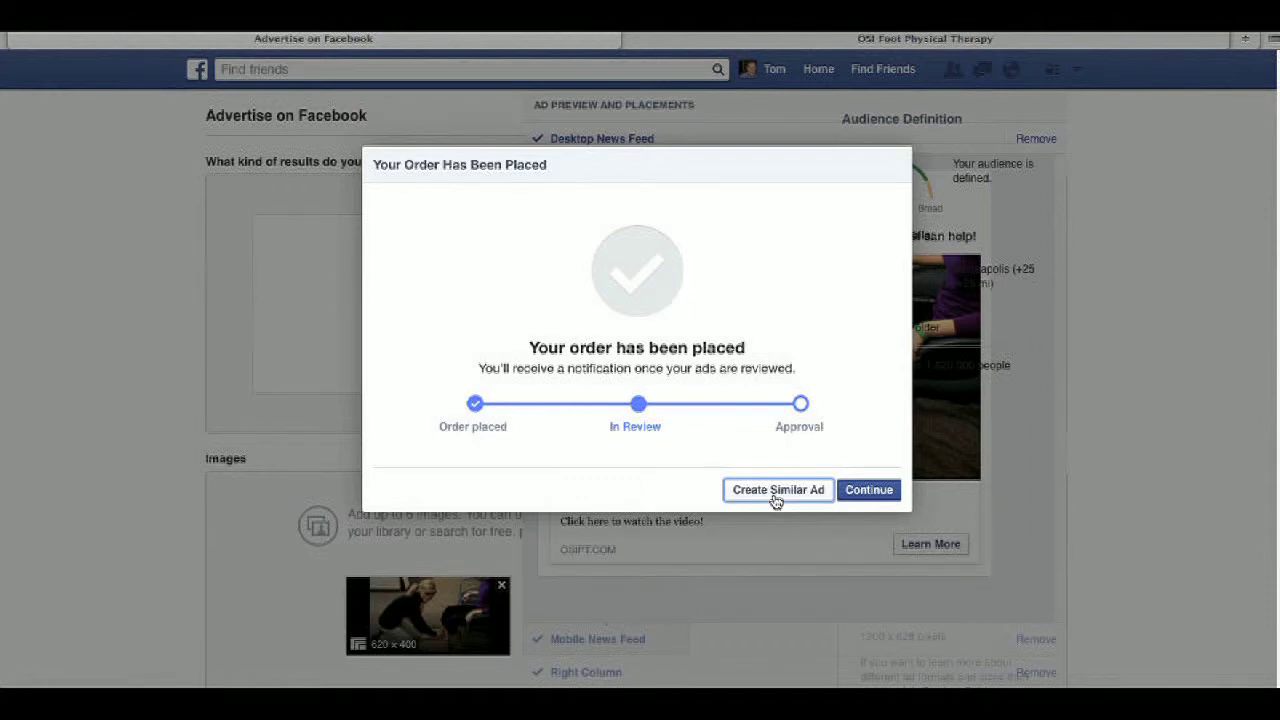
click(870, 492)
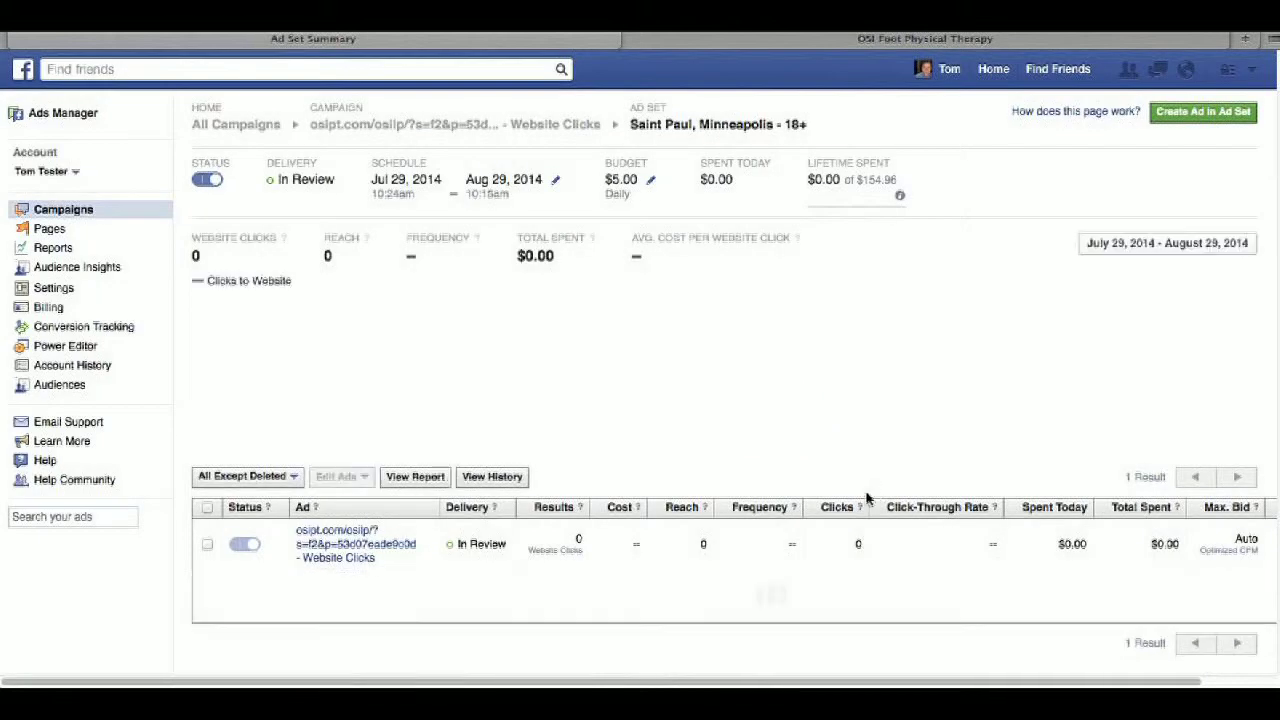
Examine the placed ad's creative, bidding and targeting, and the ad set's status, delivery and schedule
scroll(782, 453, down, 5)
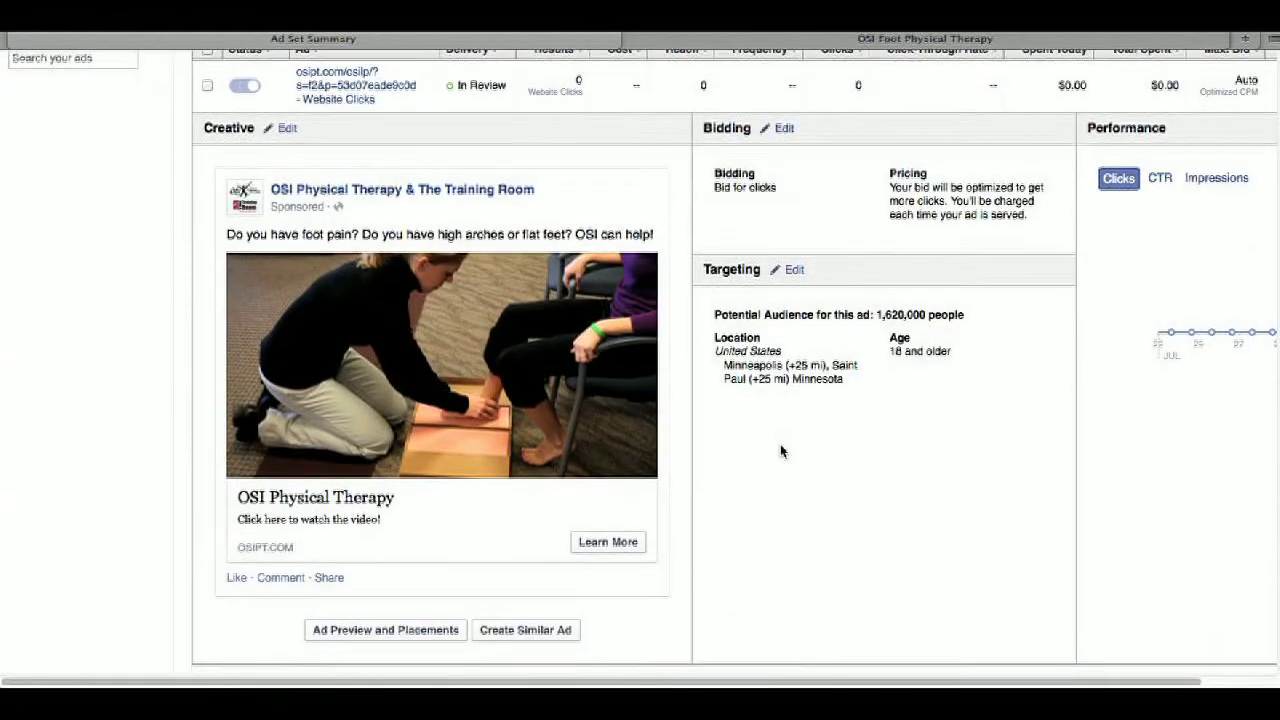
scroll(780, 450, up, 1)
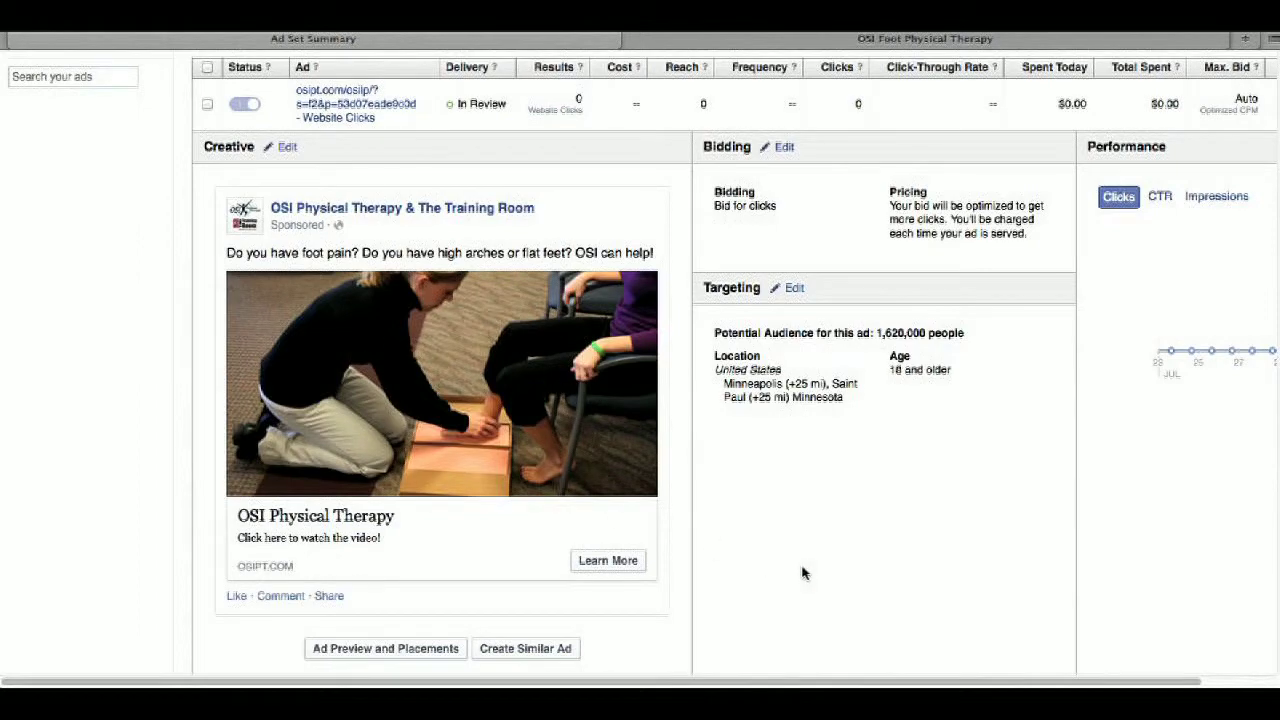
scroll(804, 565, up, 2)
scroll(804, 565, up, 6)
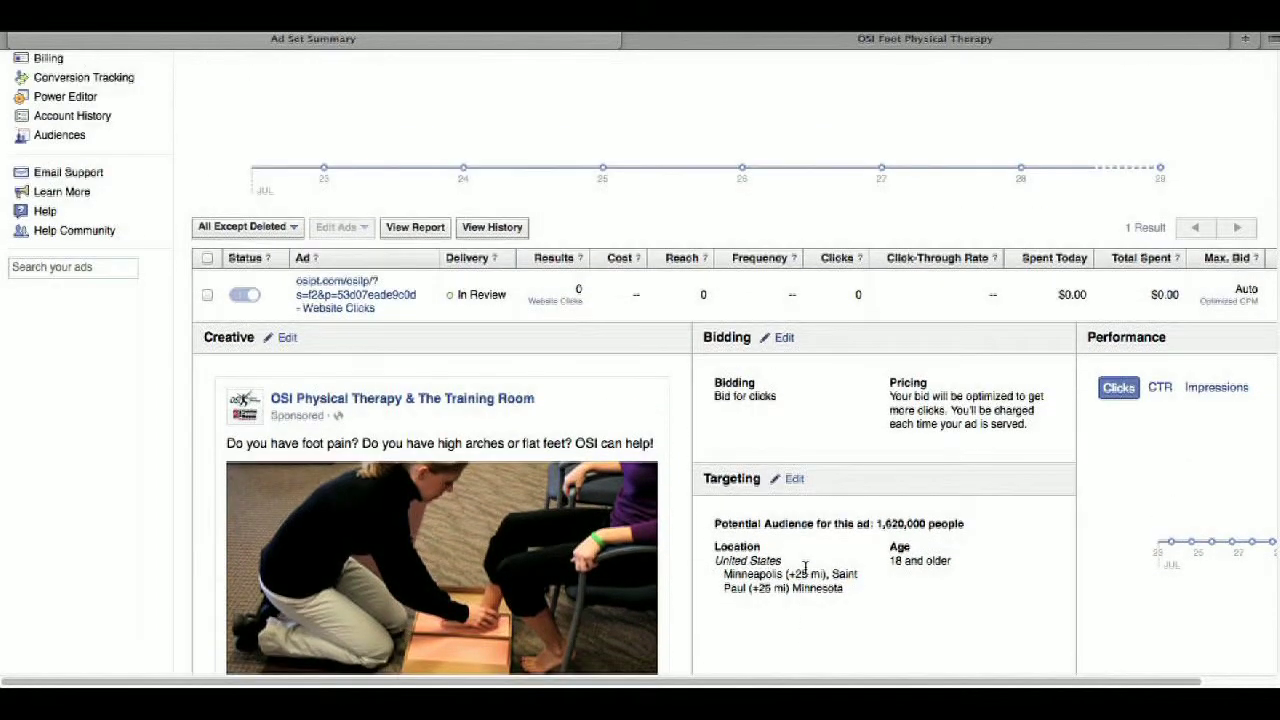
scroll(657, 334, up, 1)
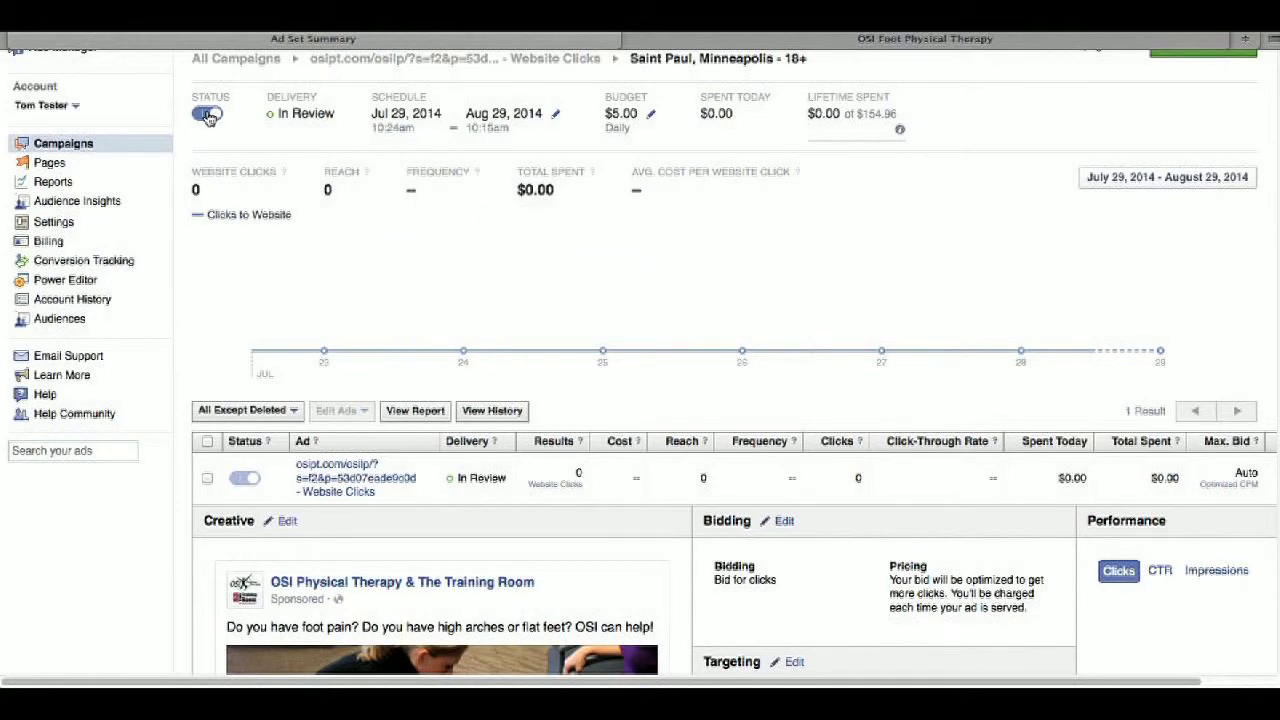
mouse_move(297, 118)
scroll(666, 218, down, 3)
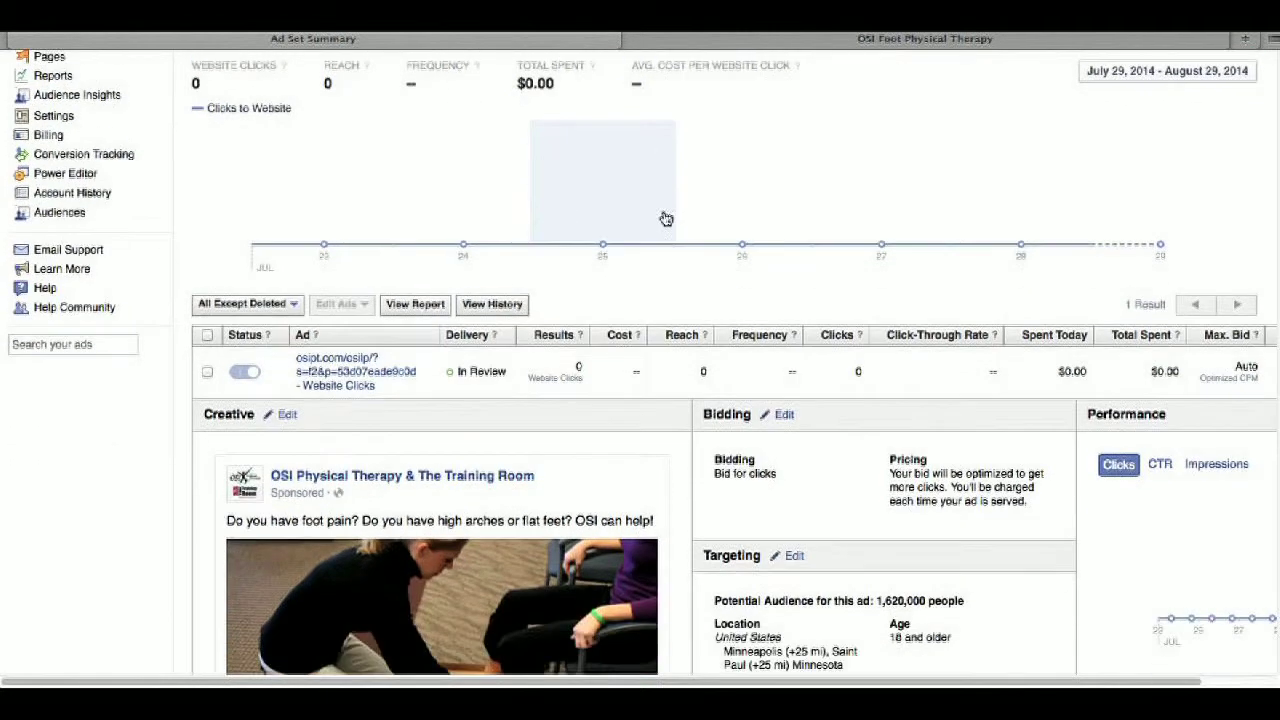
Rename the ad in the ad set's list as "Foot Orthotics - V1"
scroll(660, 219, down, 2)
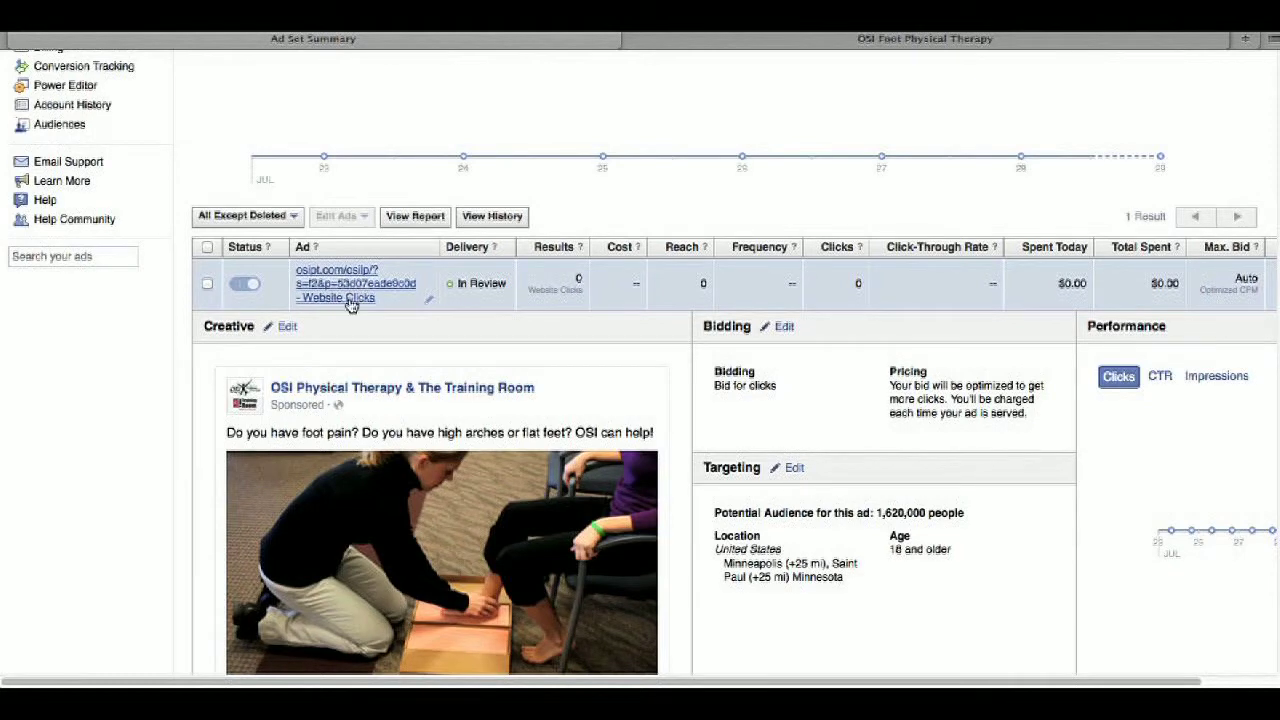
click(429, 302)
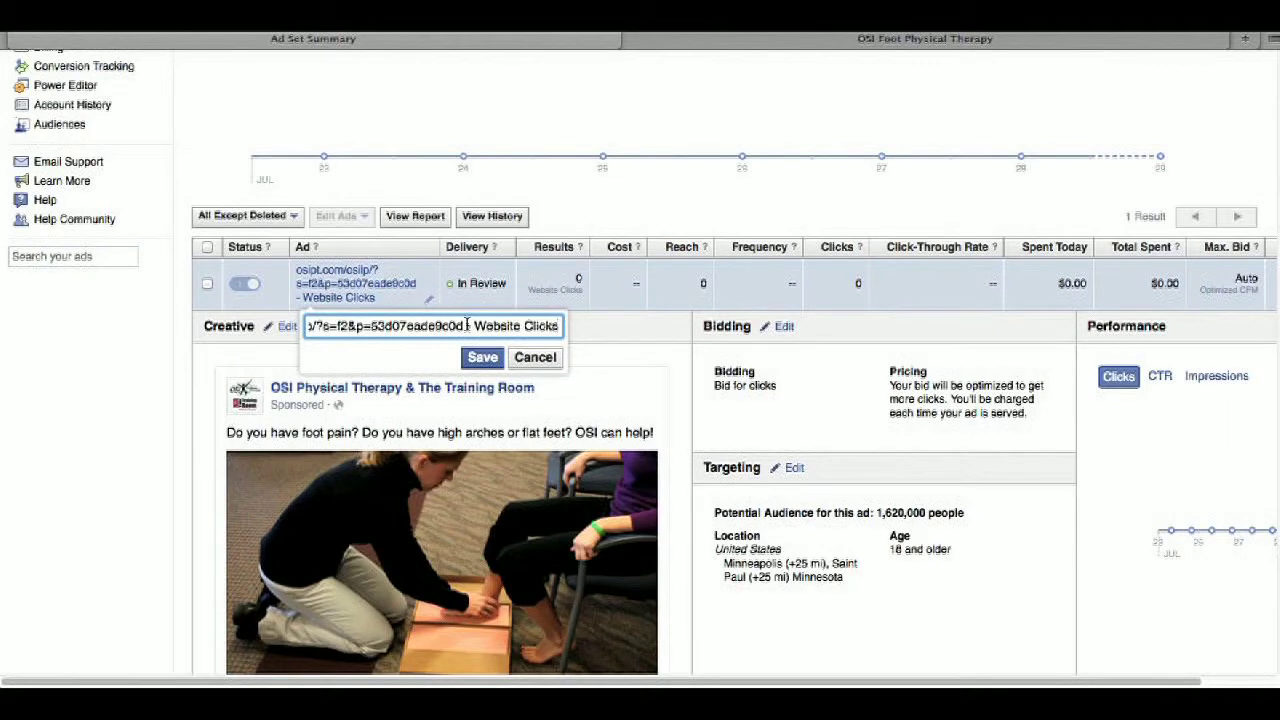
triple_click(467, 325)
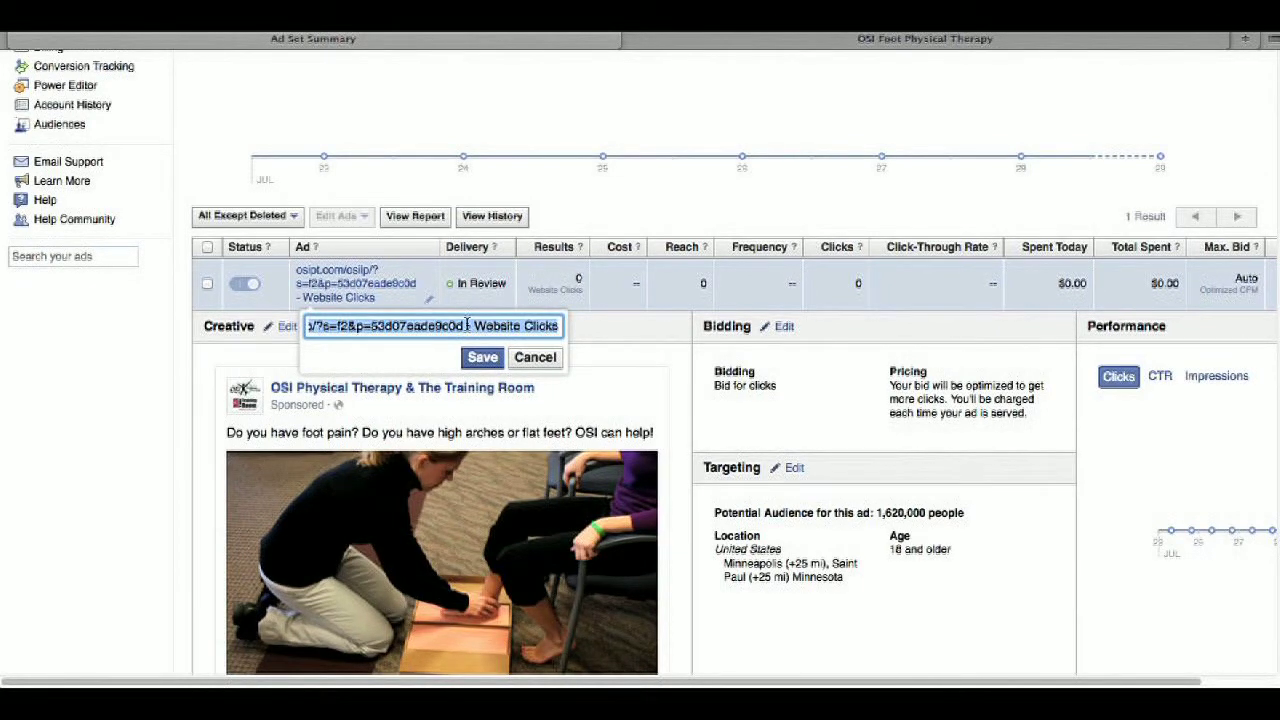
text(Foot )
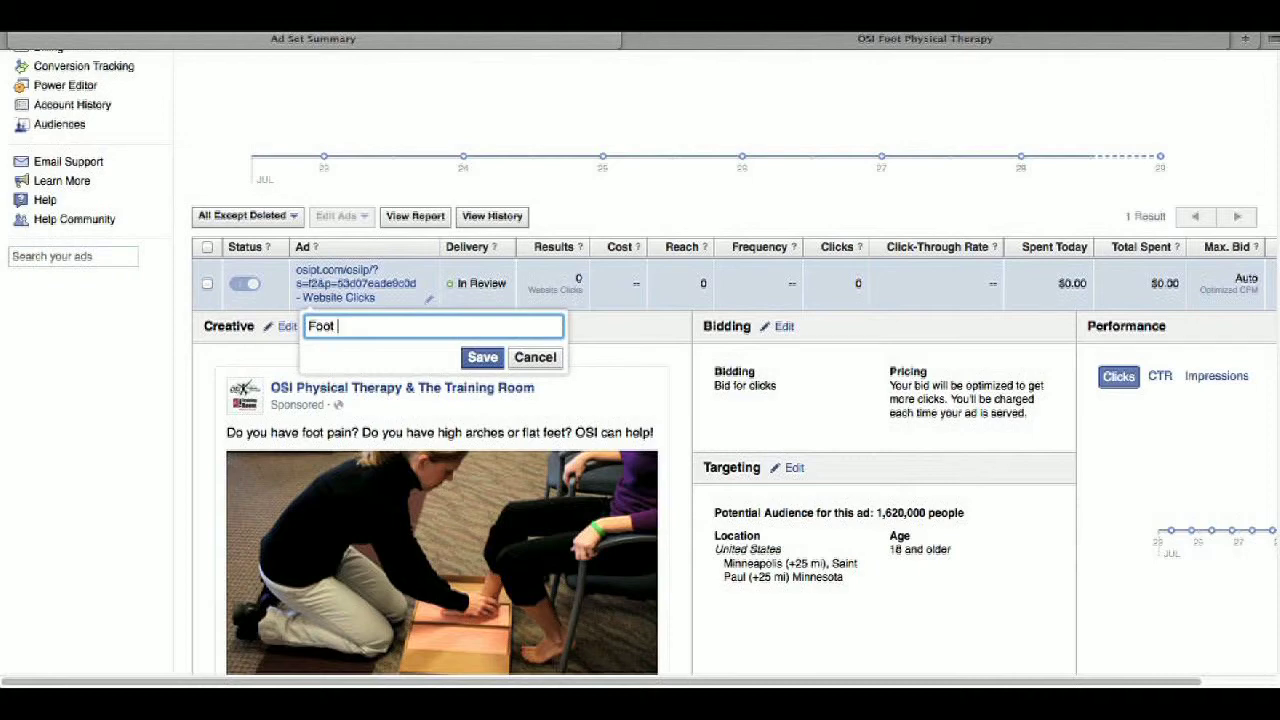
text(Orthotics - V1)
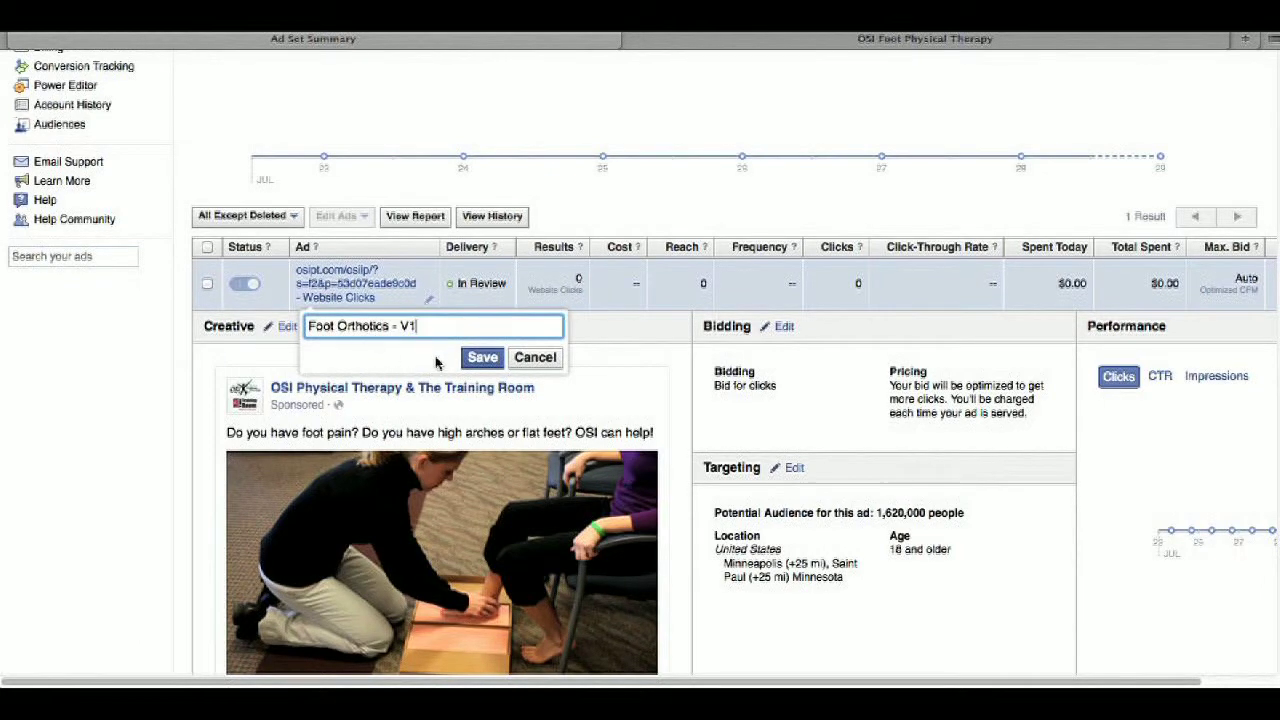
click(481, 358)
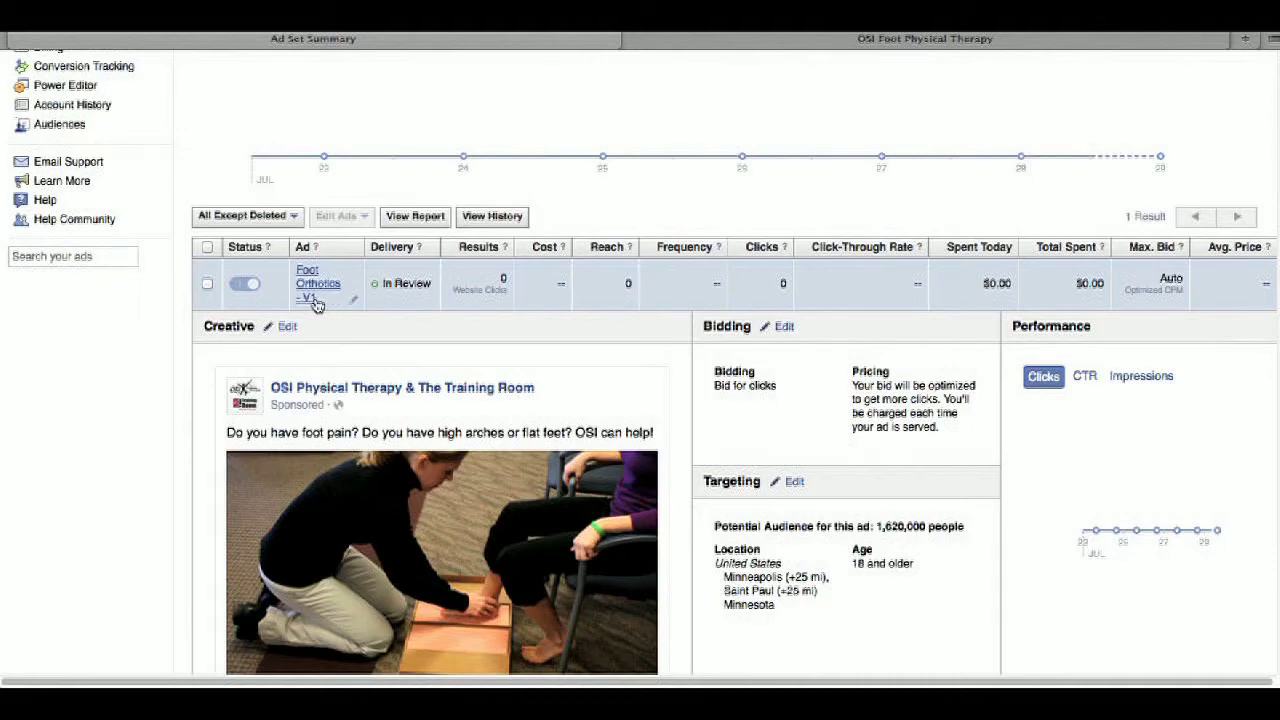
Review the Foot Orthotics ad's details and the ad set's delivery status
scroll(380, 320, down, 5)
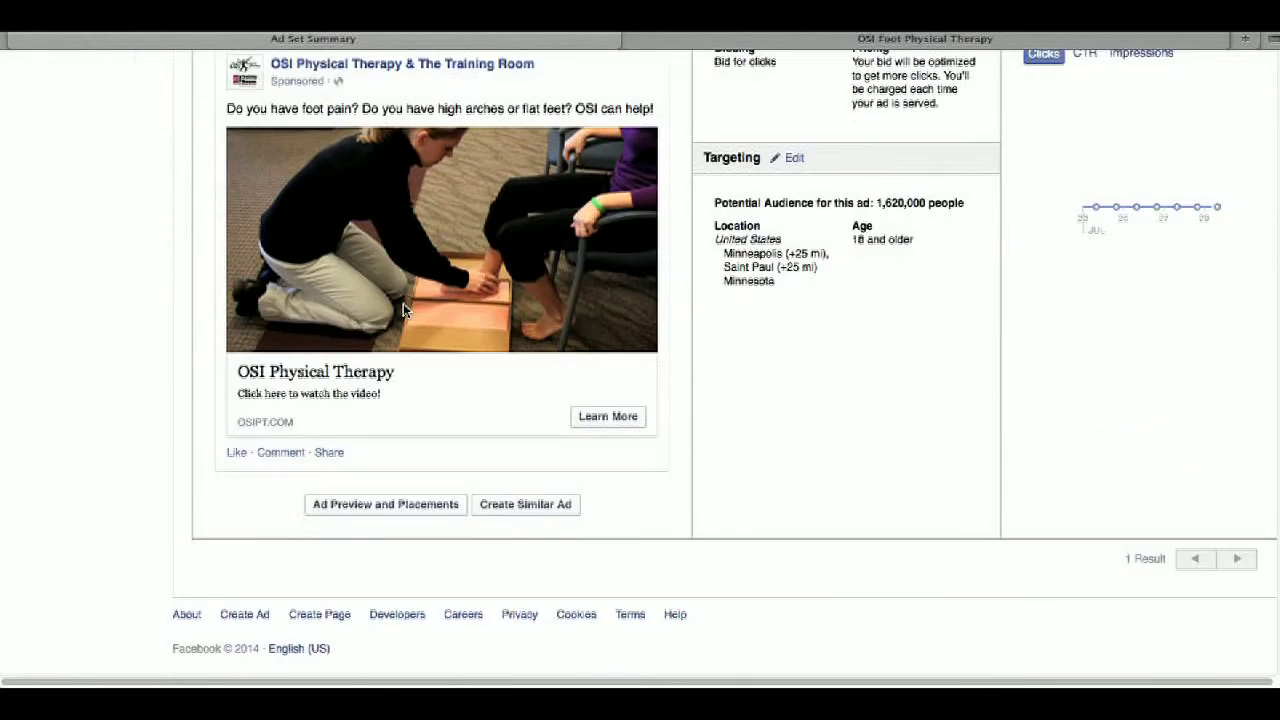
scroll(403, 310, up, 6)
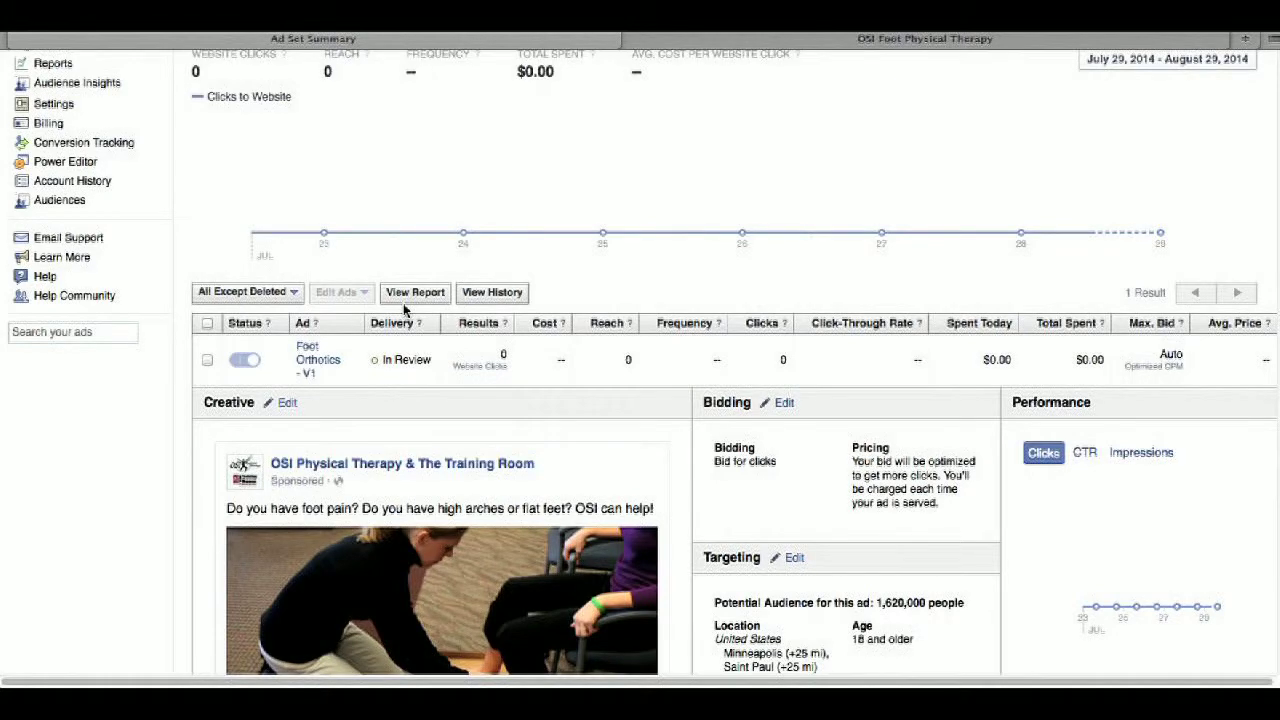
scroll(403, 310, up, 3)
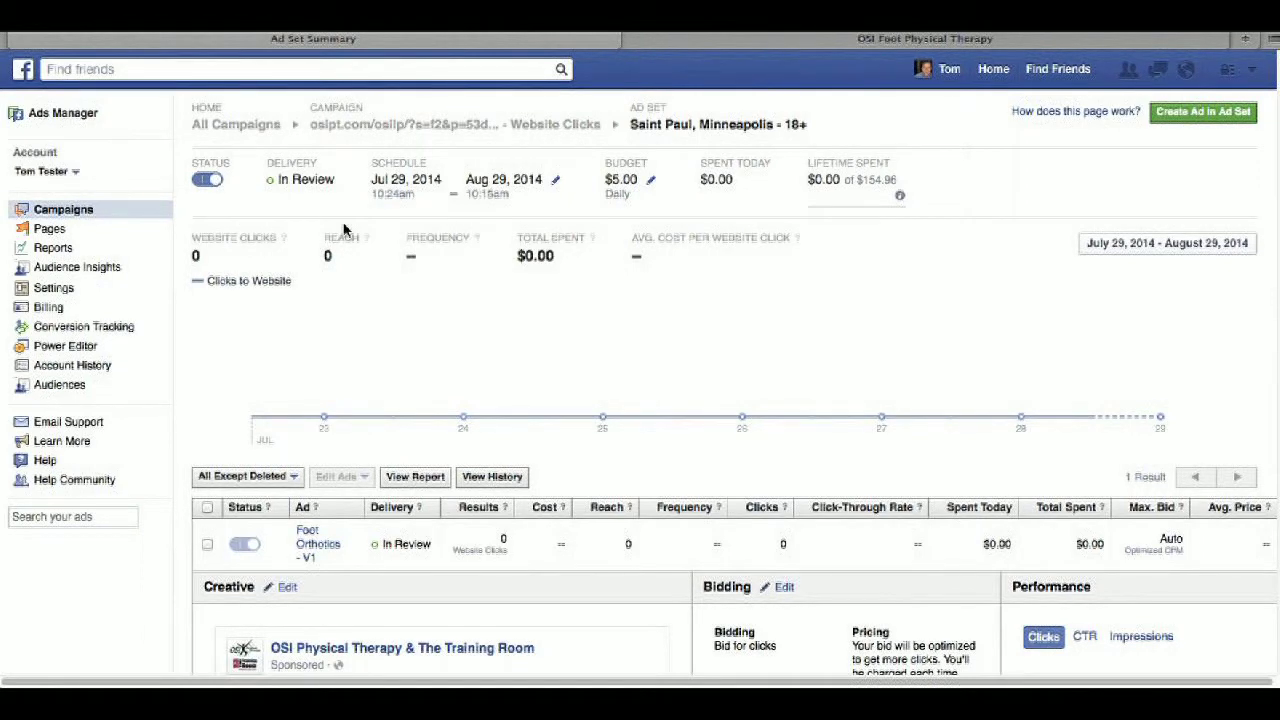
mouse_move(282, 182)
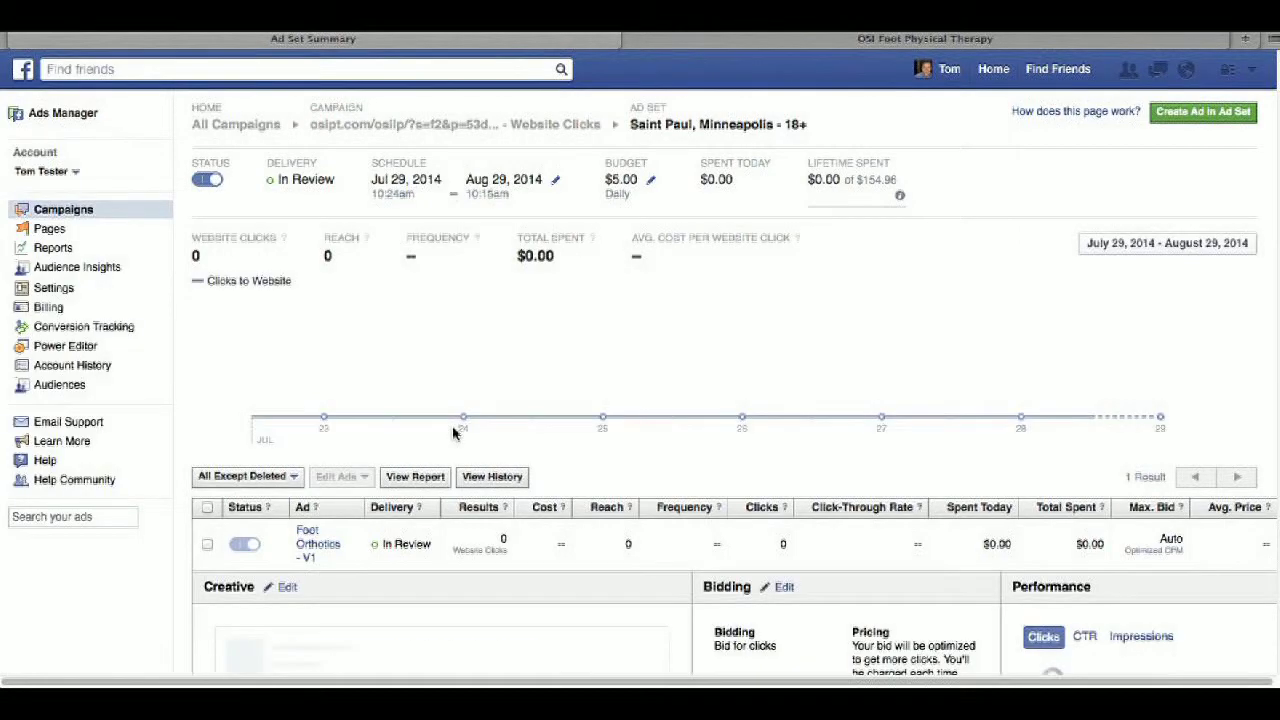
Preview the ad's placements, viewing the Mobile Feed version and returning to the News Feed version
scroll(453, 432, down, 1)
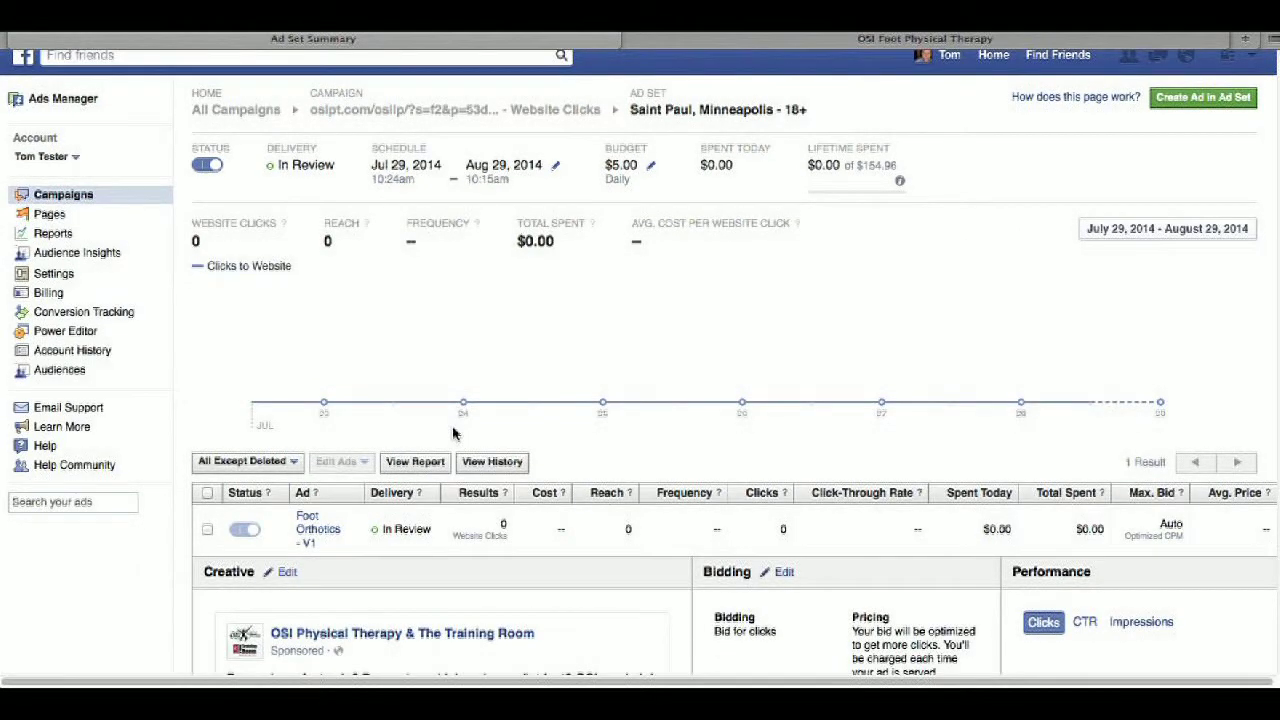
scroll(452, 432, down, 5)
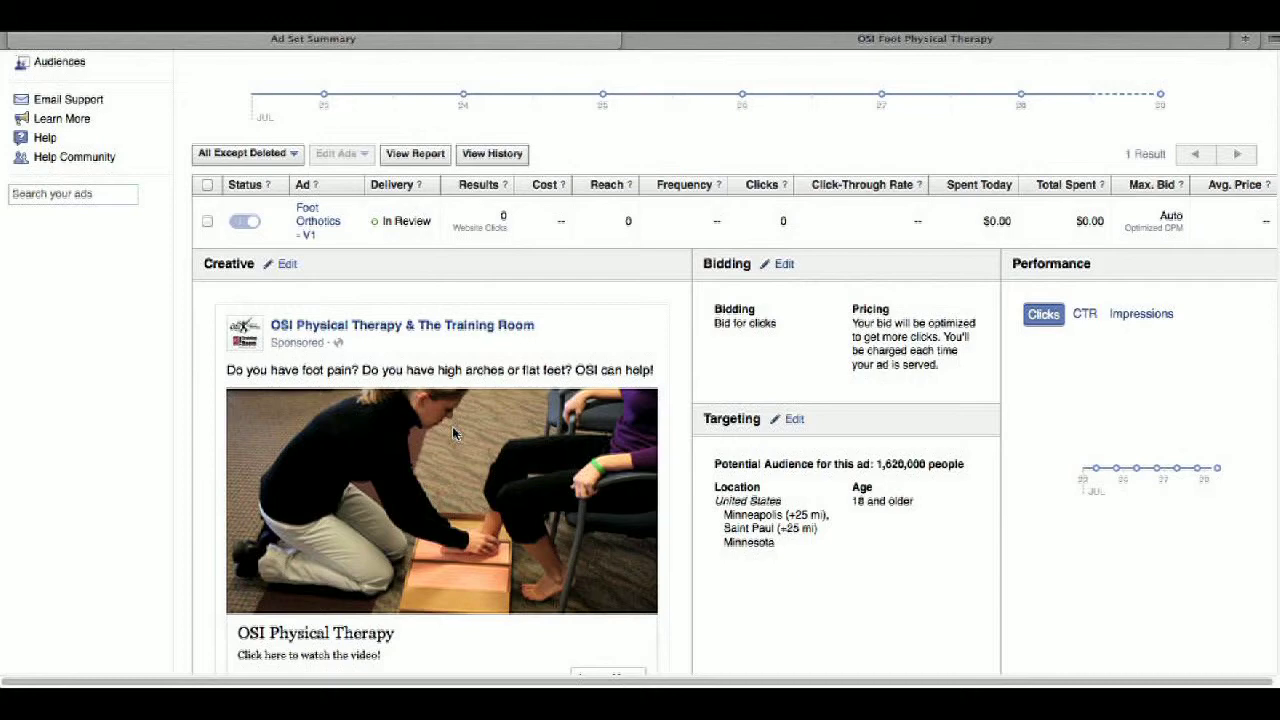
scroll(453, 432, down, 3)
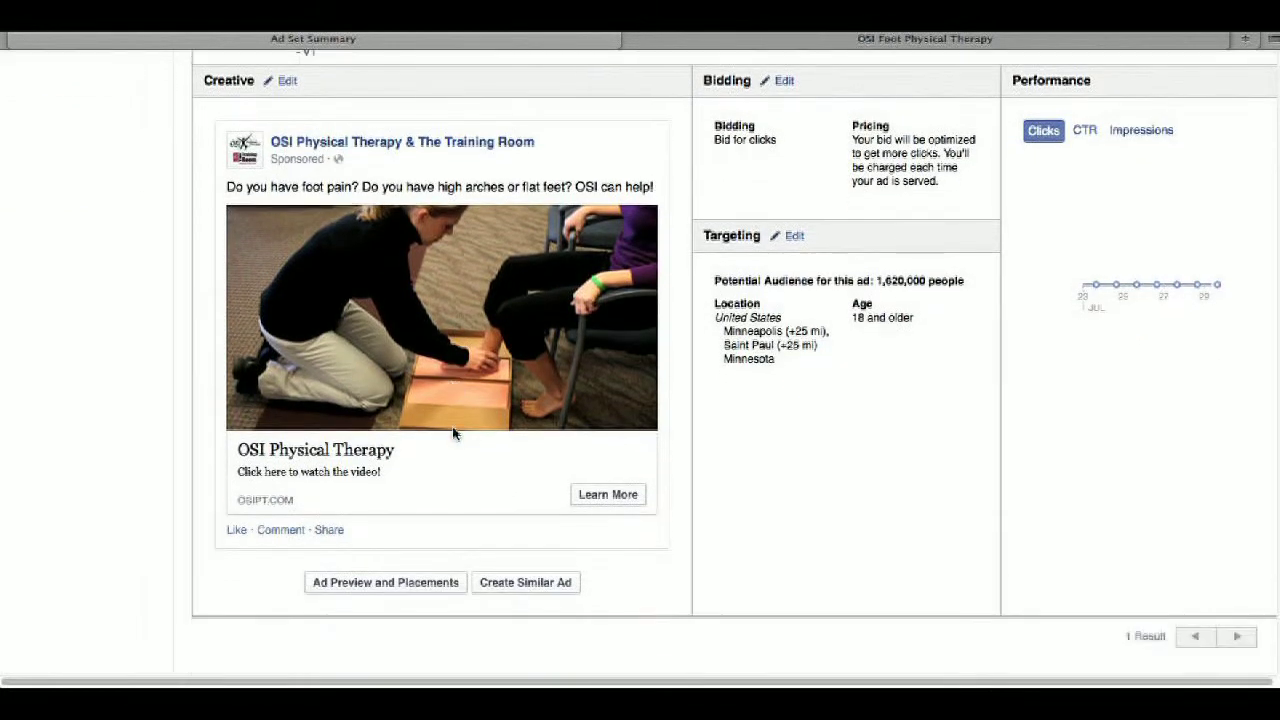
scroll(453, 432, down, 1)
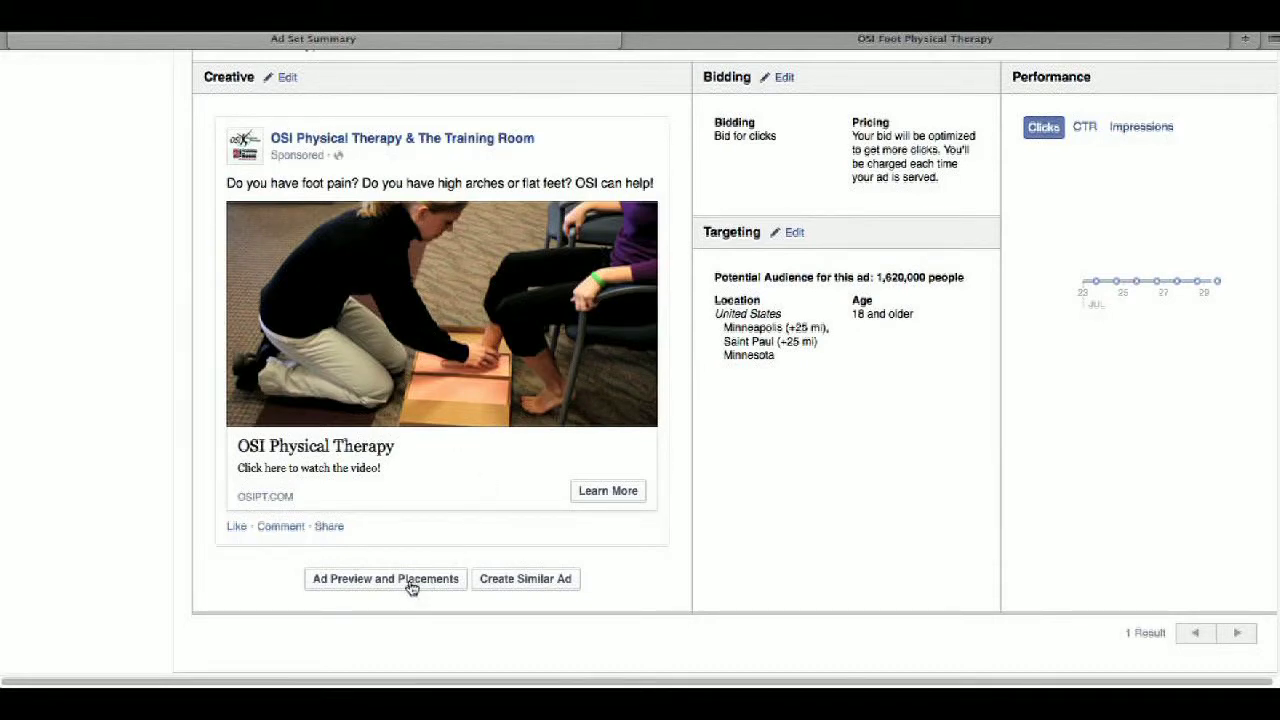
click(368, 580)
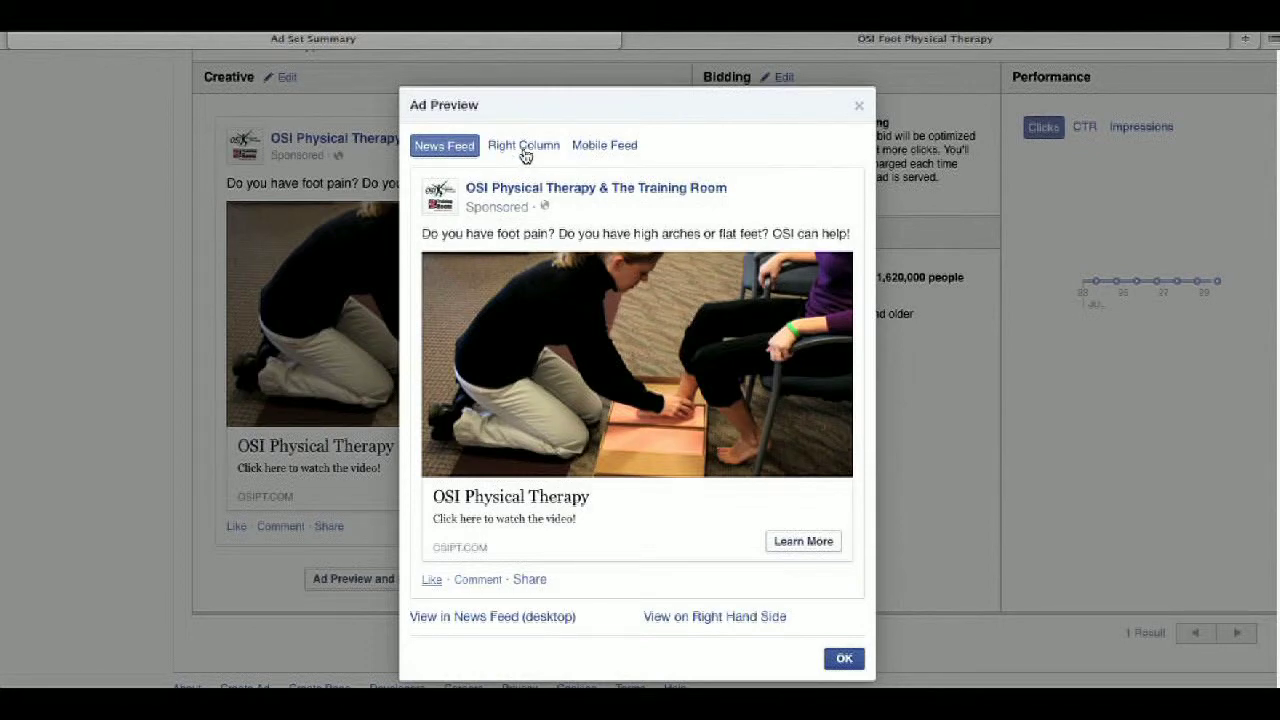
click(624, 147)
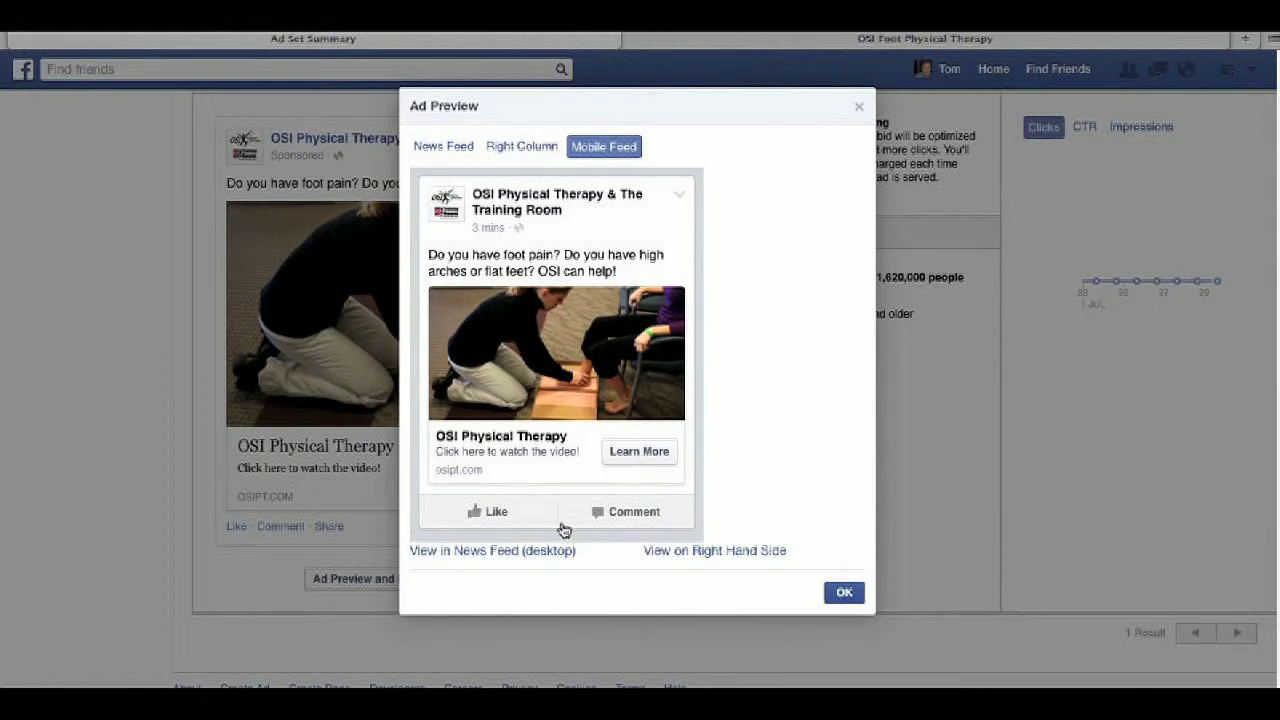
click(443, 150)
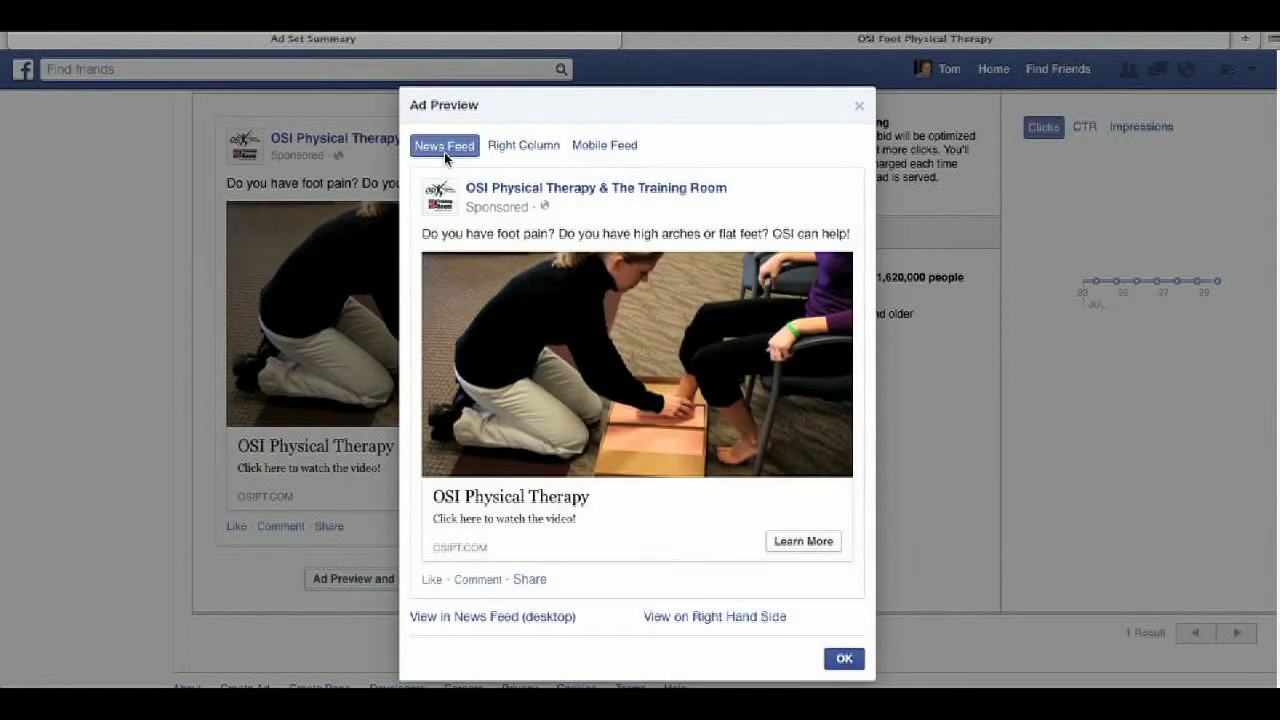
View the ad in the desktop News Feed and follow its Learn More link to the foot orthotics landing page
click(497, 617)
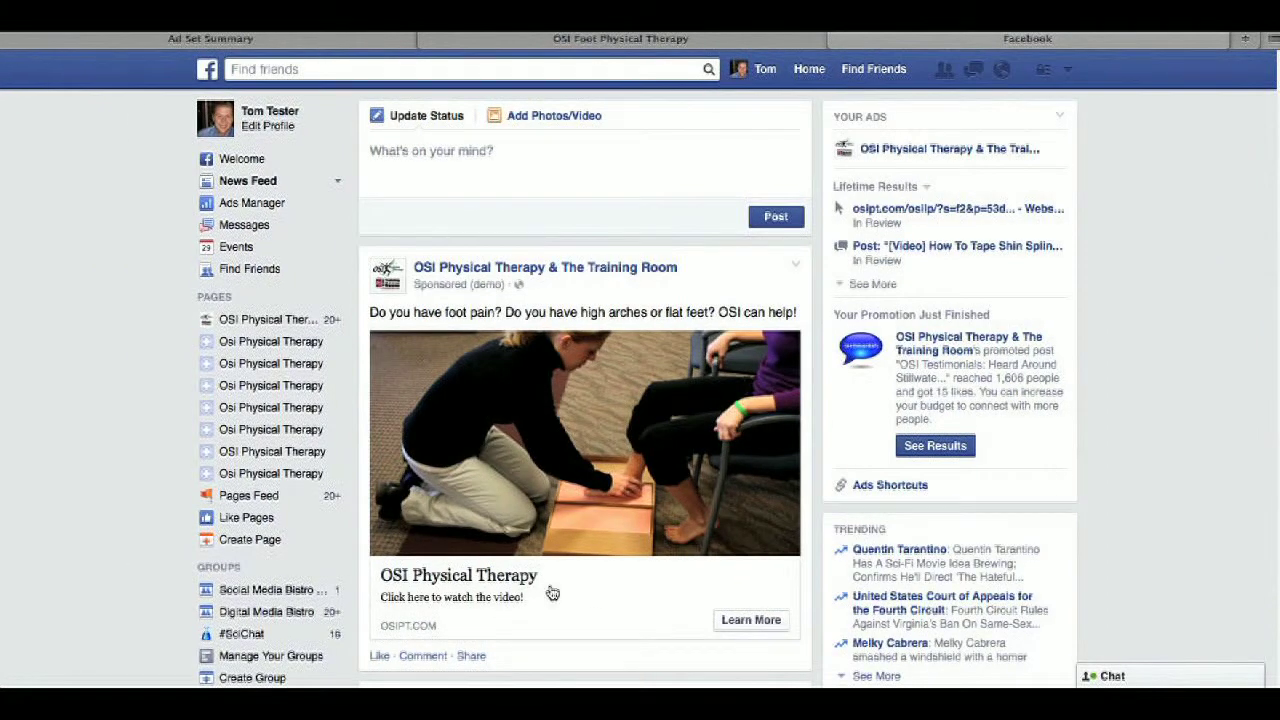
scroll(565, 588, down, 1)
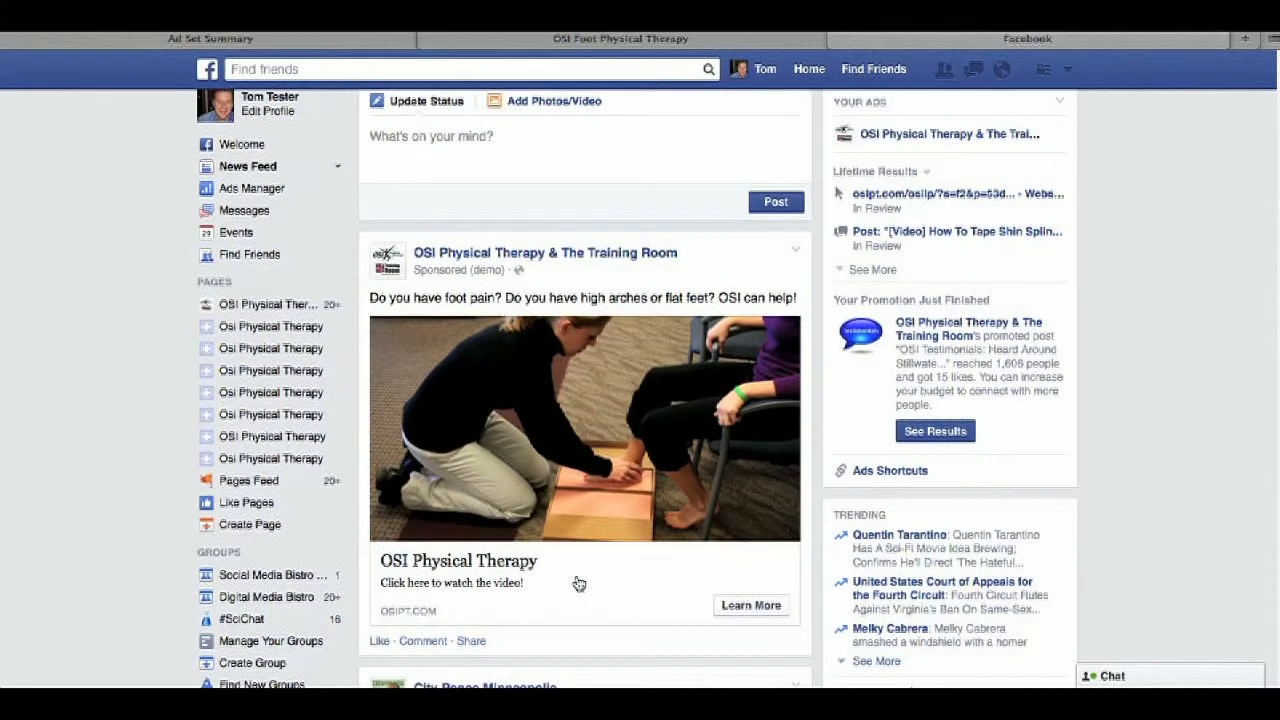
scroll(578, 583, down, 1)
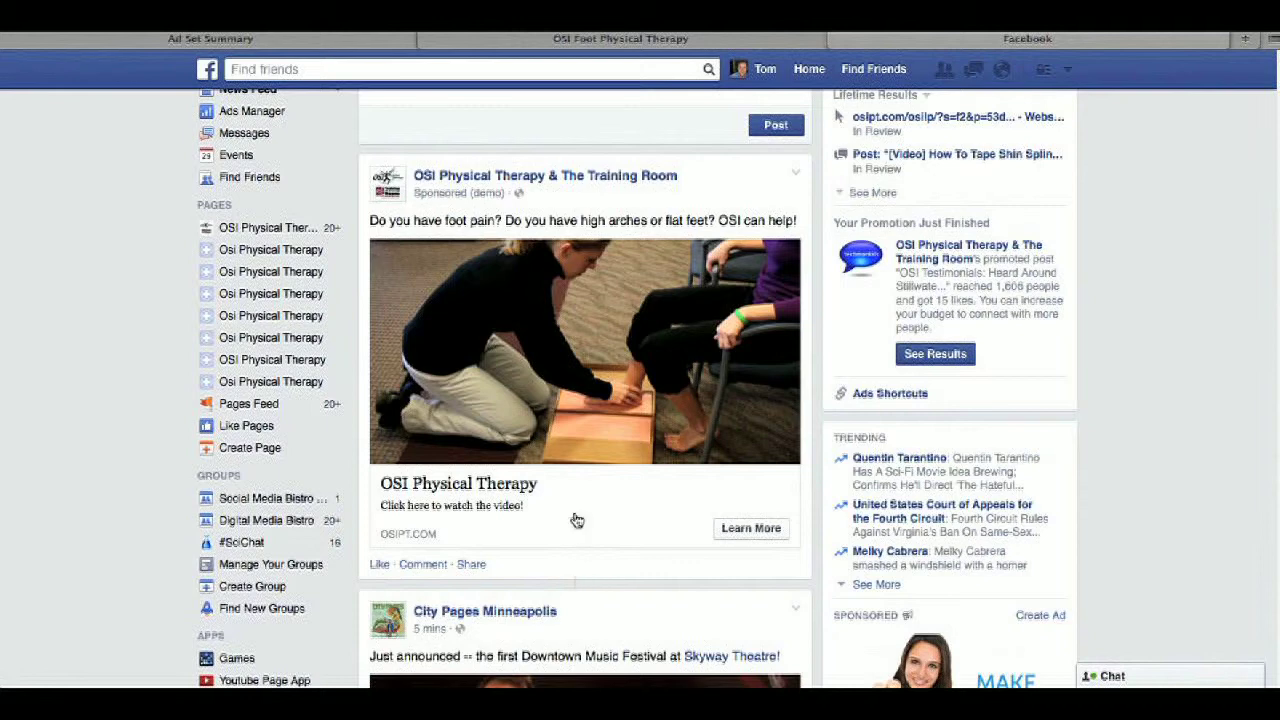
click(745, 530)
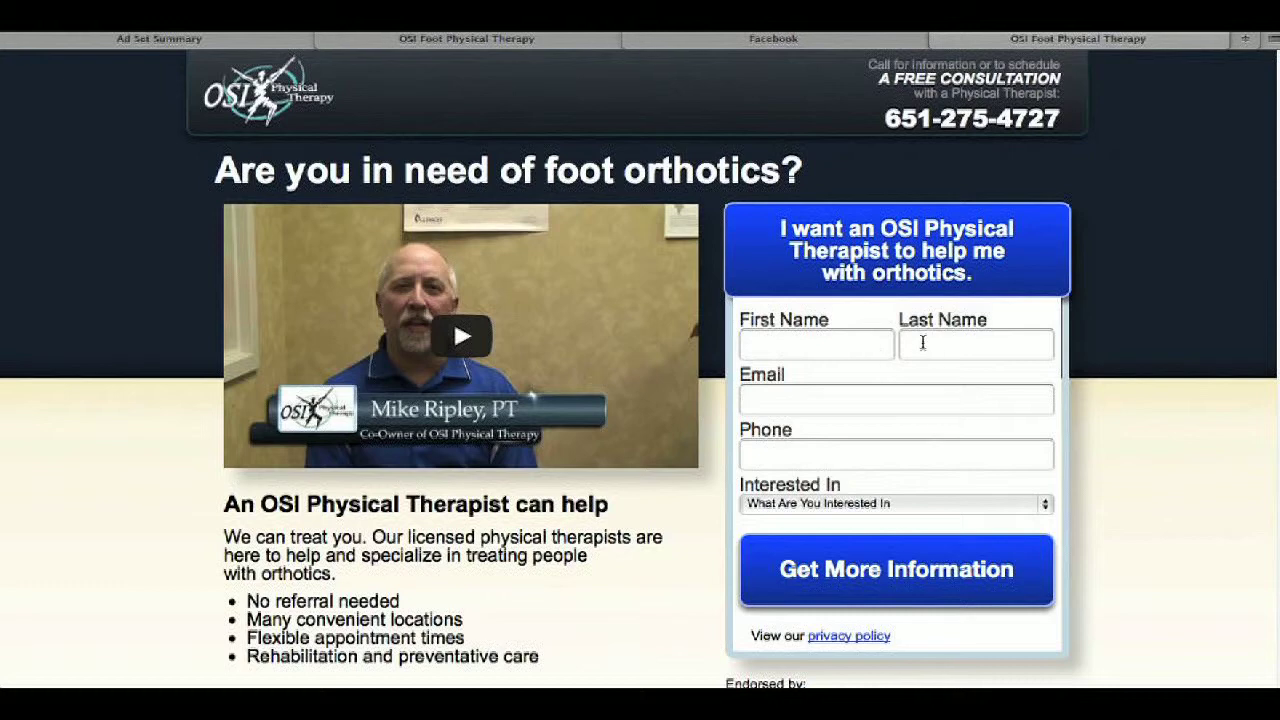
On the landing page form, try A Free Phone Consultation as the interest, then choose Email Me More Information
click(829, 503)
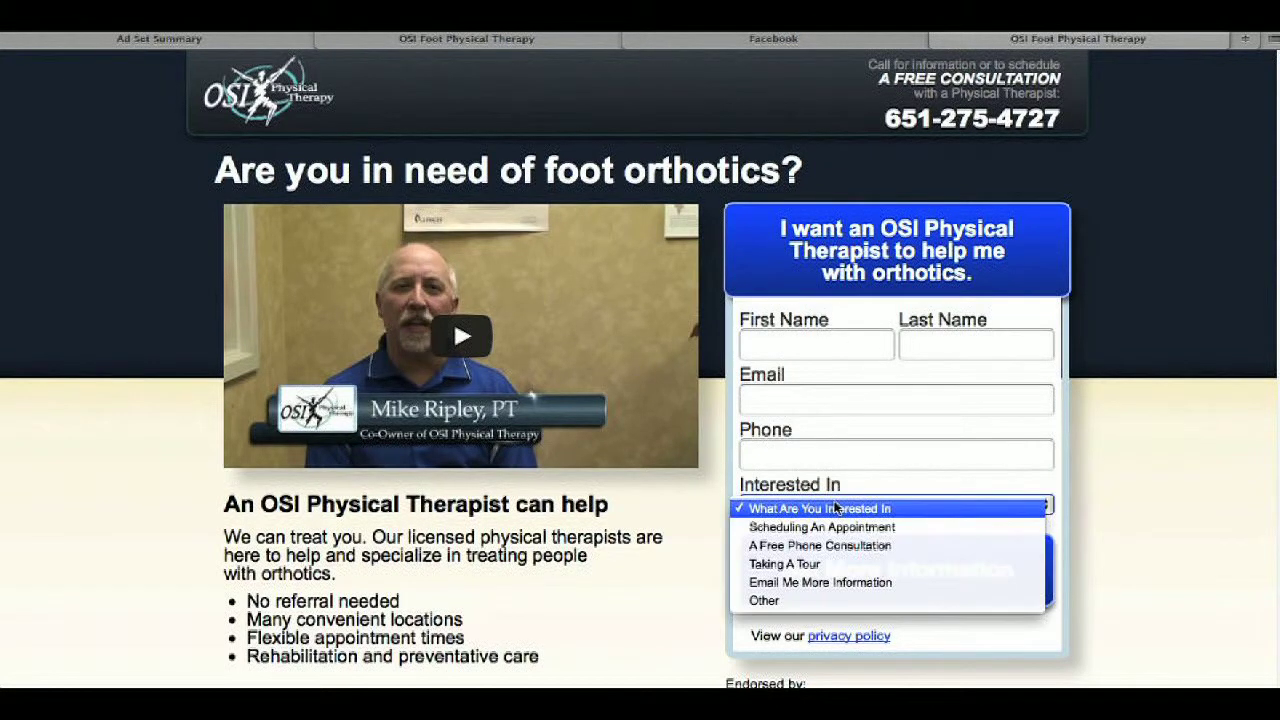
click(836, 545)
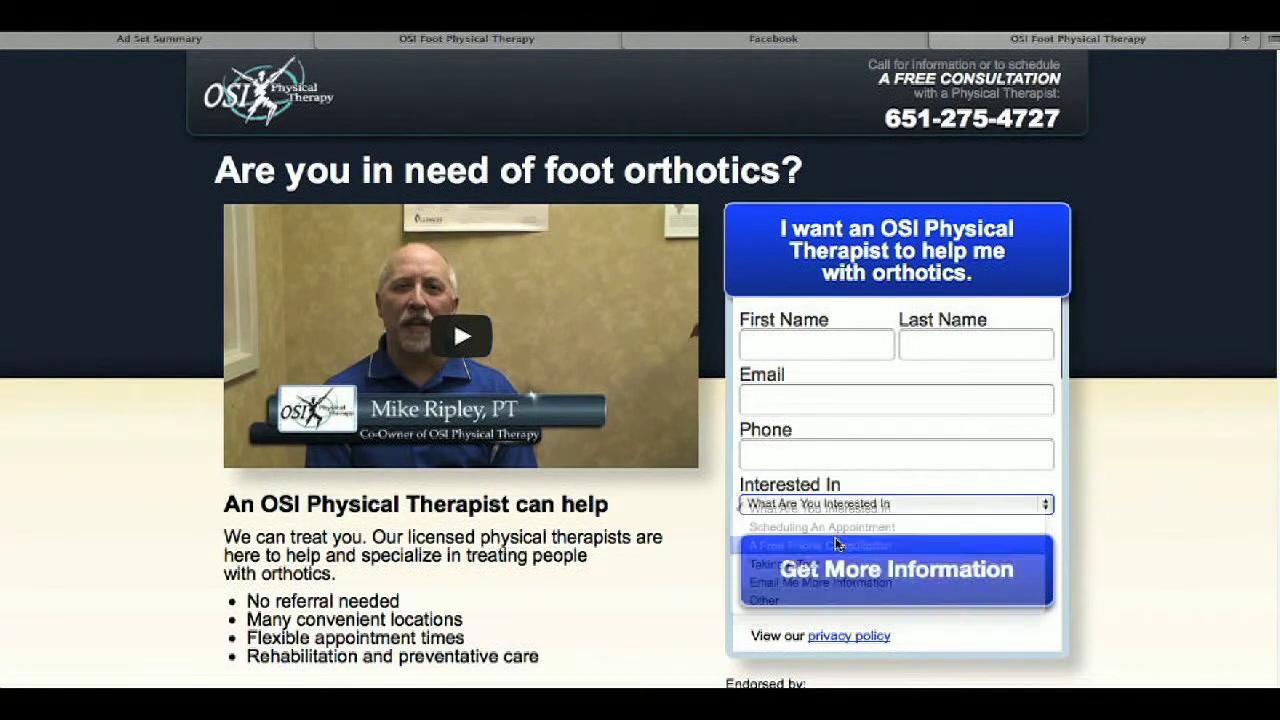
click(868, 503)
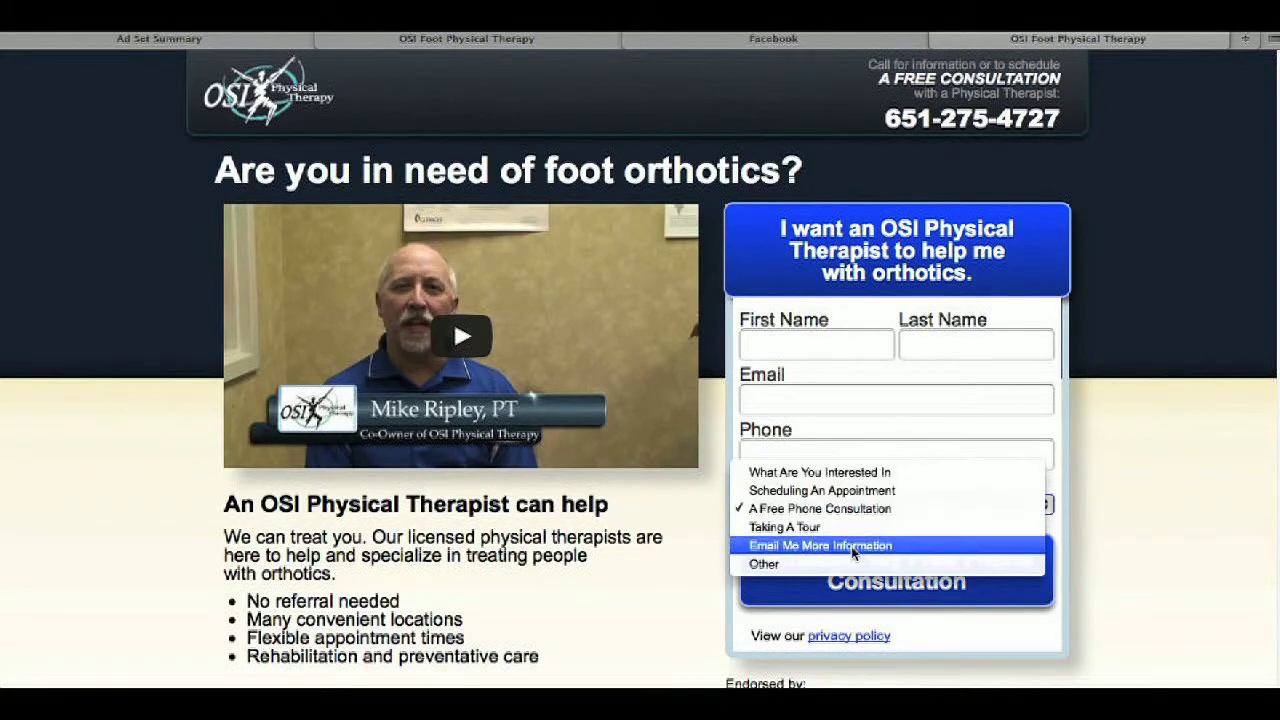
click(849, 545)
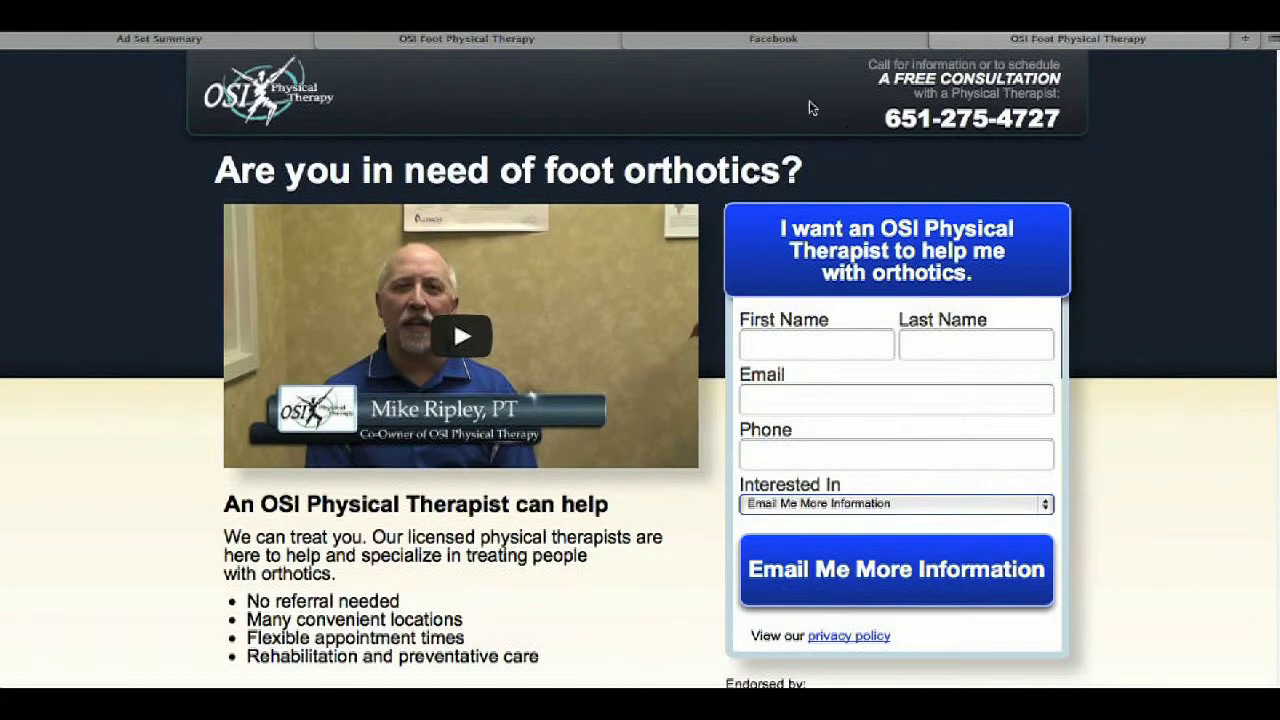
Compare the News Feed demo ad with its landing page, then return to the ad set summary and close the ad preview
click(776, 38)
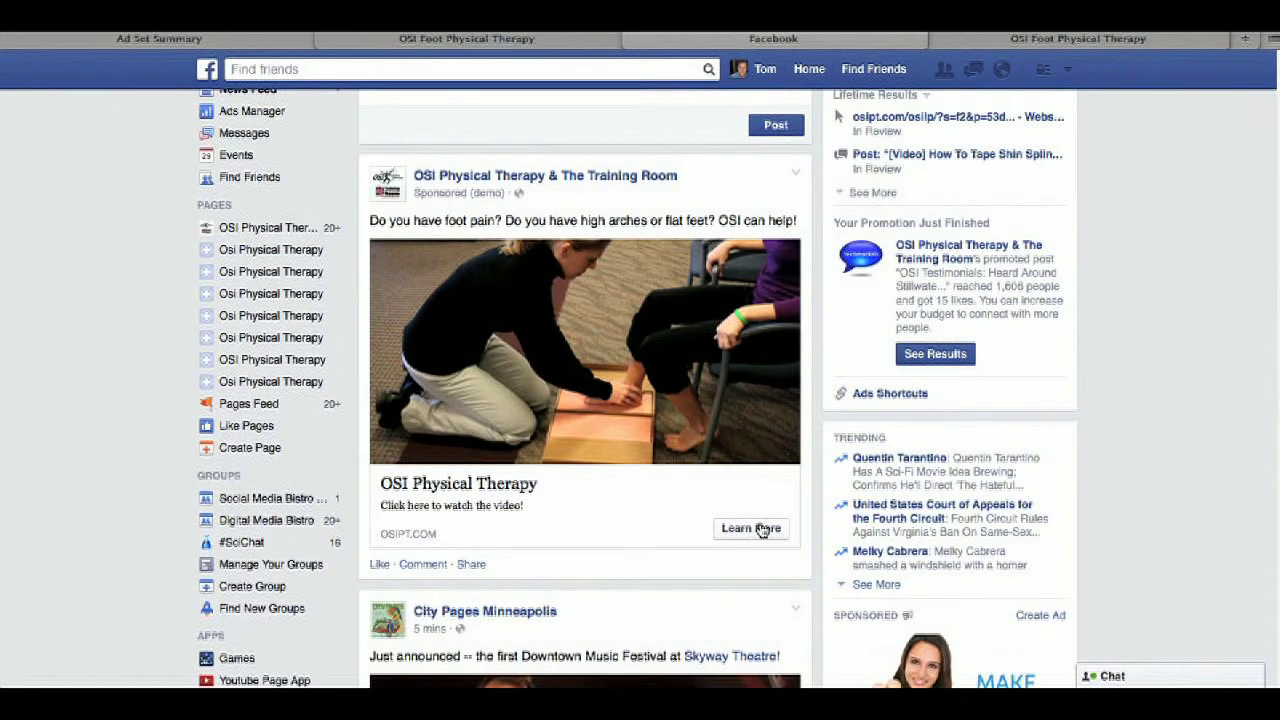
click(1032, 38)
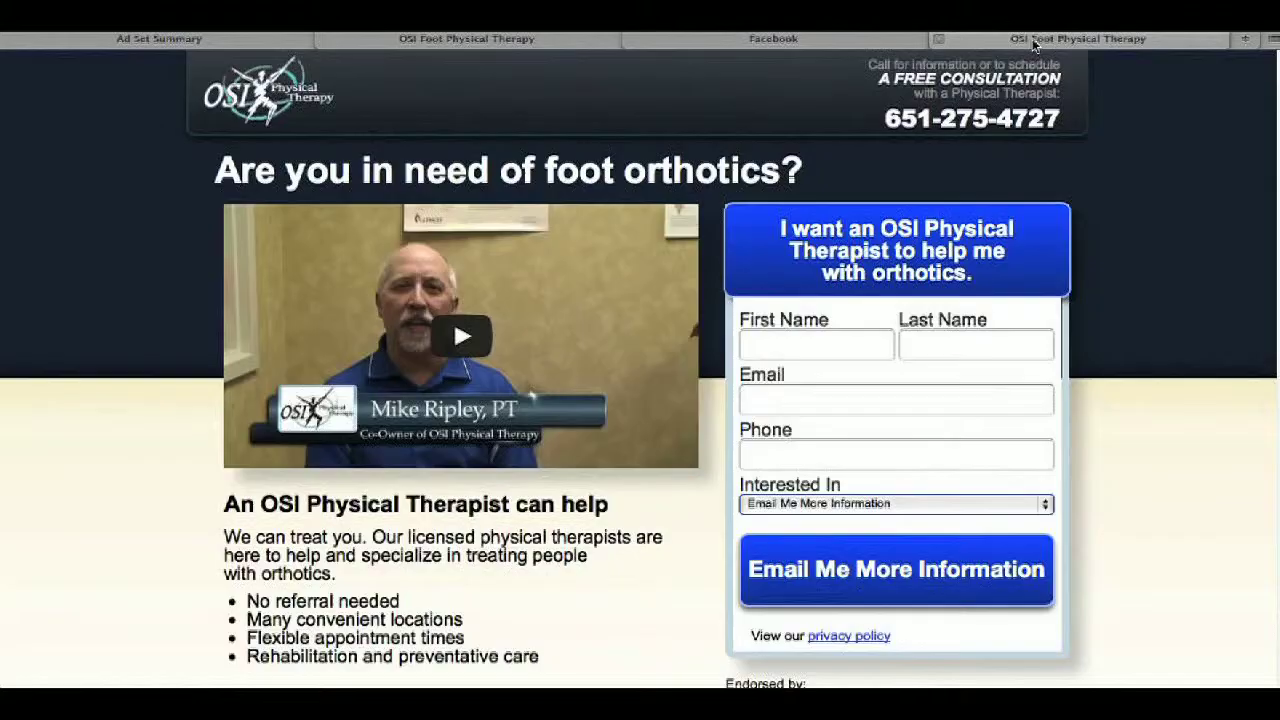
click(843, 42)
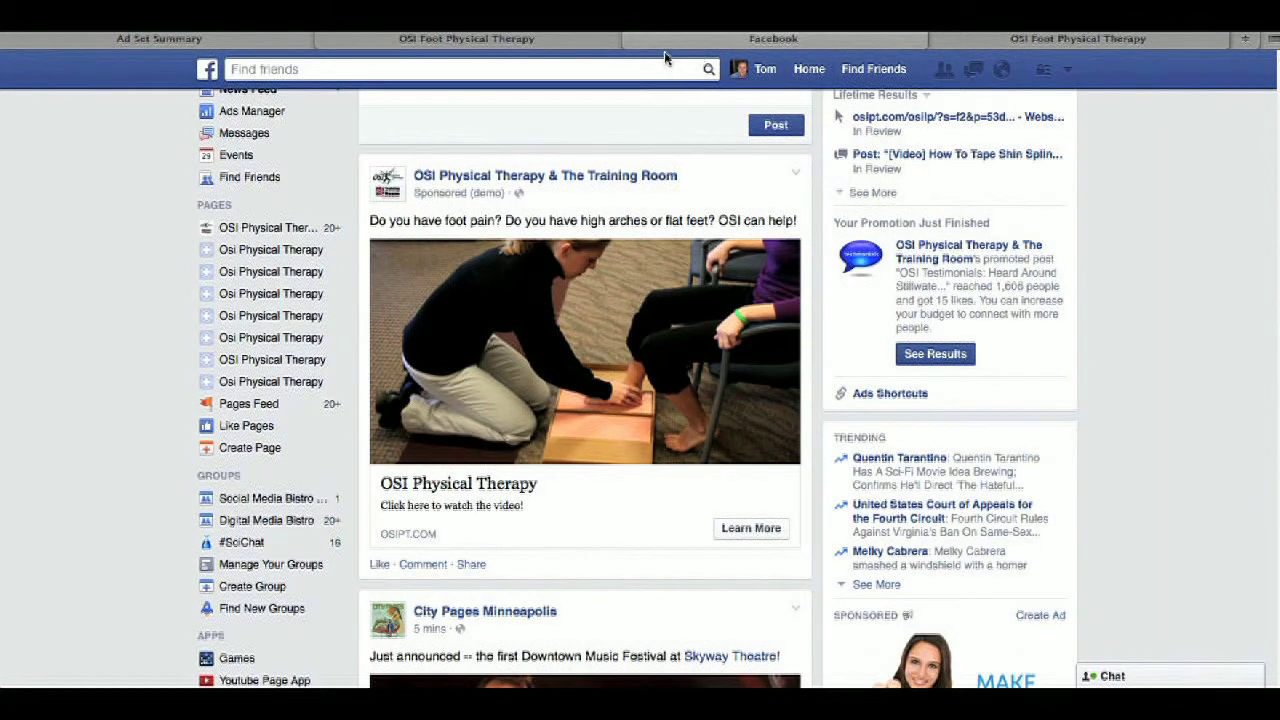
click(549, 44)
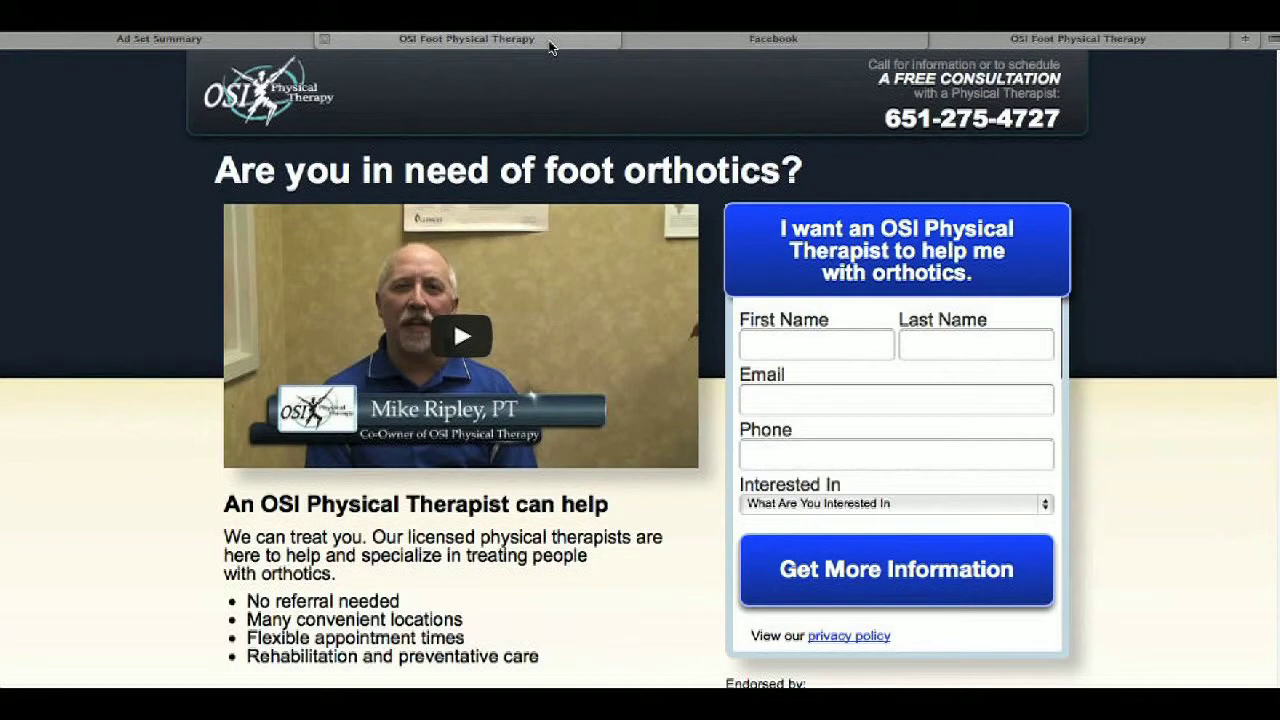
click(260, 44)
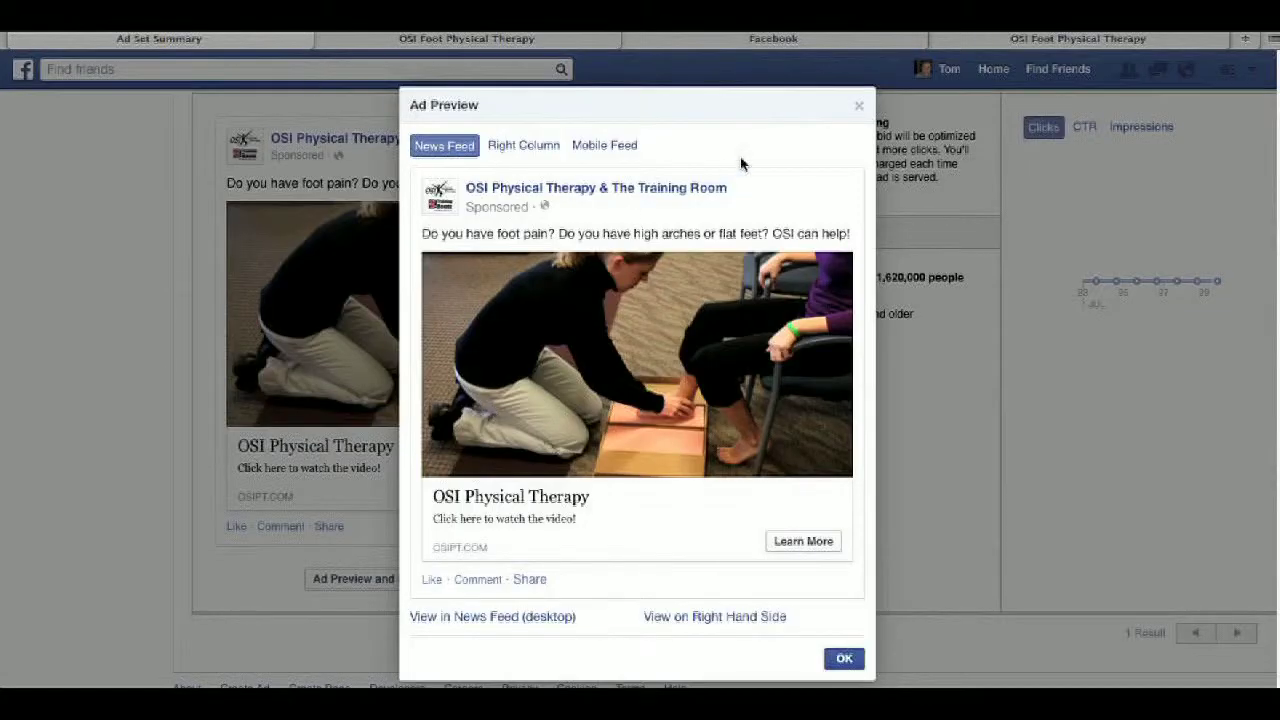
click(858, 106)
Examine the ad set's status, schedule and budget along with the Foot Orthotics ad's creative, bidding and targeting
scroll(650, 330, up, 4)
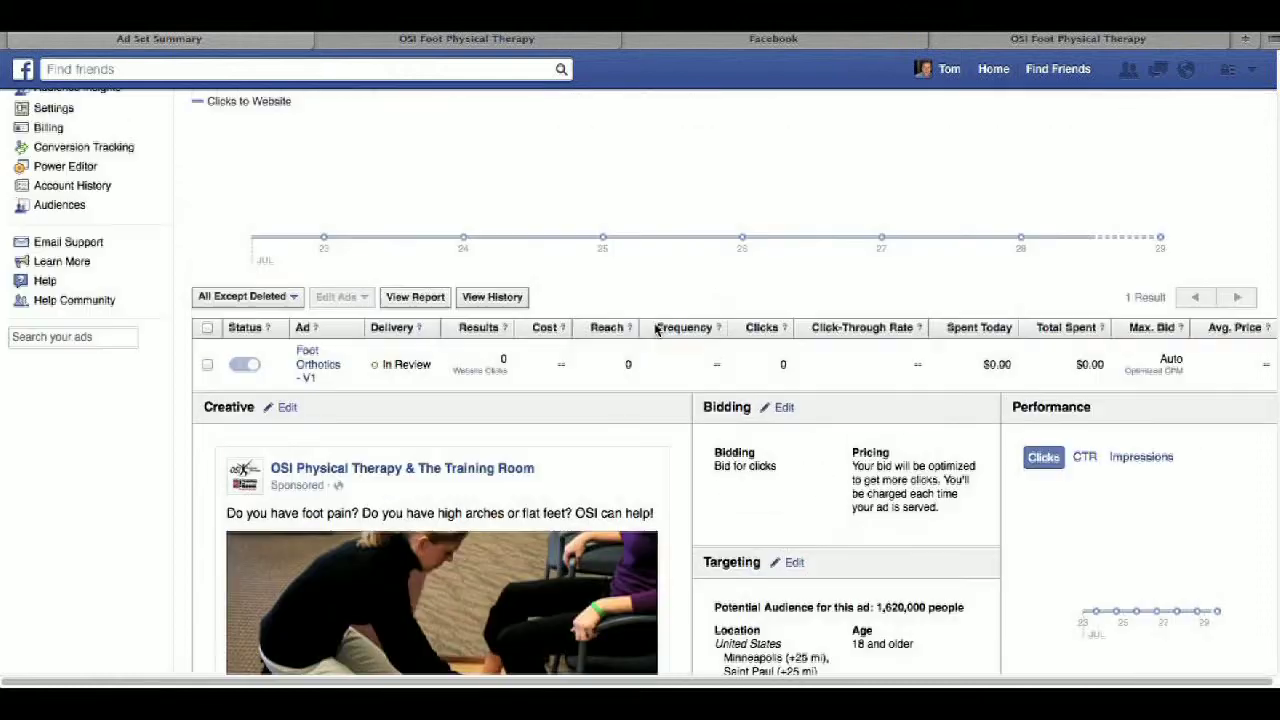
scroll(655, 330, up, 3)
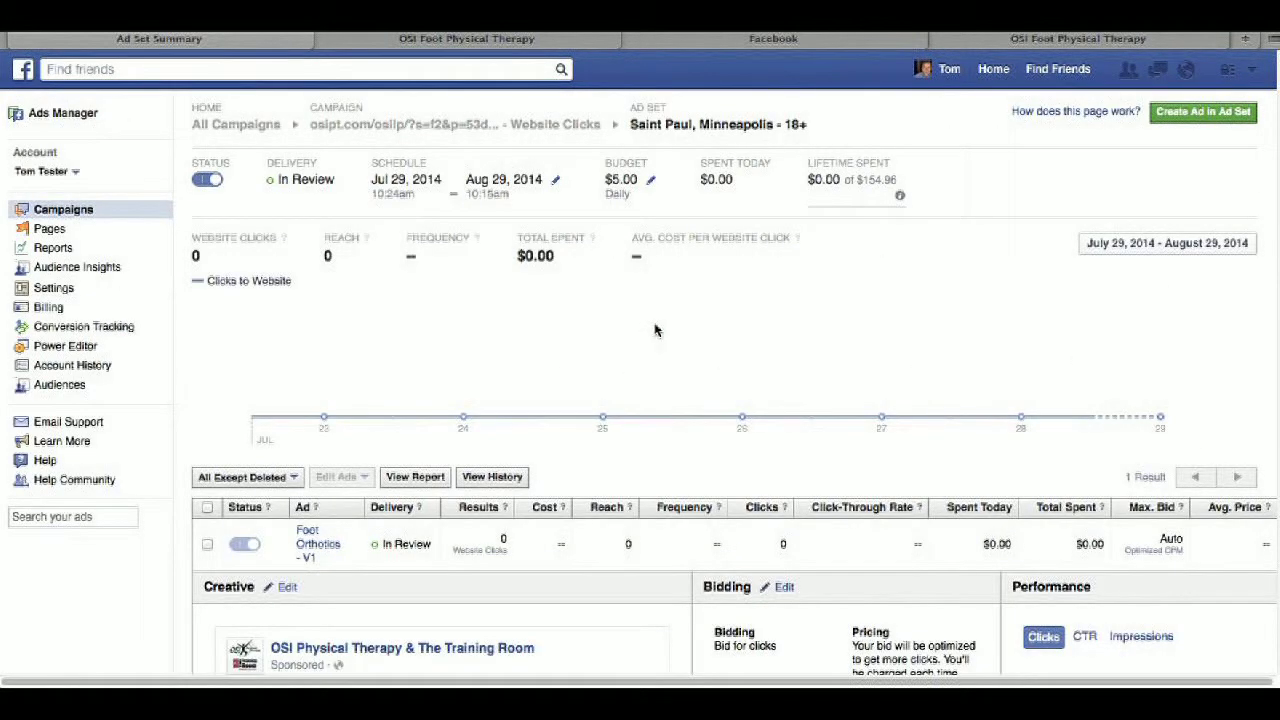
scroll(655, 330, down, 5)
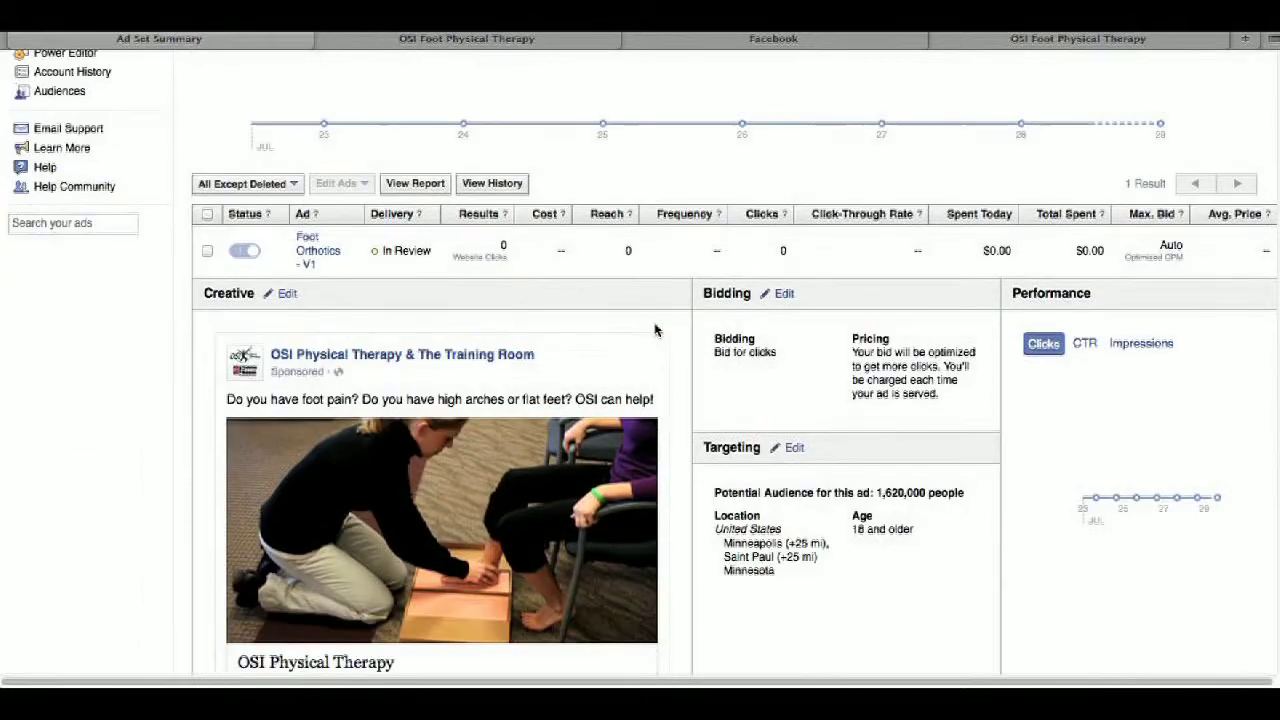
scroll(655, 330, down, 1)
scroll(655, 330, down, 2)
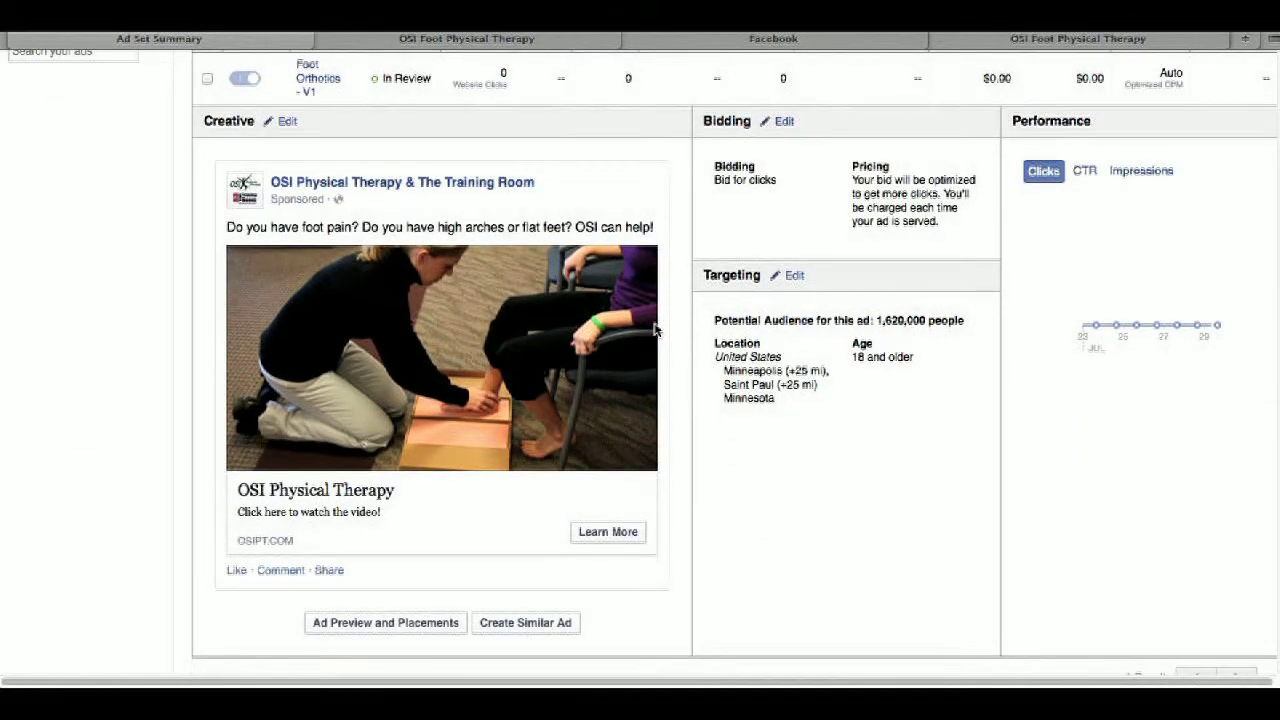
scroll(655, 330, down, 2)
scroll(655, 330, up, 3)
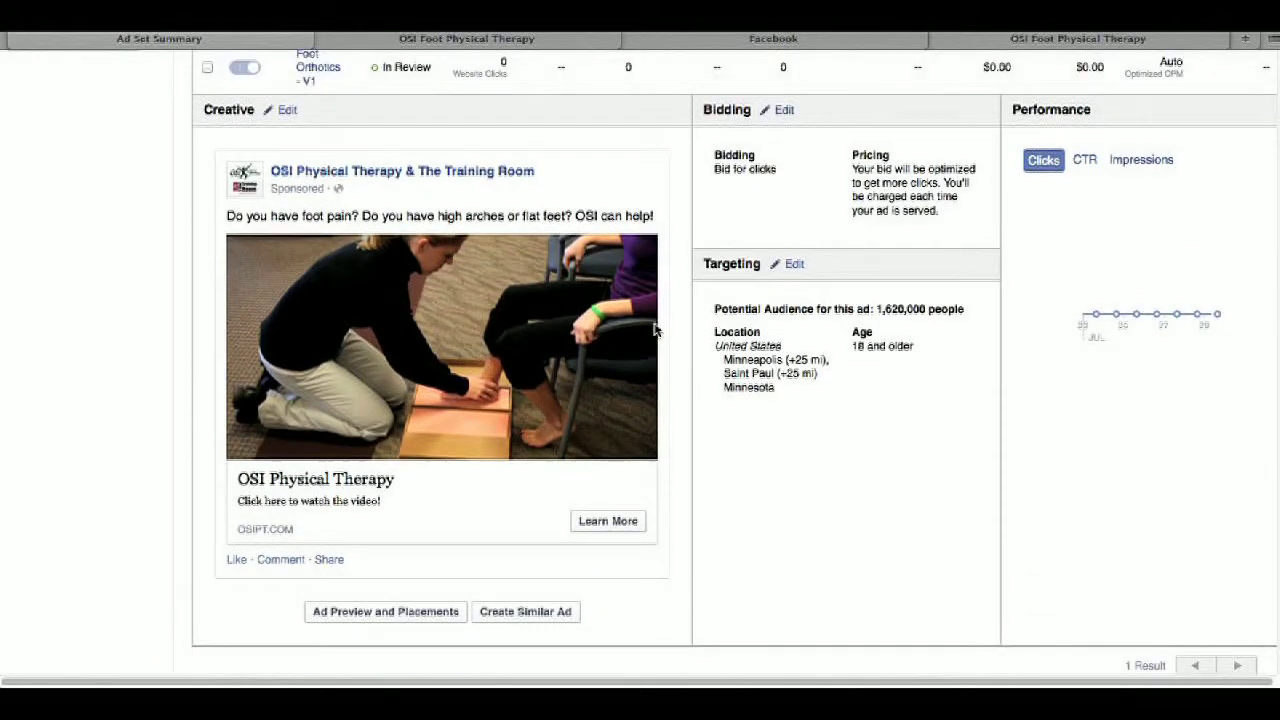
scroll(655, 330, up, 2)
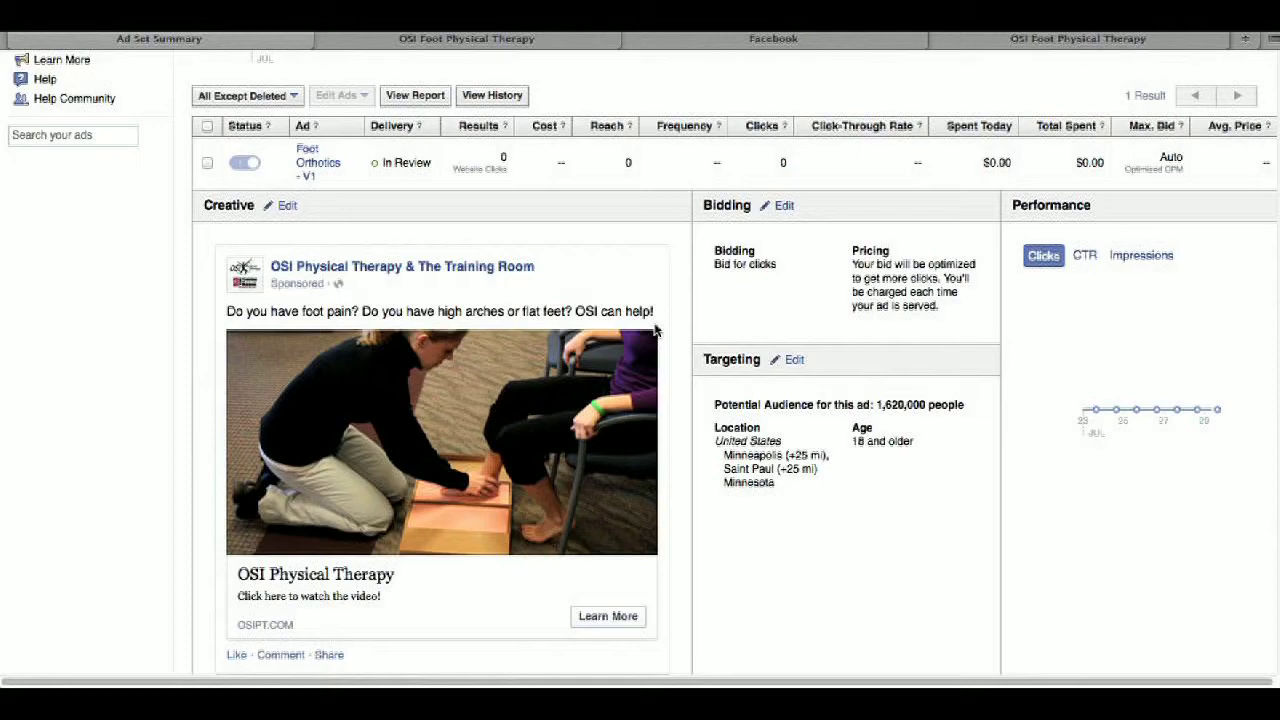
scroll(655, 330, up, 10)
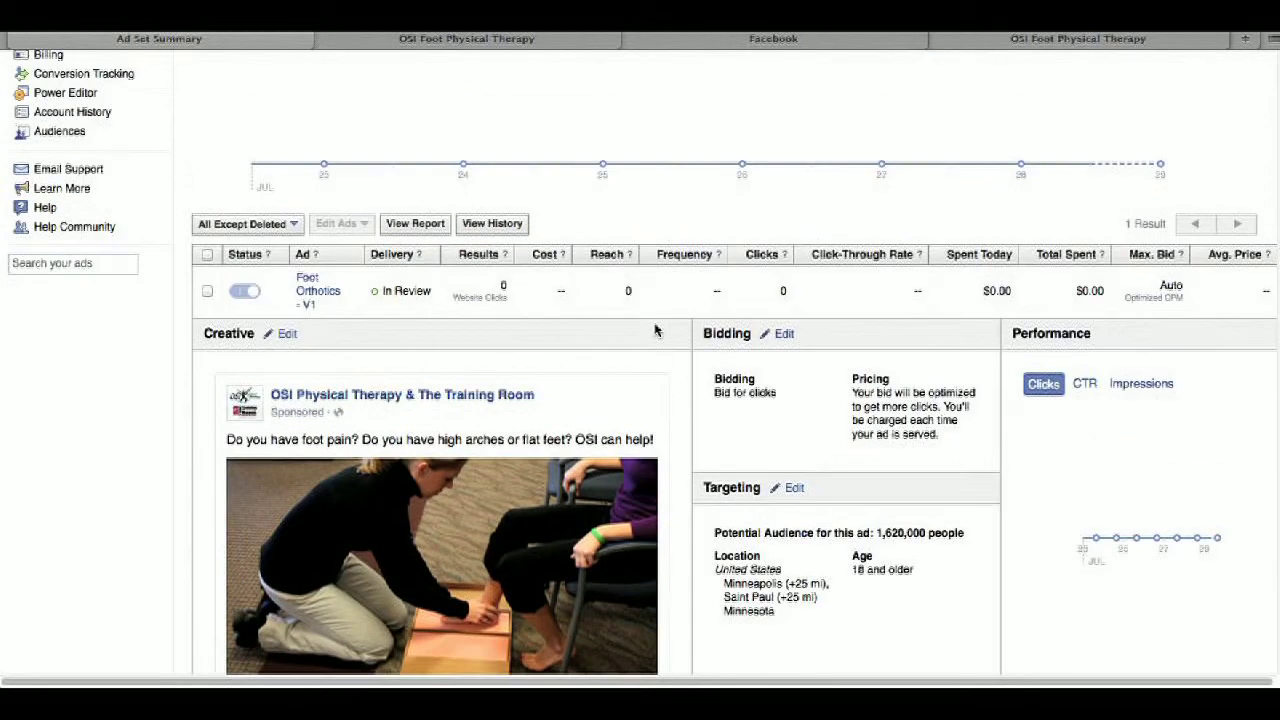
scroll(655, 330, up, 1)
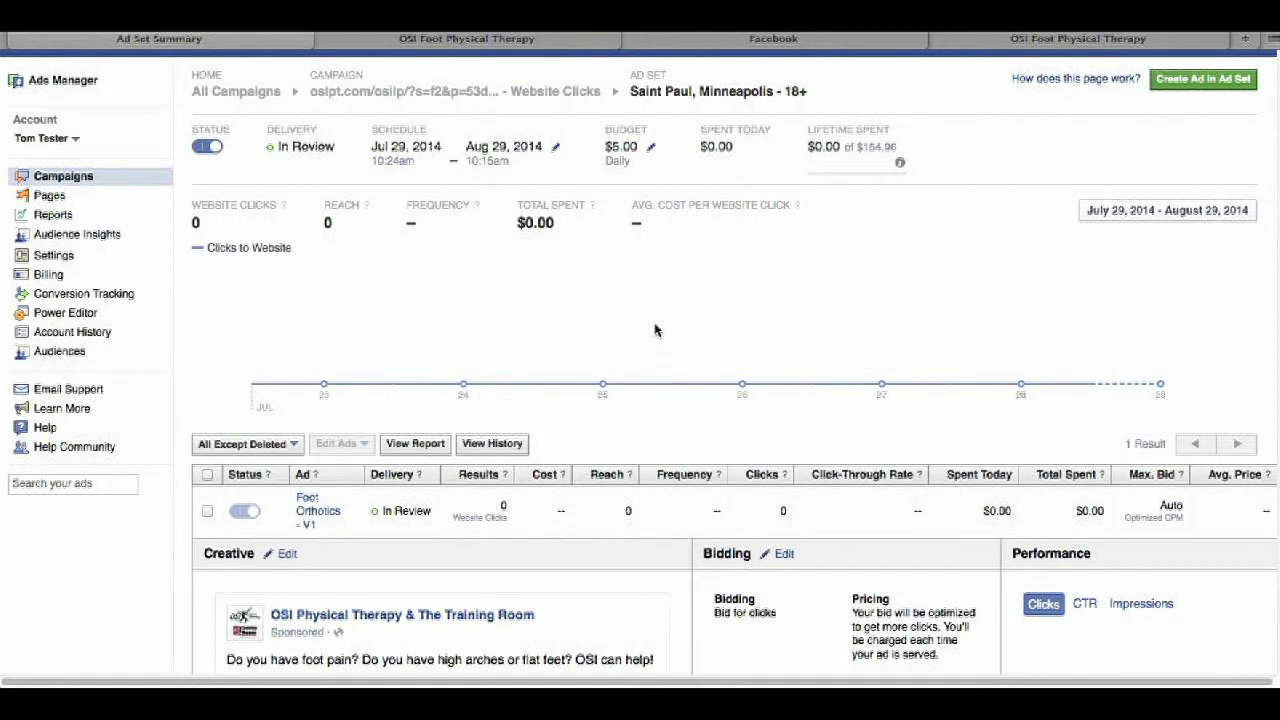
Turn off the Saint Paul, Minneapolis - 18+ ad set and check how its delivery breakdown responds
click(202, 148)
click(204, 148)
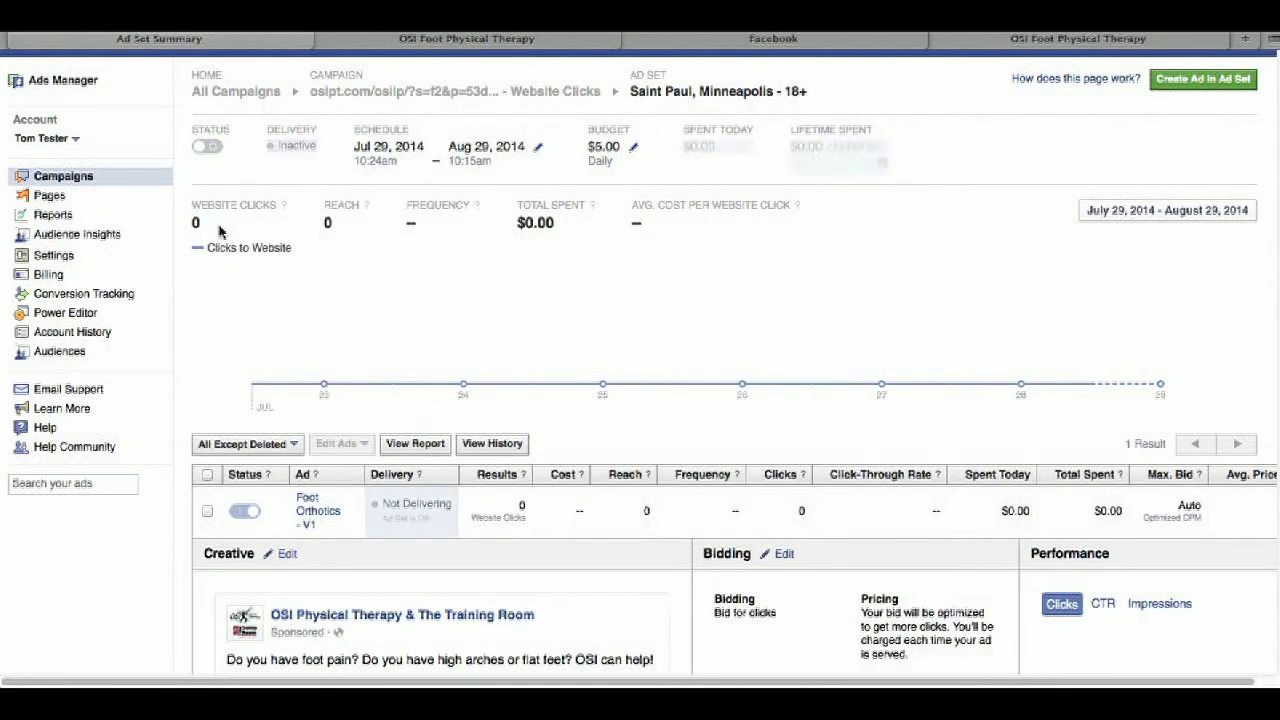
mouse_move(287, 150)
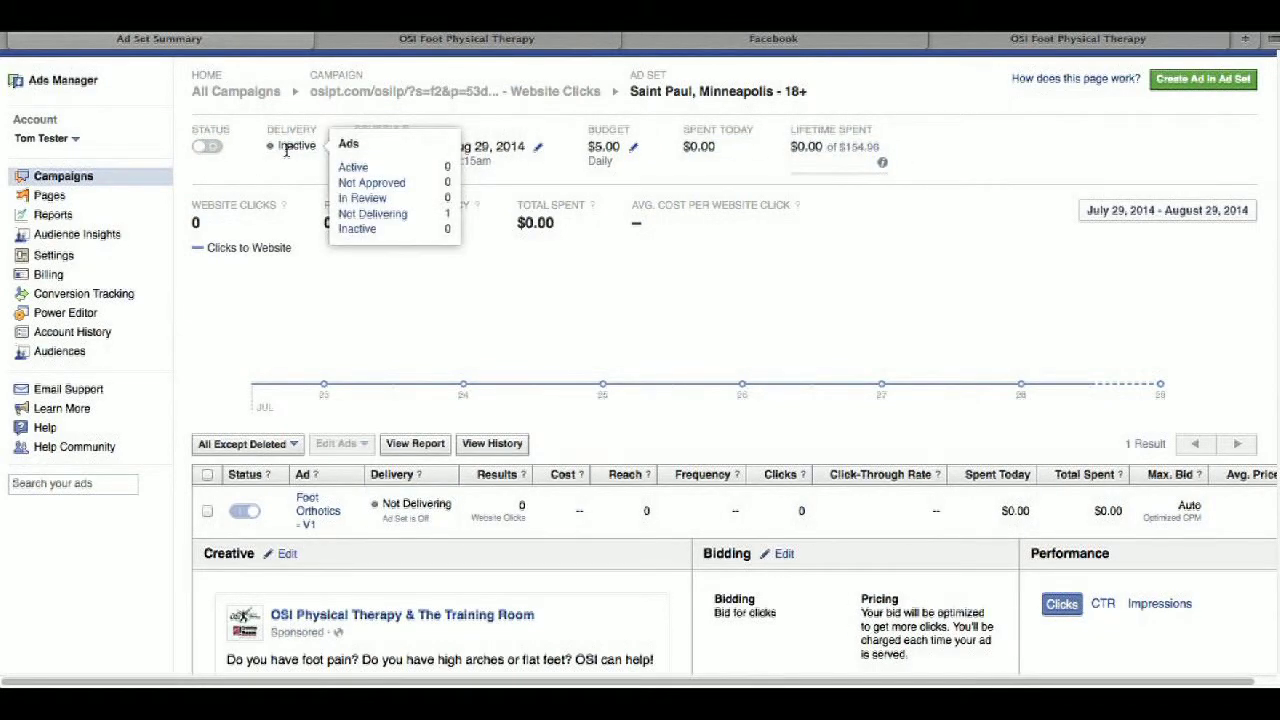
click(207, 511)
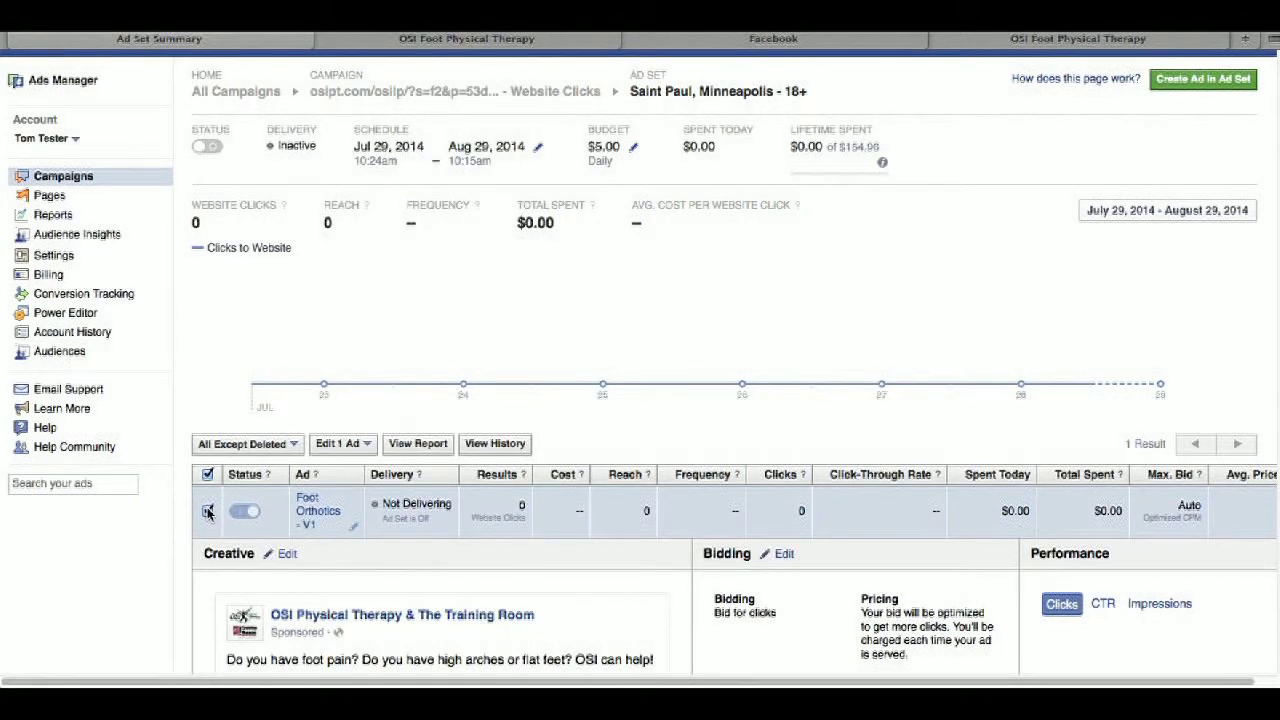
click(207, 511)
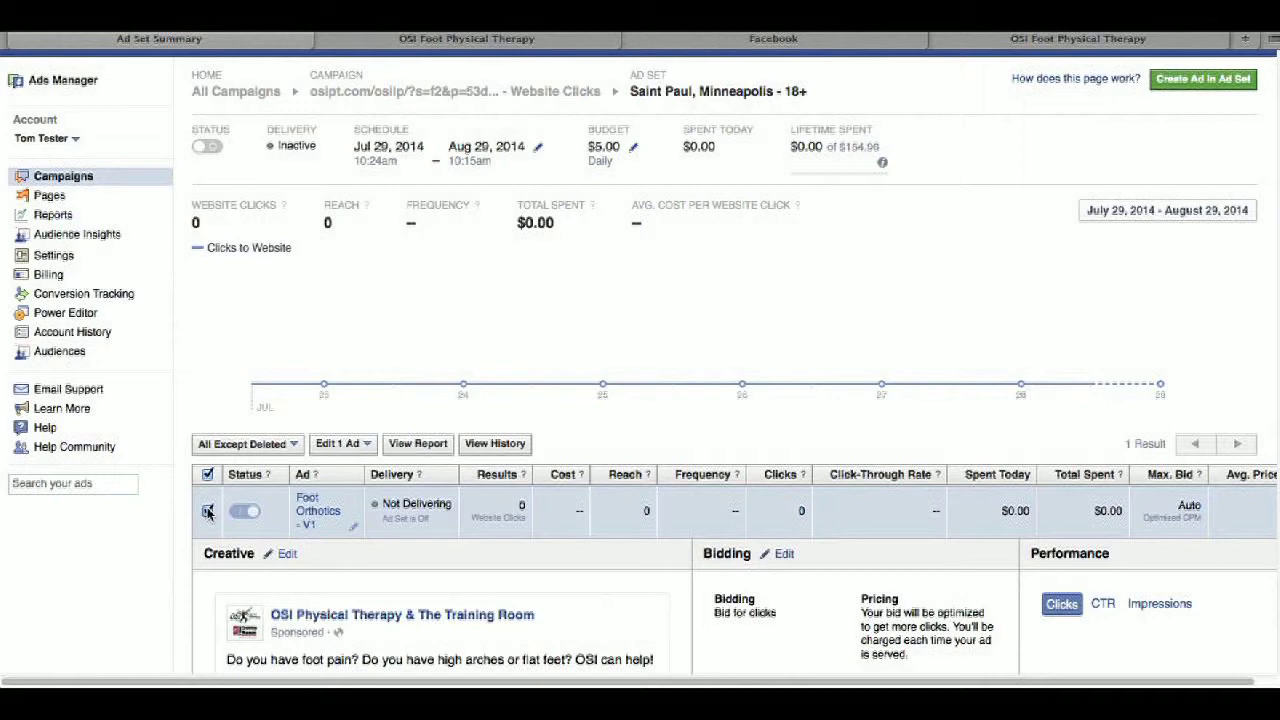
Turn the Saint Paul, Minneapolis - 18+ ad set back on and check its delivery breakdown
click(216, 150)
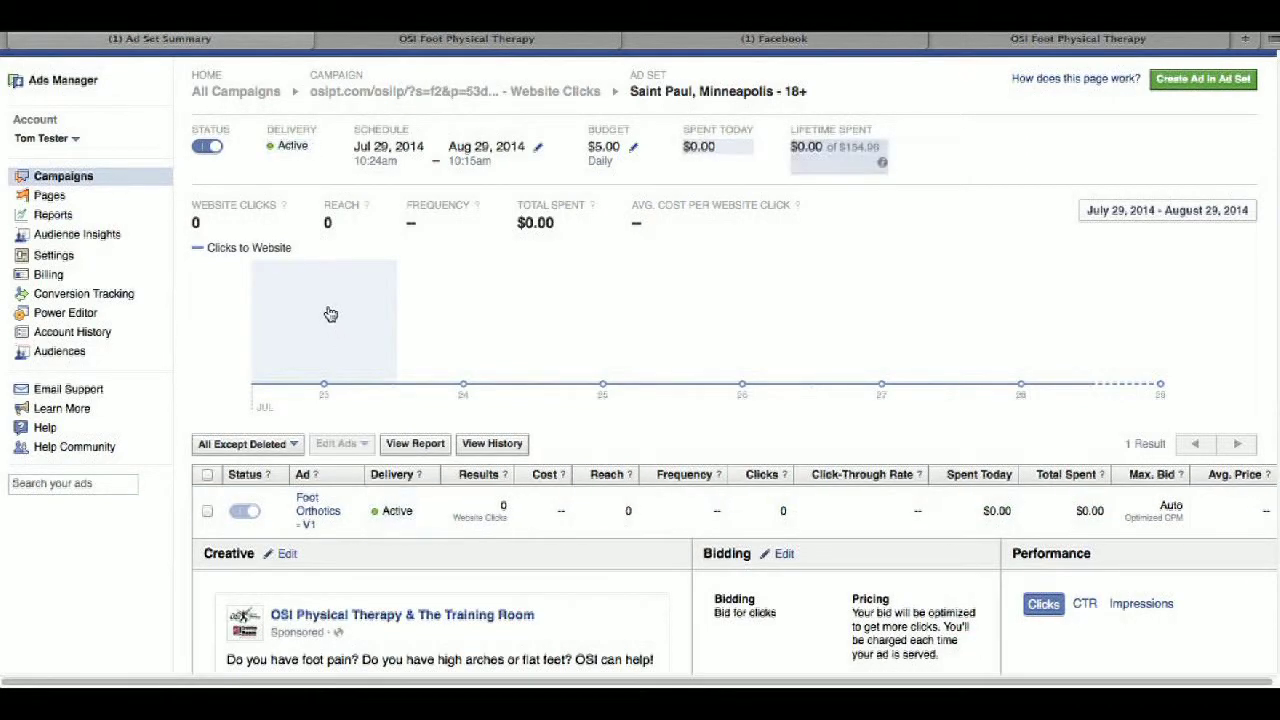
mouse_move(553, 388)
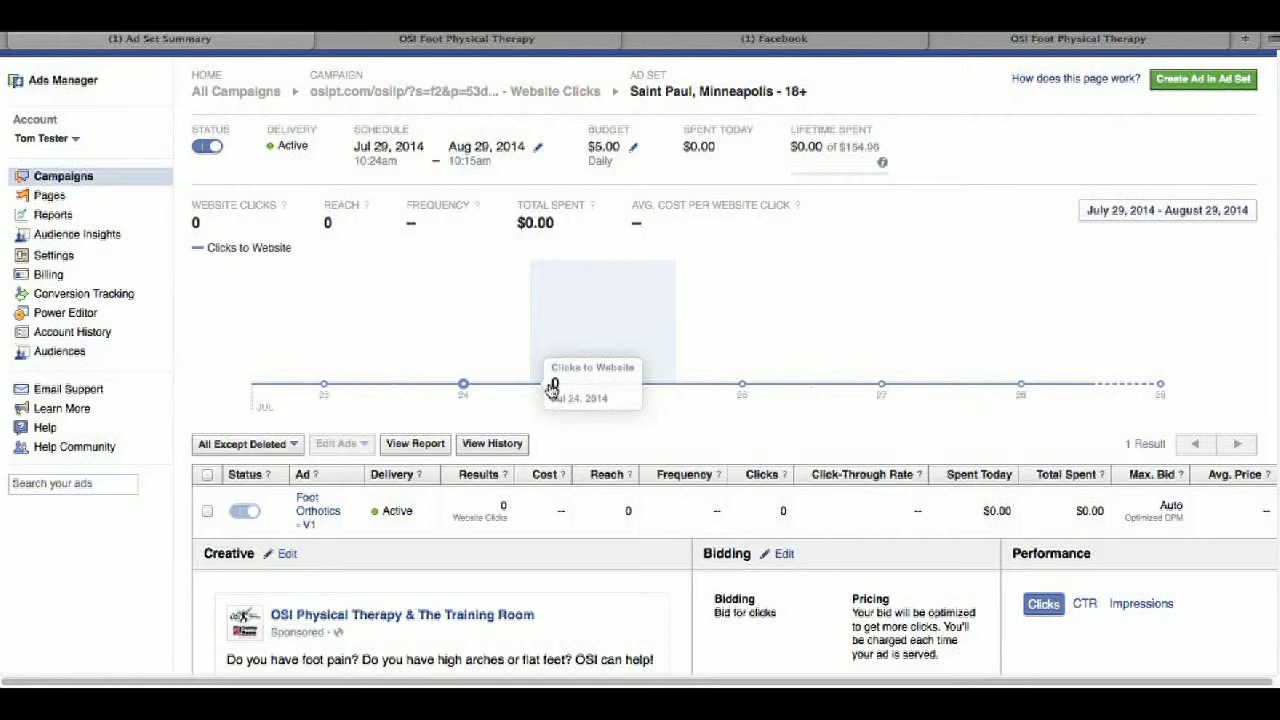
mouse_move(293, 148)
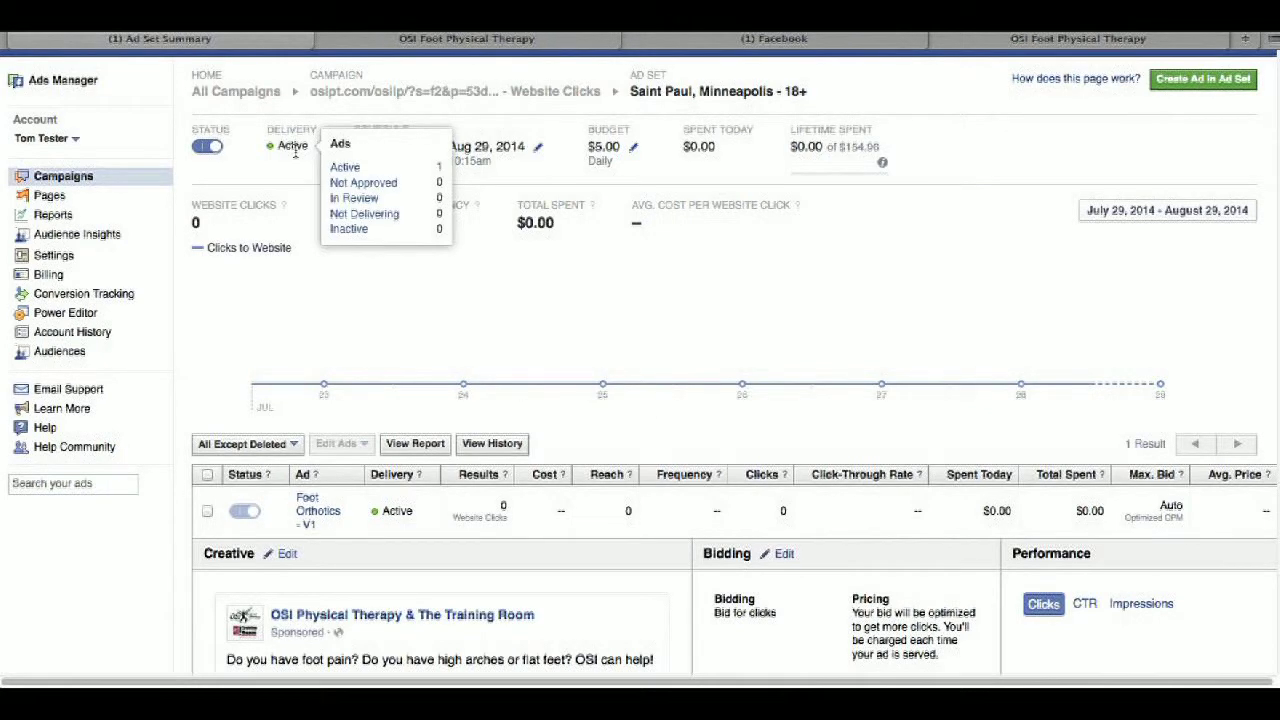
Recheck the ad set's delivery status and read the account notifications for the ad's review outcome
scroll(295, 150, up, 1)
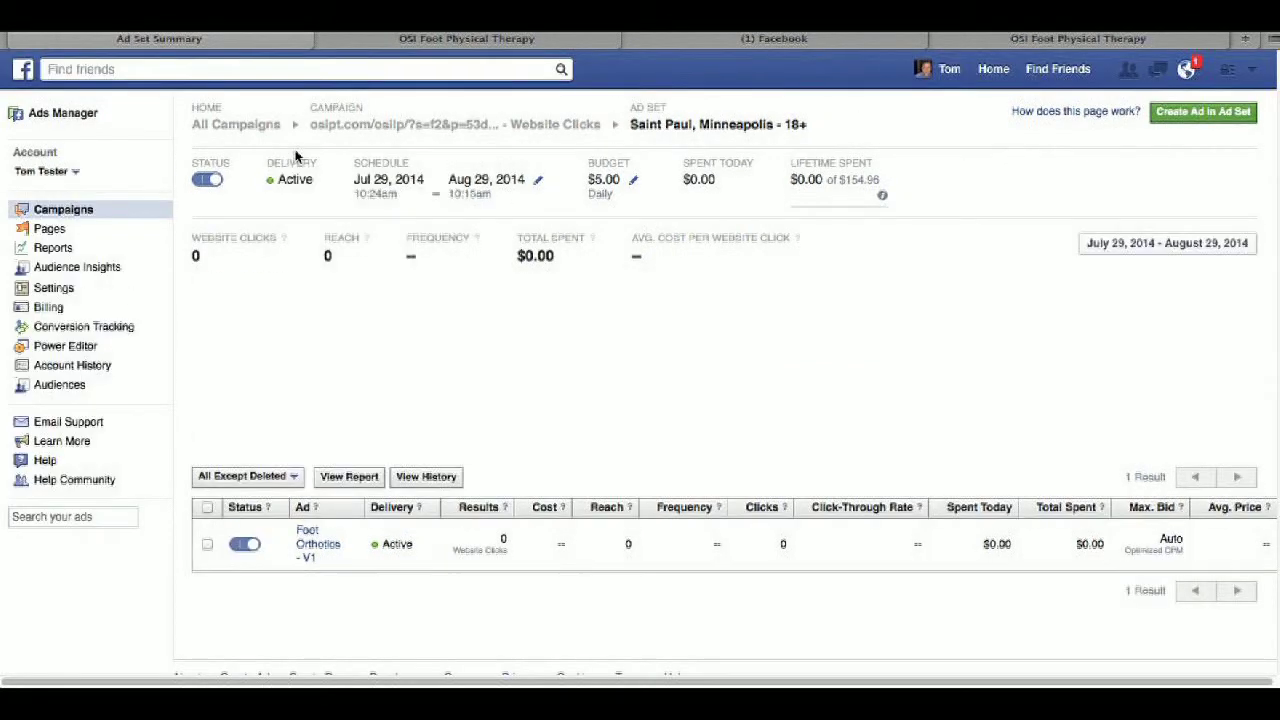
mouse_move(298, 176)
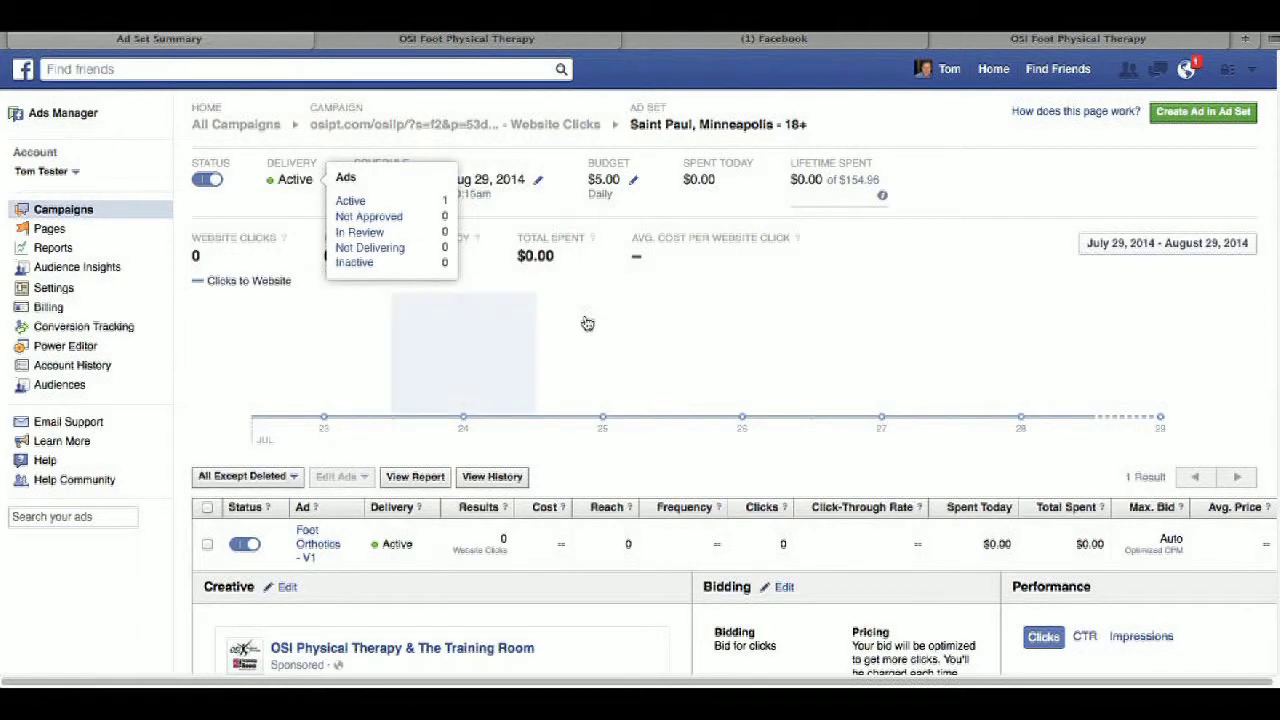
click(1188, 72)
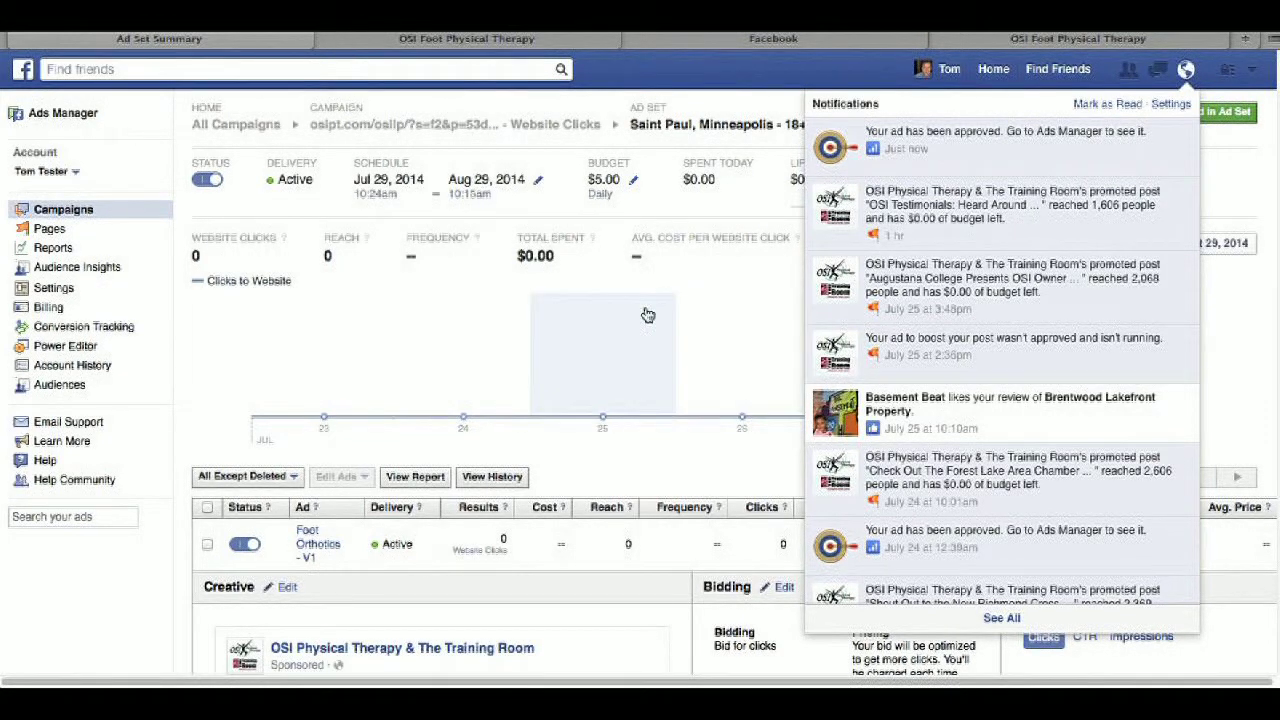
click(200, 216)
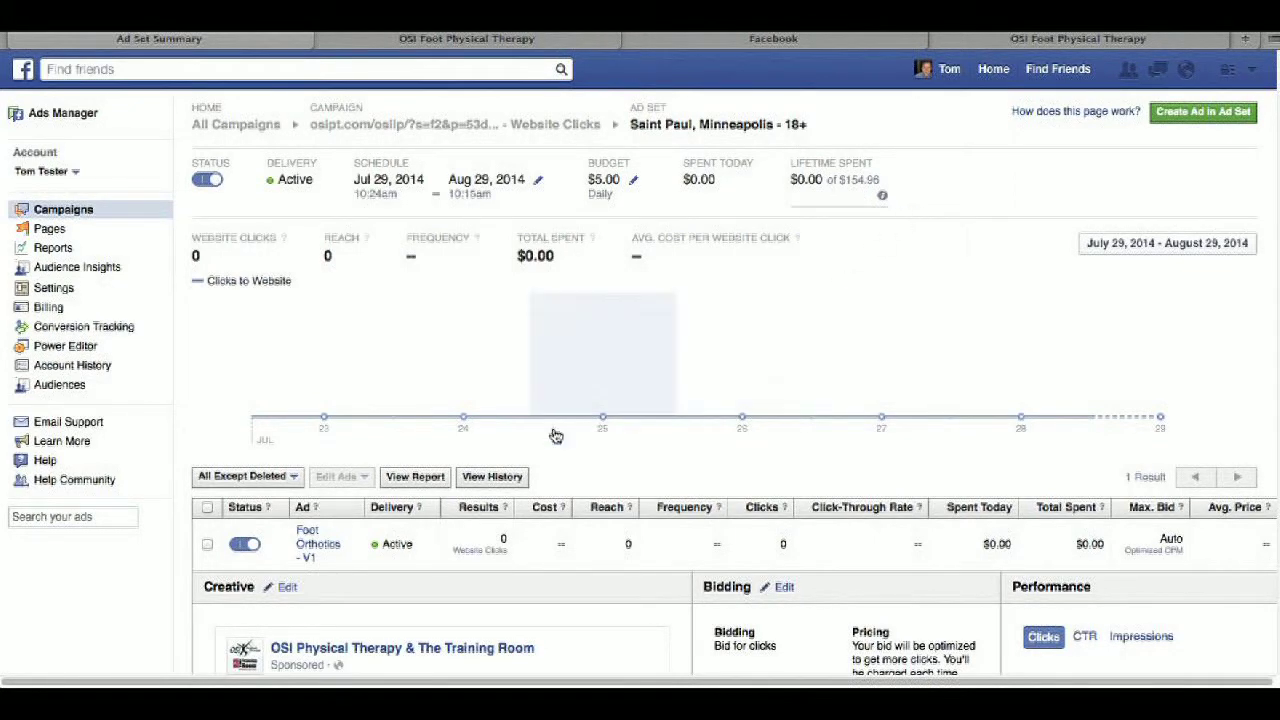
Collapse the Foot Orthotics ad's details and switch off the ad set, dismissing the mail alert
click(318, 545)
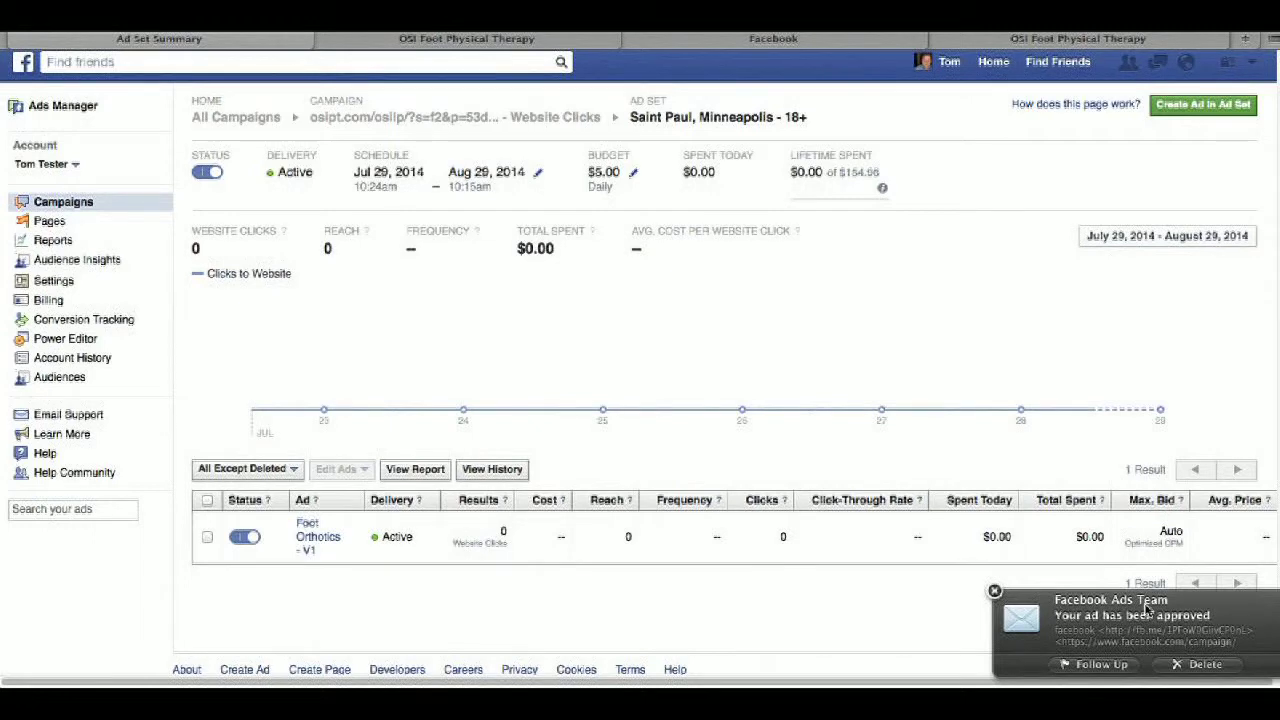
click(996, 592)
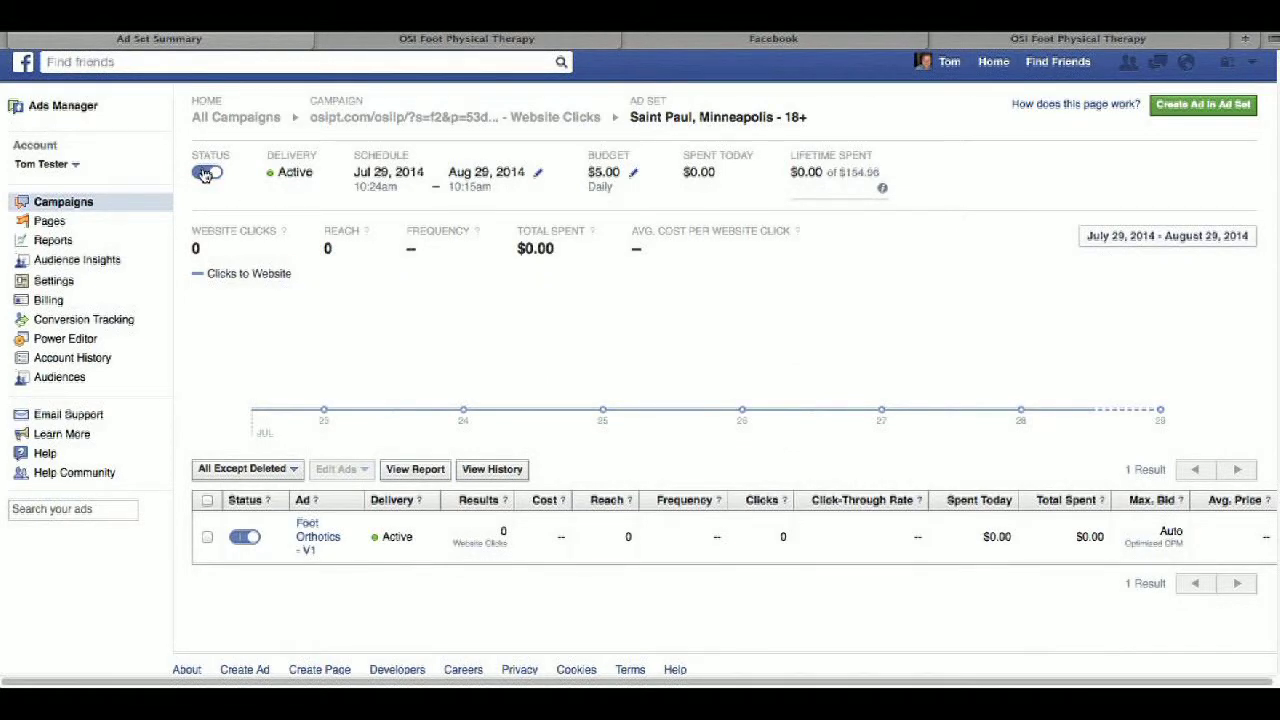
click(207, 173)
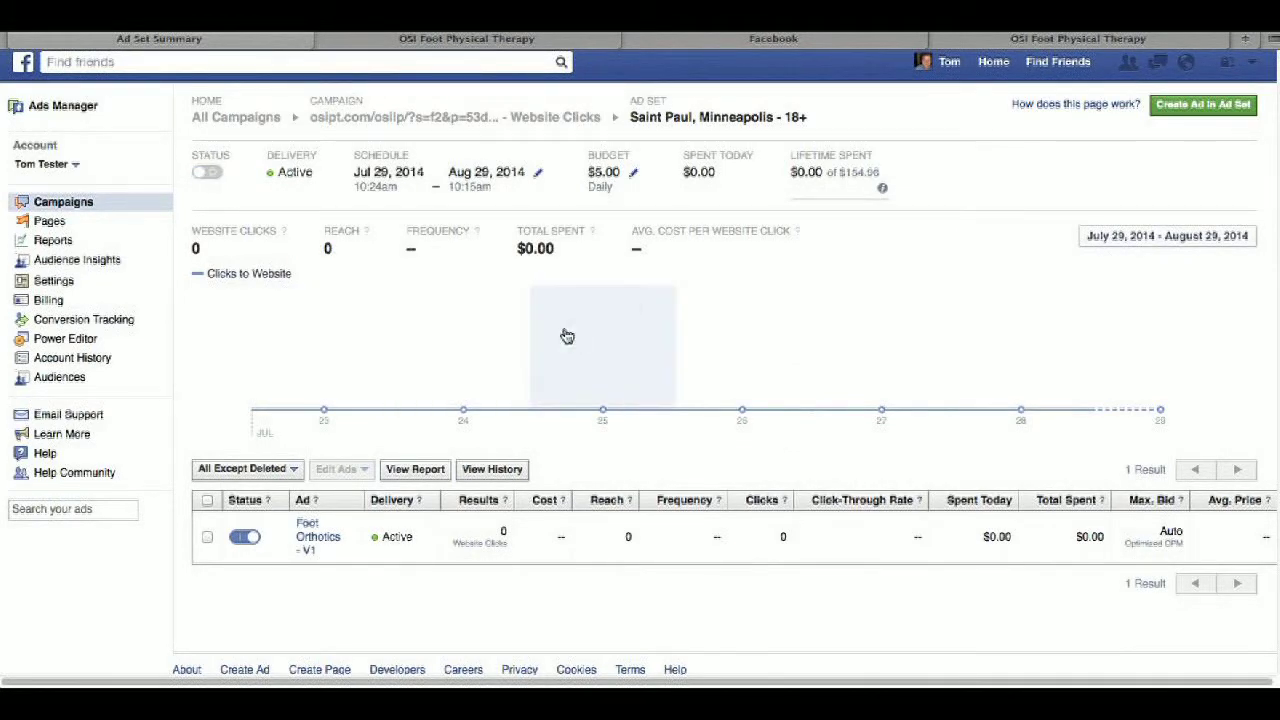